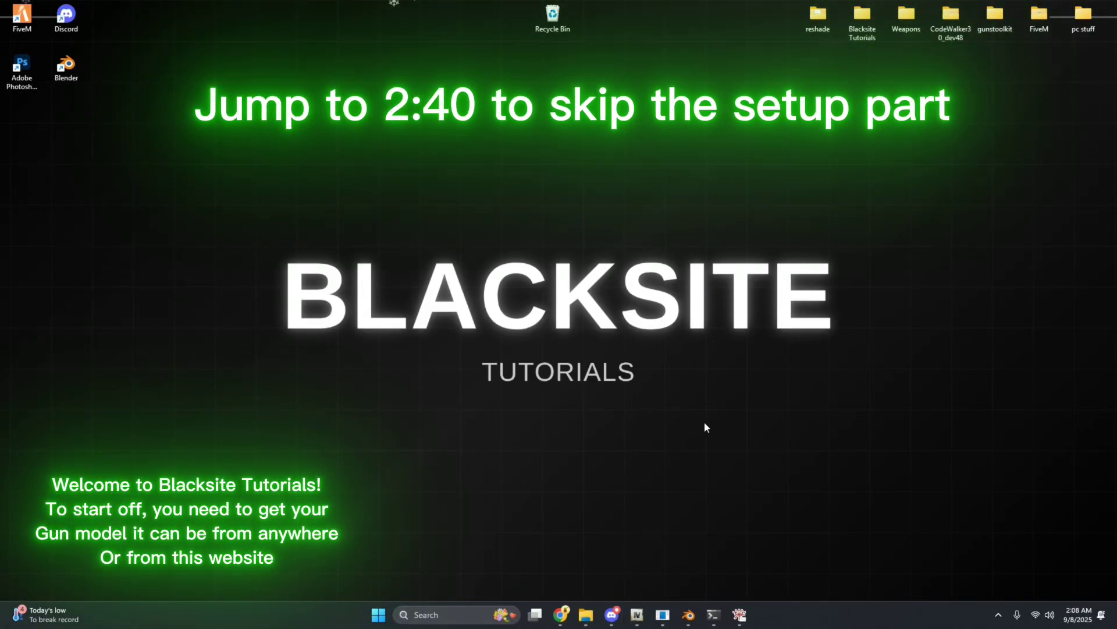
Step: Bring up the GTA5-Mods weapons listing and browse its latest weapon mods
mouse_move(561, 615)
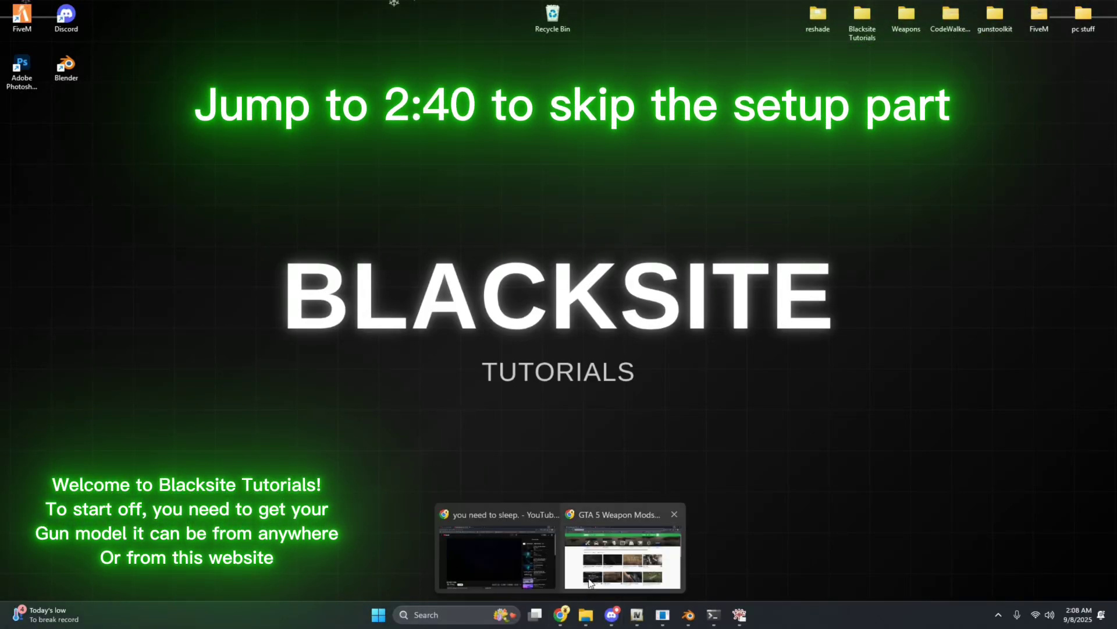
left_click(592, 576)
left_click(197, 36)
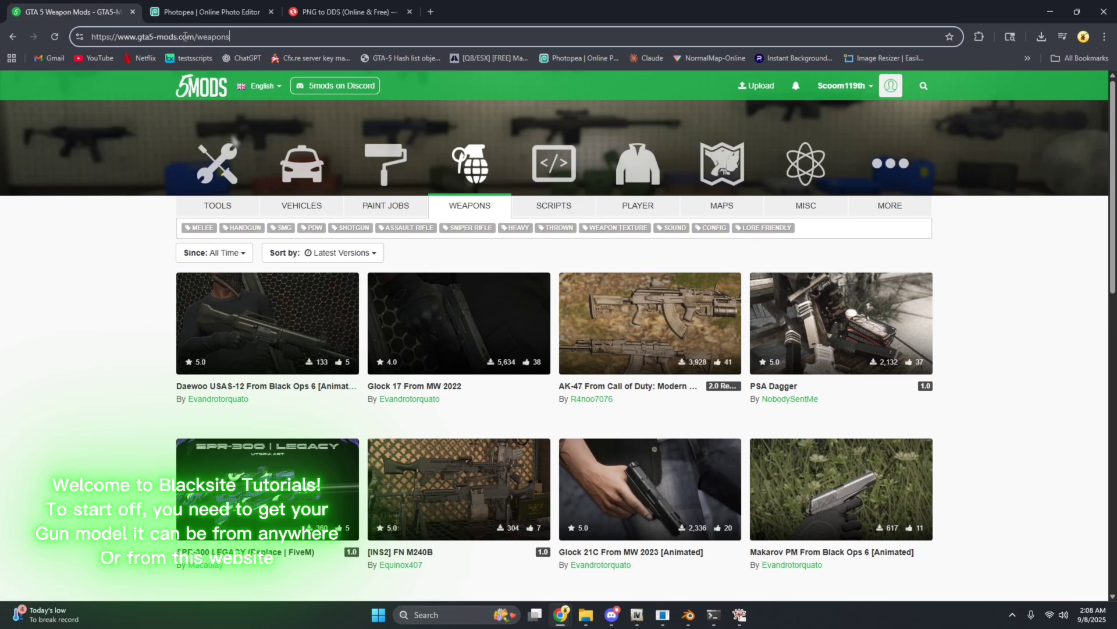
double_click(198, 36)
left_click(197, 37)
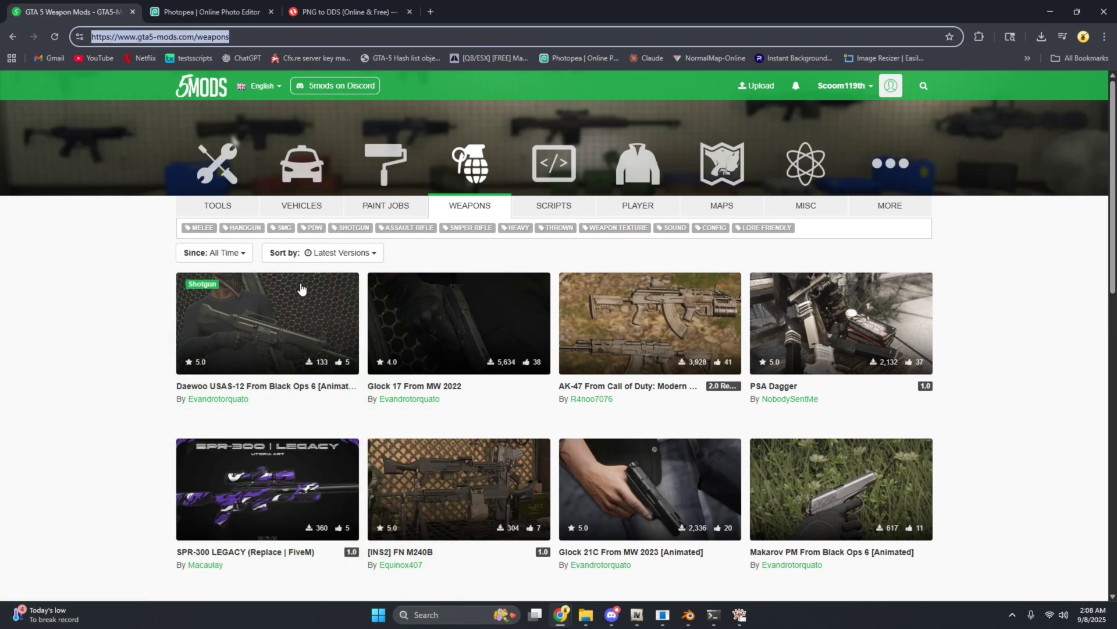
scroll(442, 227, "down", 7)
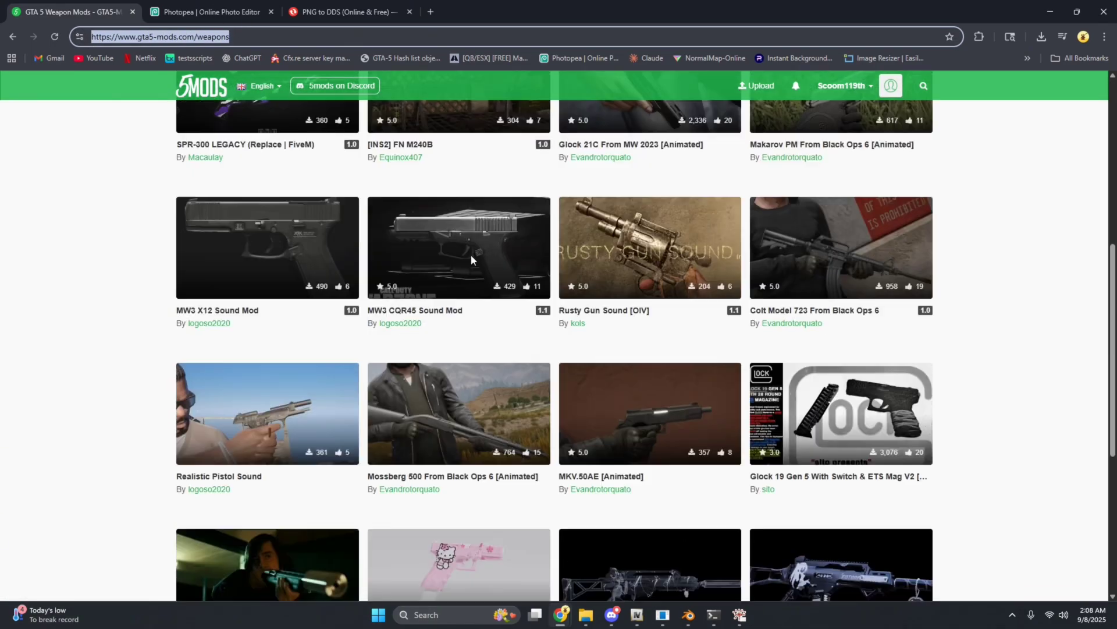
scroll(471, 253, "up", 7)
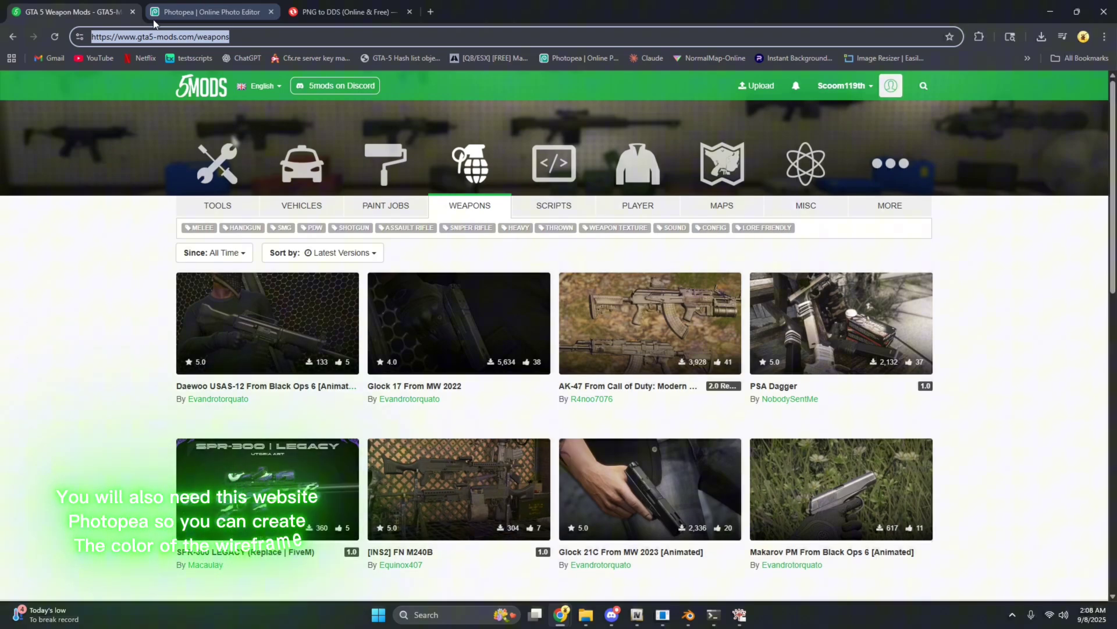
Step: Check the Photopea canvas's green foreground colour 16df16, then go to Convertio's PNG to DDS page
left_click(178, 11)
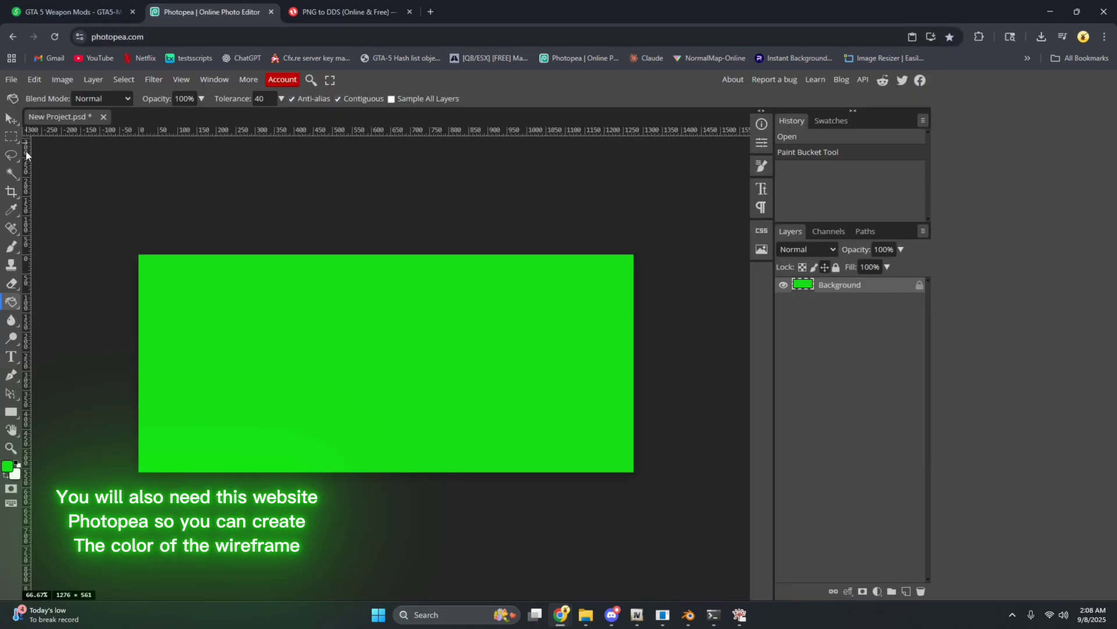
left_click(11, 469)
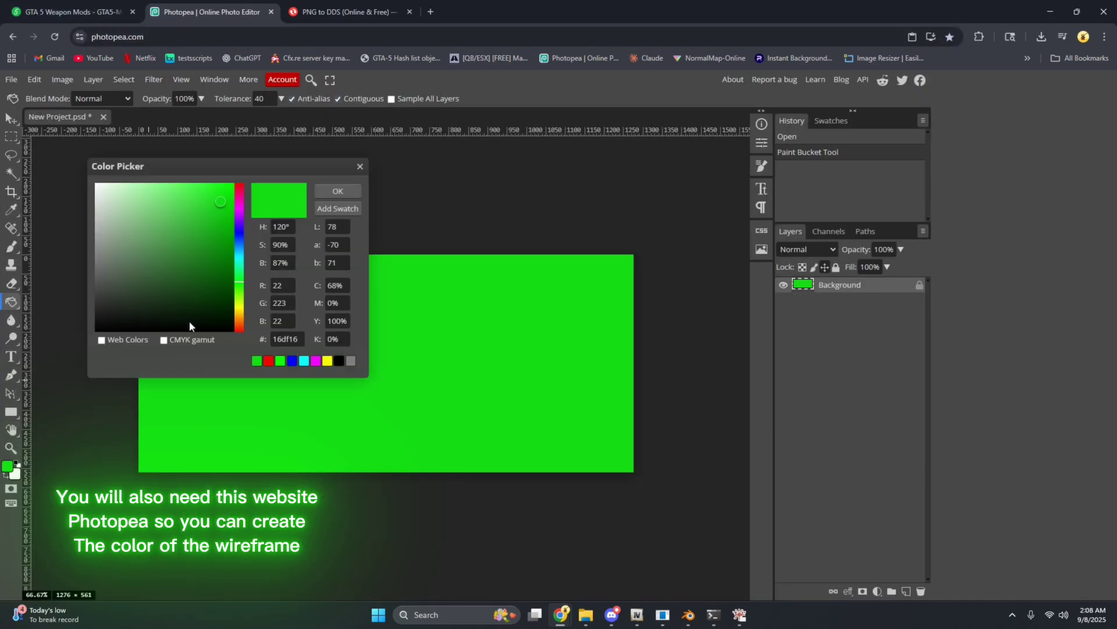
left_click(359, 168)
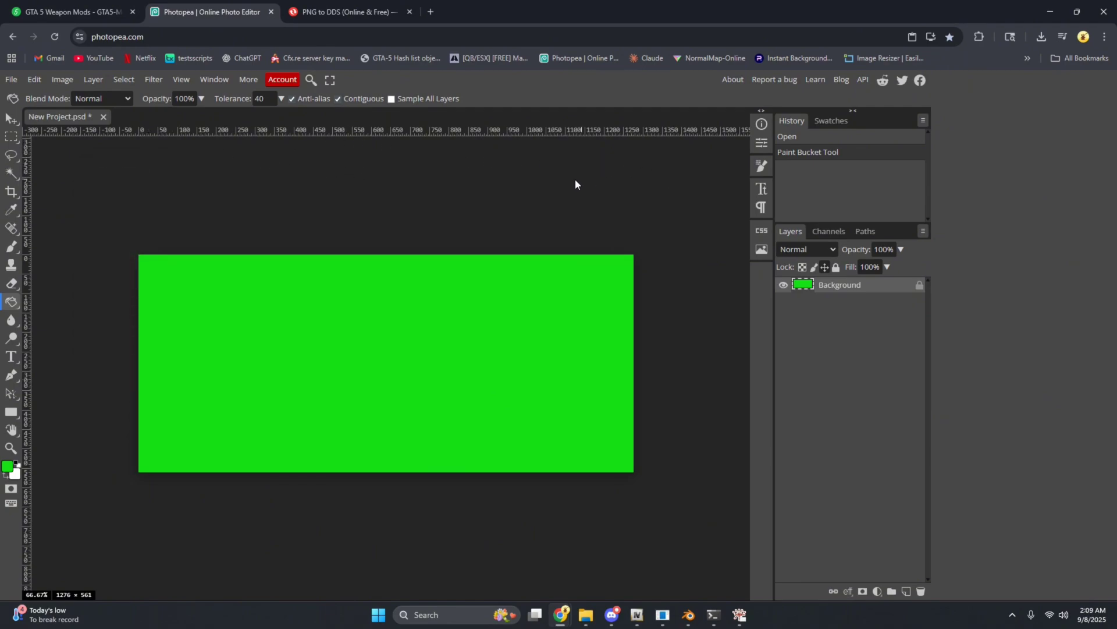
left_click(352, 13)
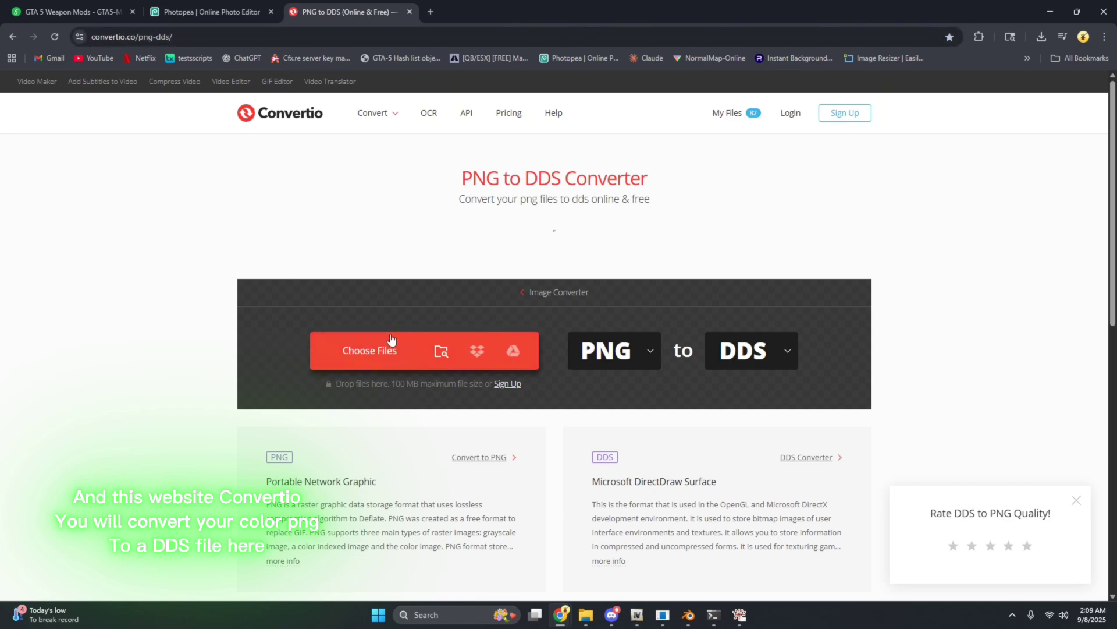
left_click(205, 12)
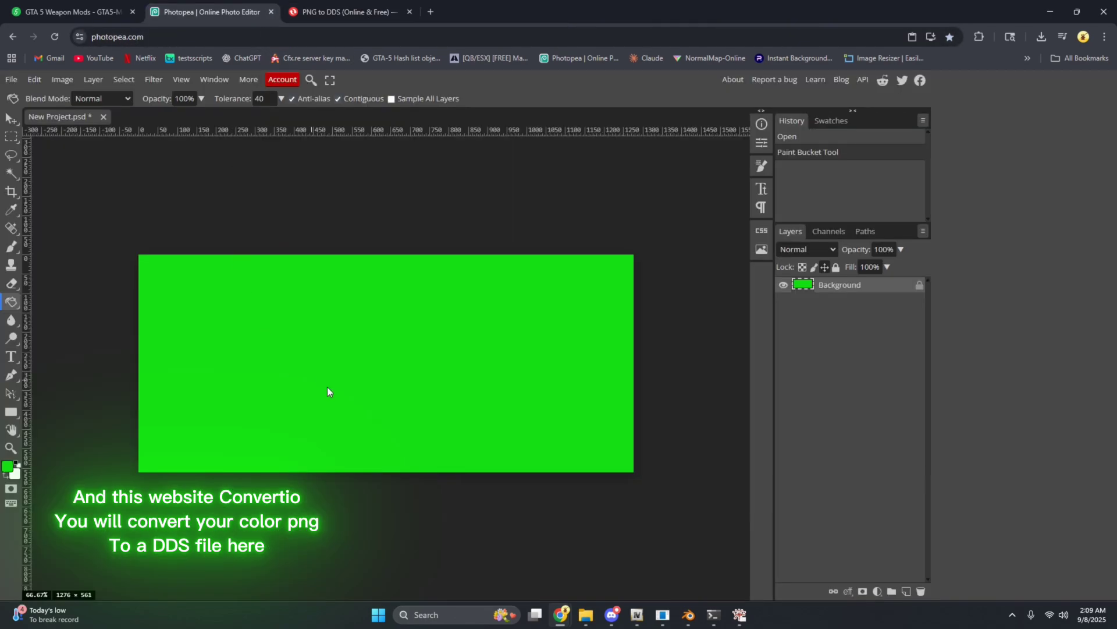
left_click(349, 12)
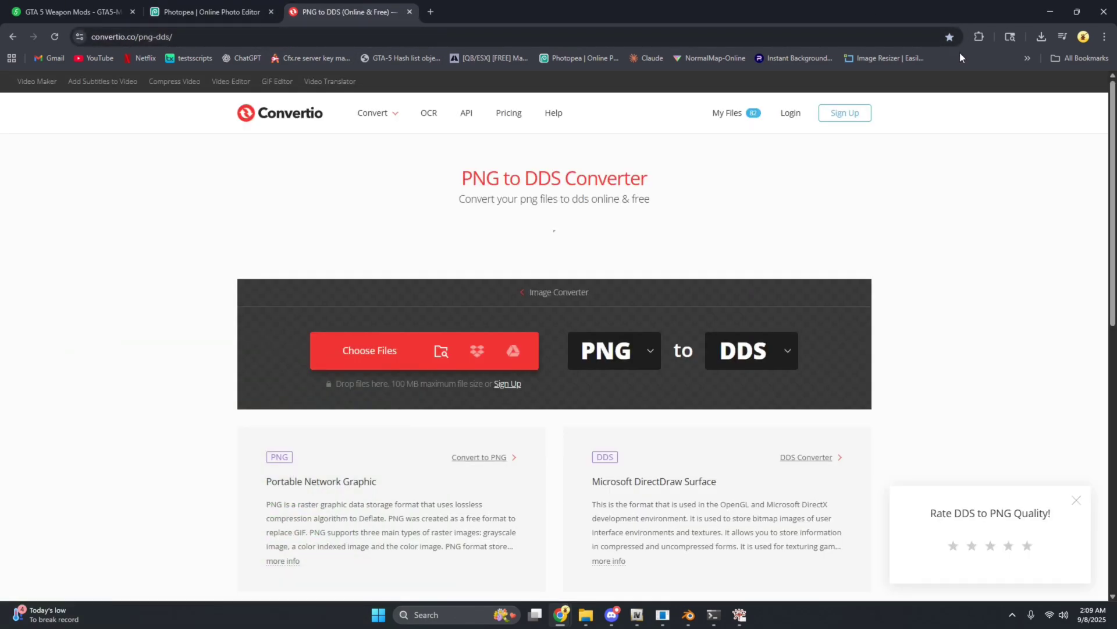
left_click_drag(467, 173, 738, 181)
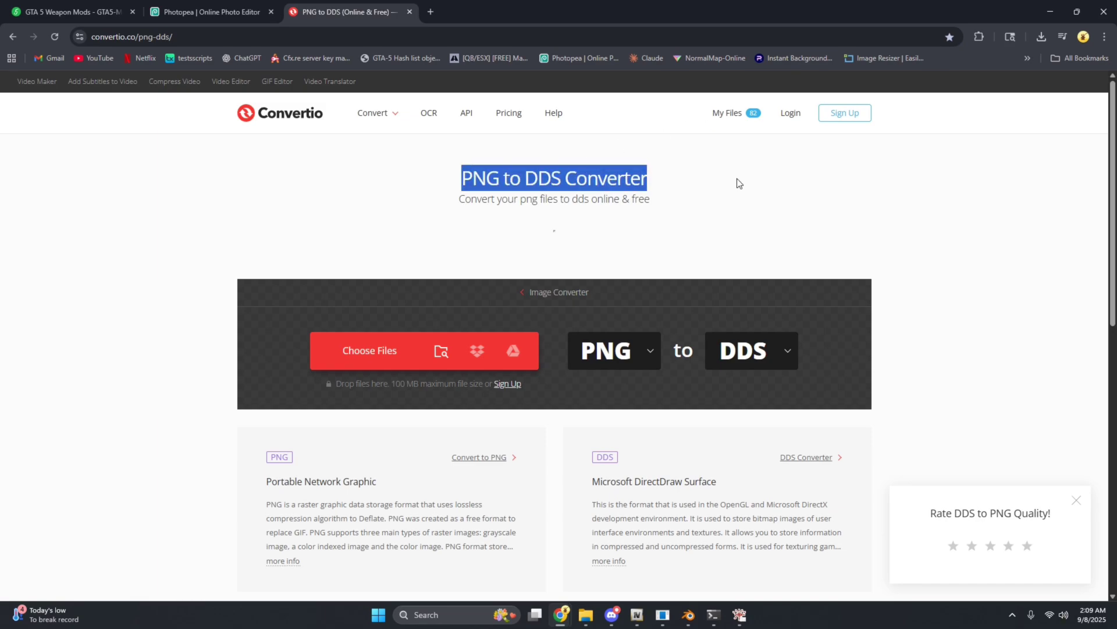
Step: Move the Weapons folder to the desktop centre and open its xml to codewalker folder
left_click(1048, 11)
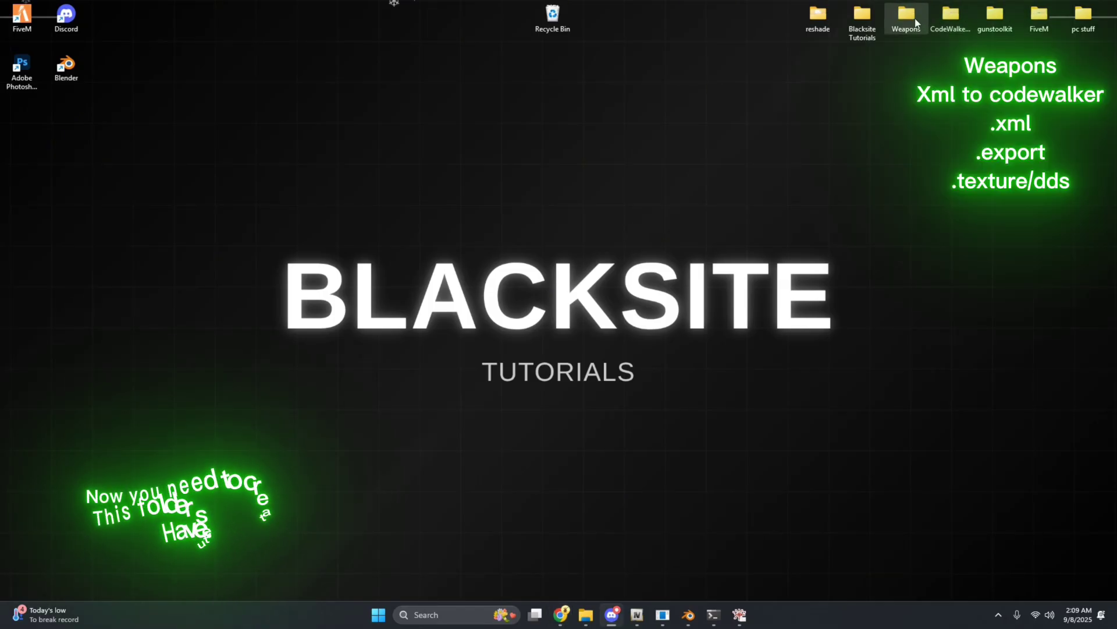
left_click_drag(906, 16, 545, 199)
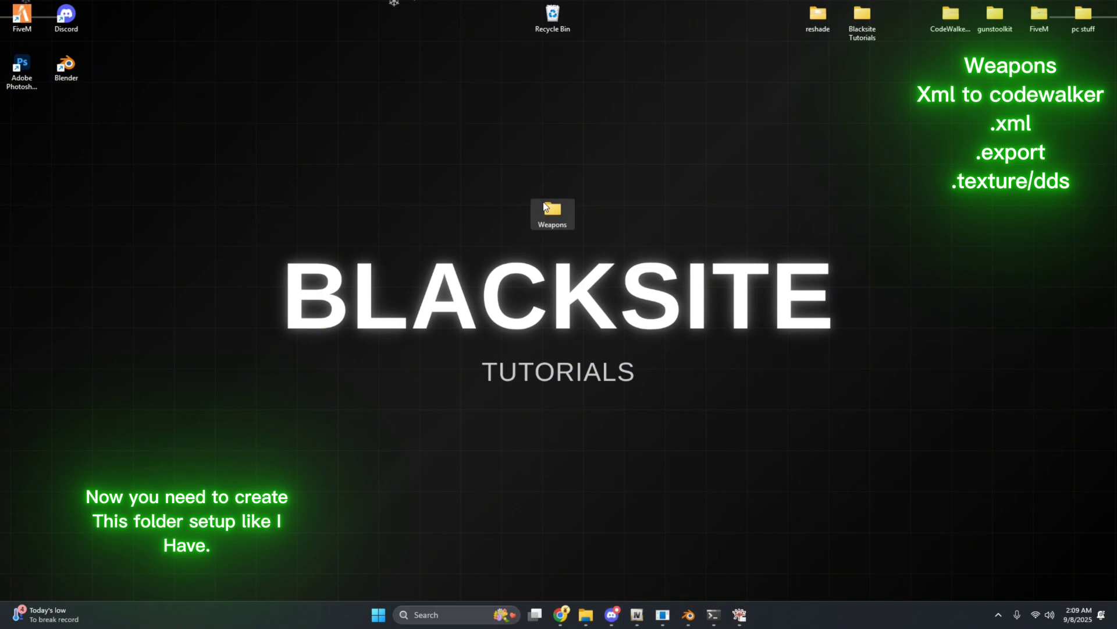
double_click(560, 220)
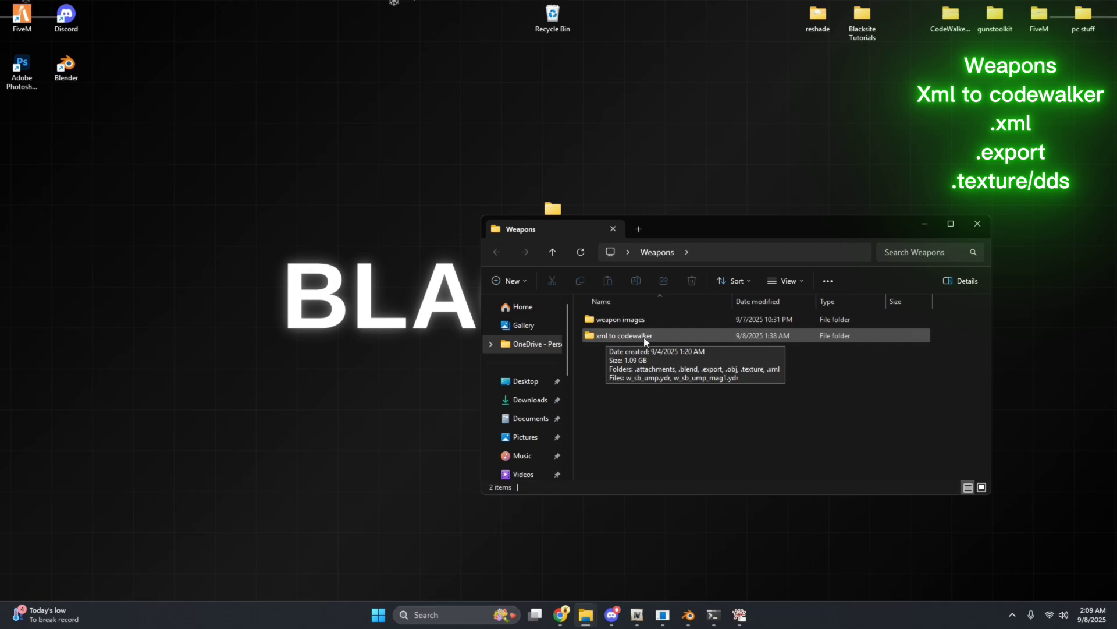
double_click(616, 336)
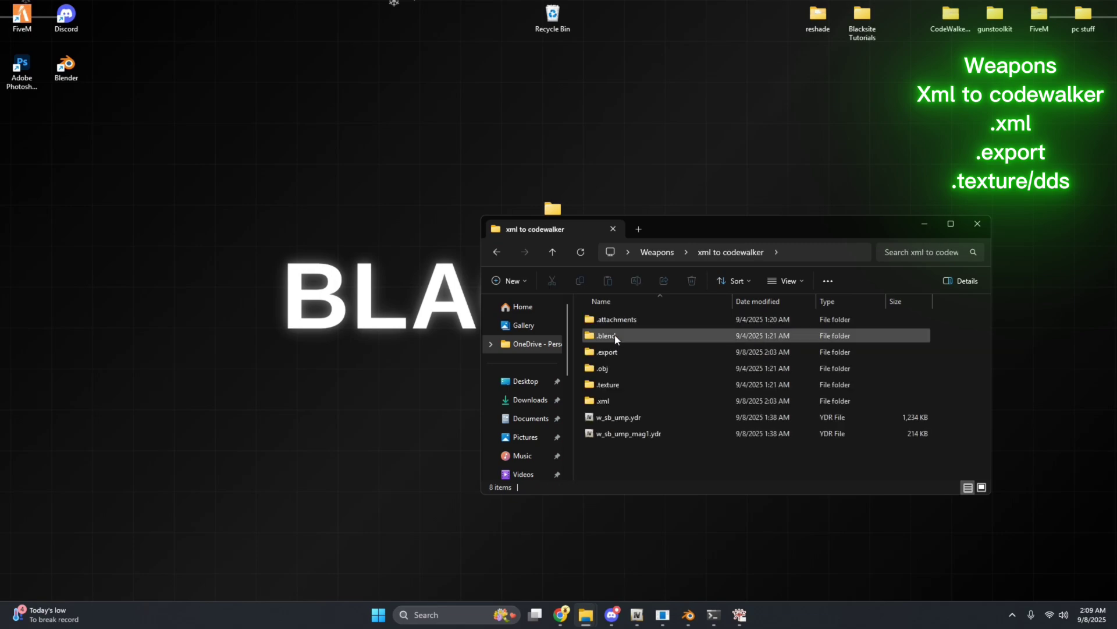
Step: Inspect the .xml, .export and .texture folders, Green_Texture.dds, and both UMP .ydr files
left_click(604, 404)
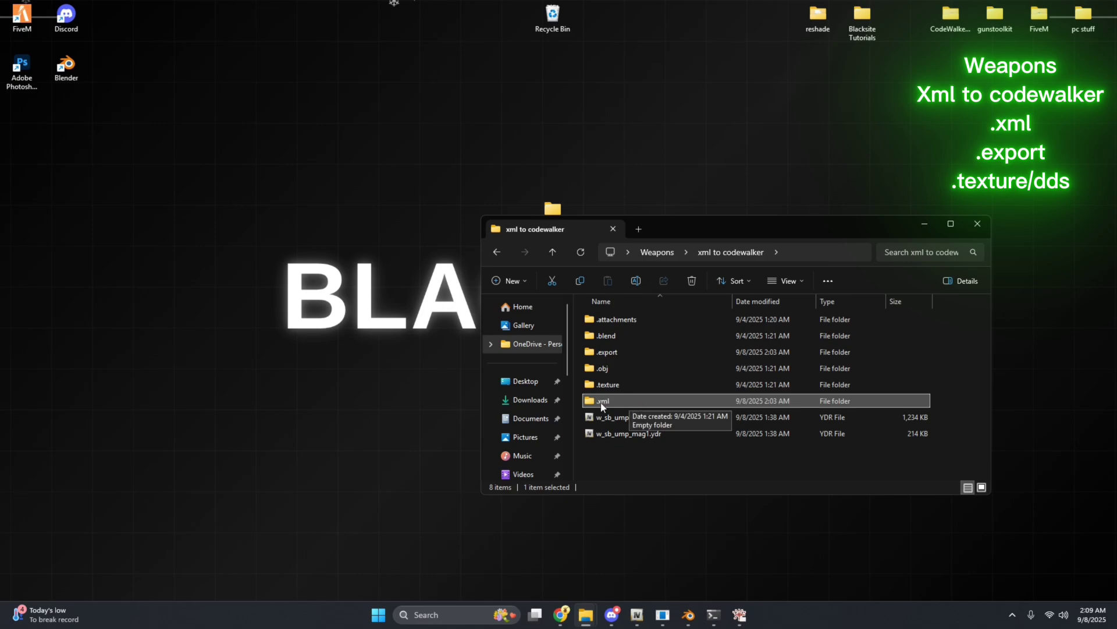
left_click(619, 387)
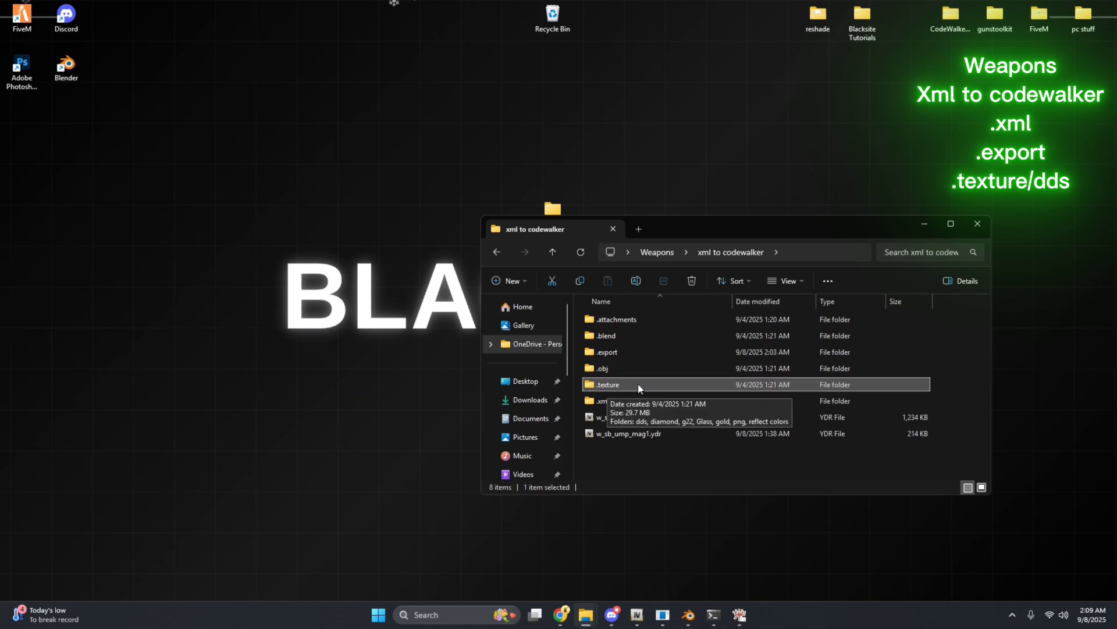
left_click(625, 354)
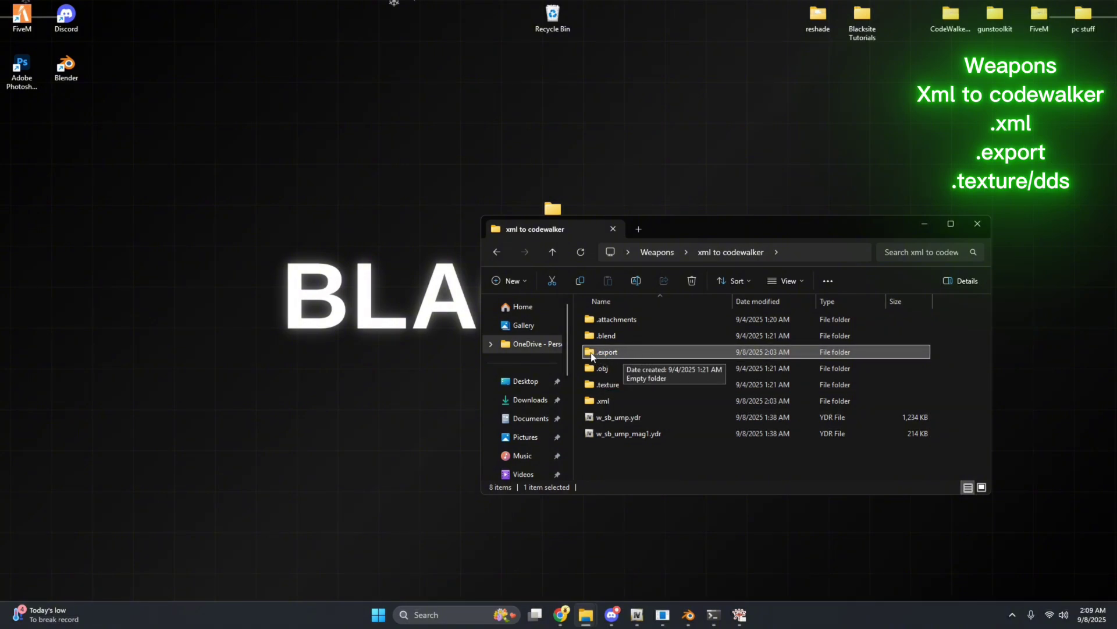
double_click(620, 383)
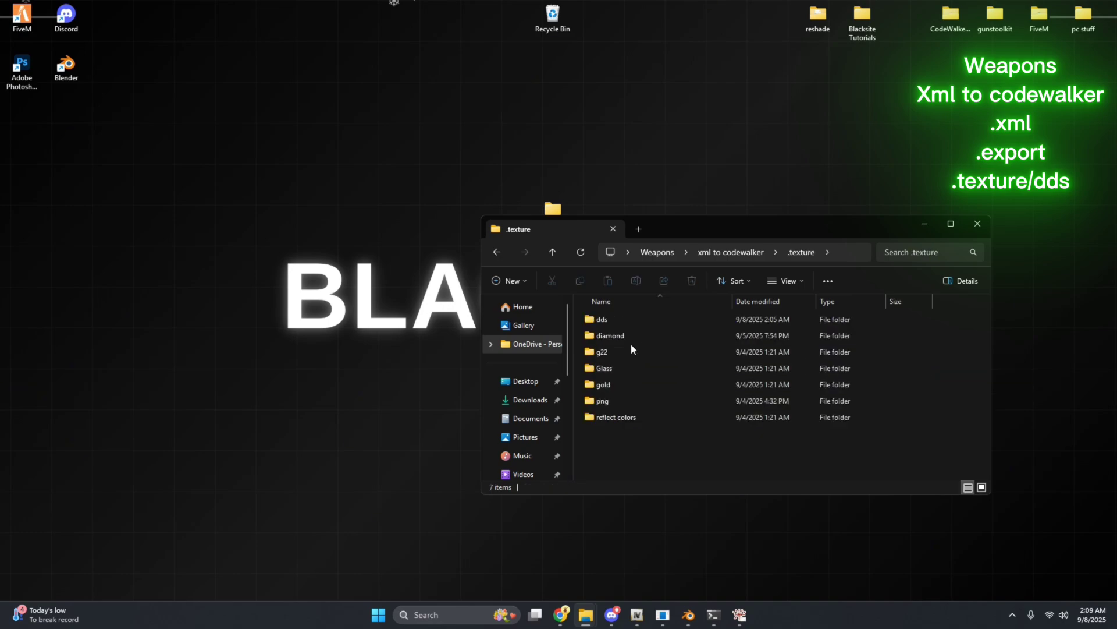
left_click(623, 322)
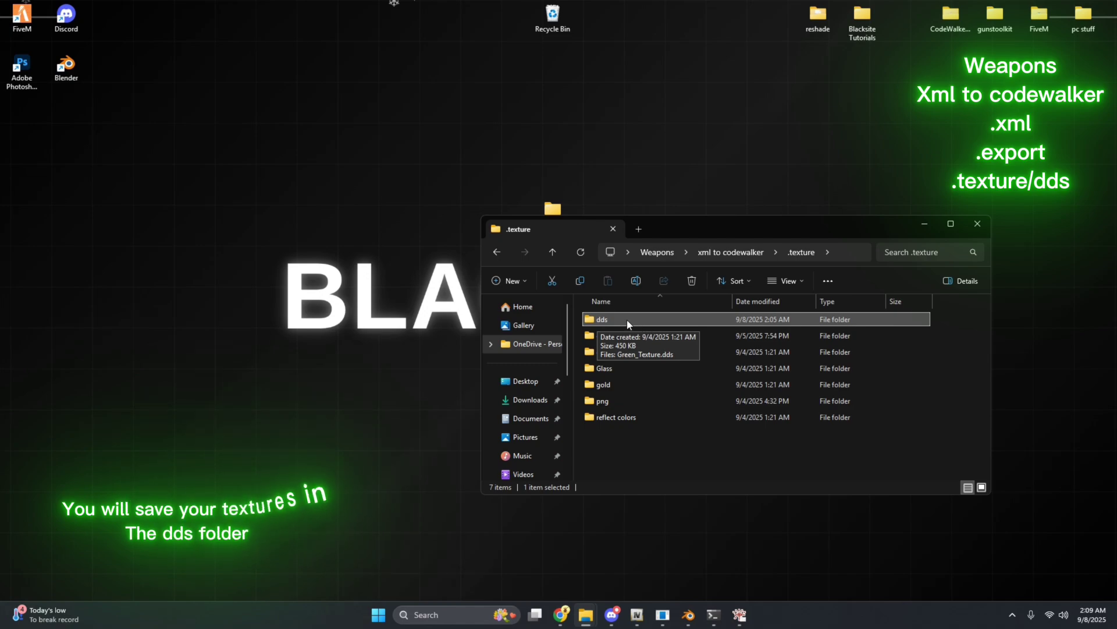
double_click(651, 319)
left_click(613, 334)
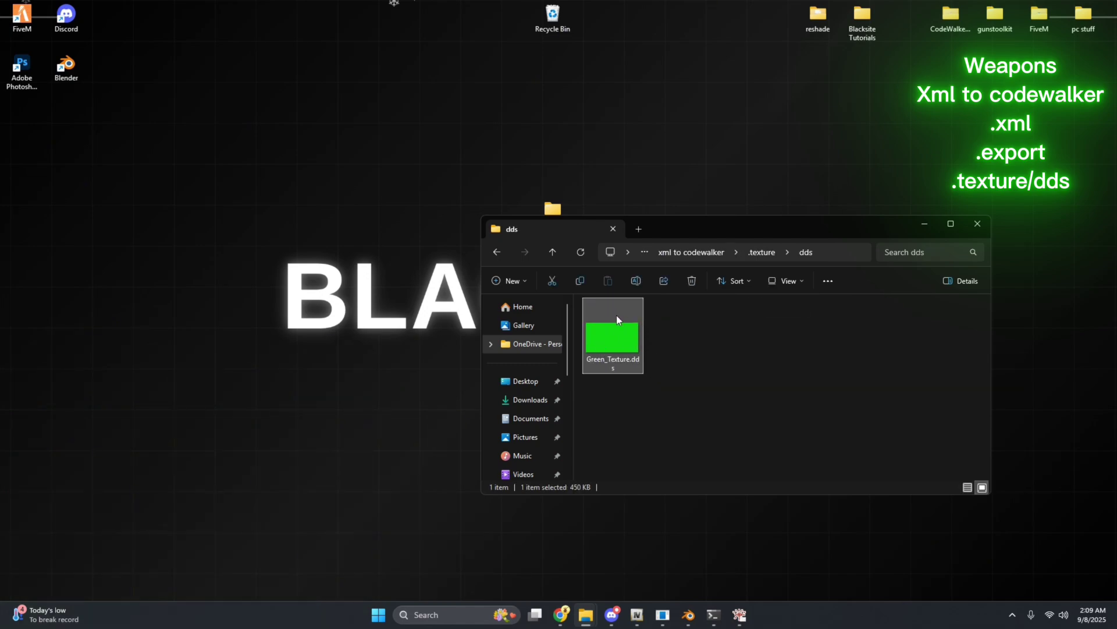
left_click(699, 253)
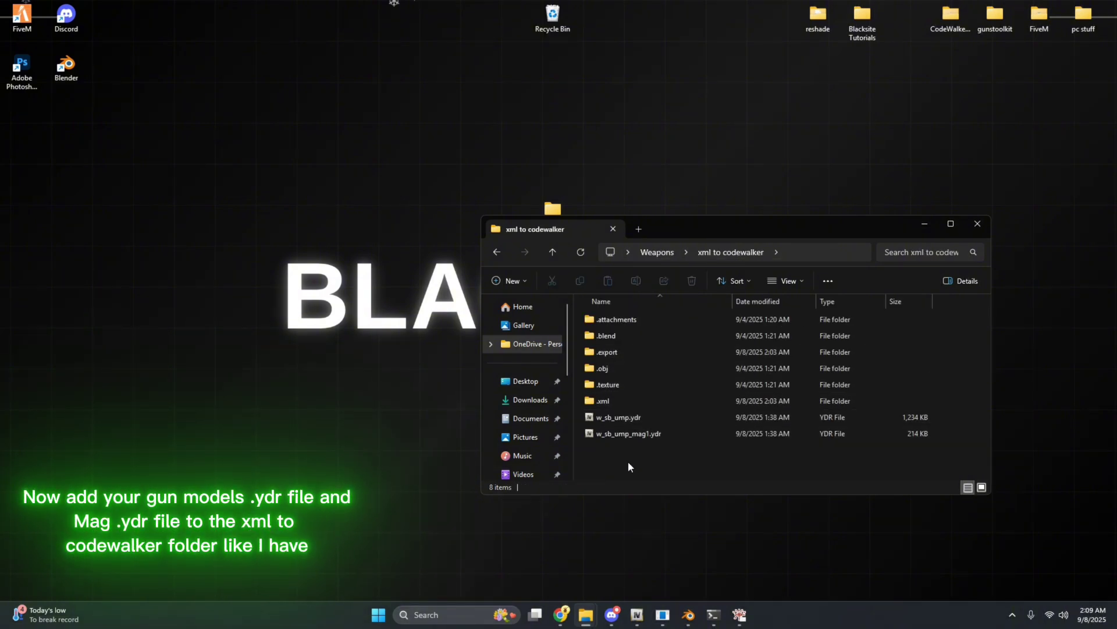
left_click_drag(627, 461, 623, 416)
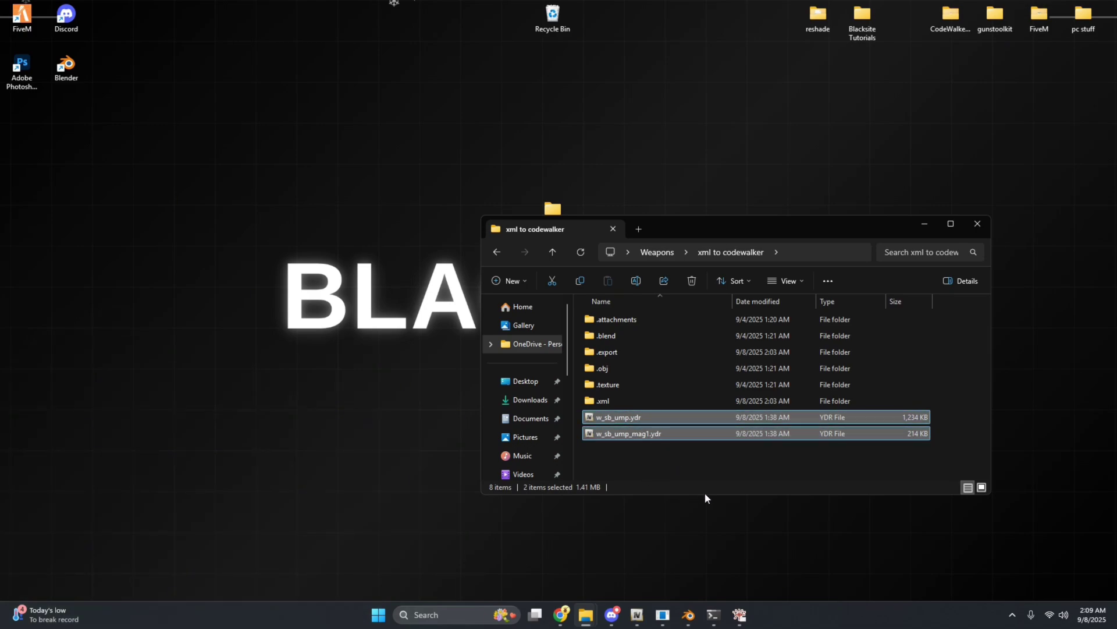
left_click(707, 445)
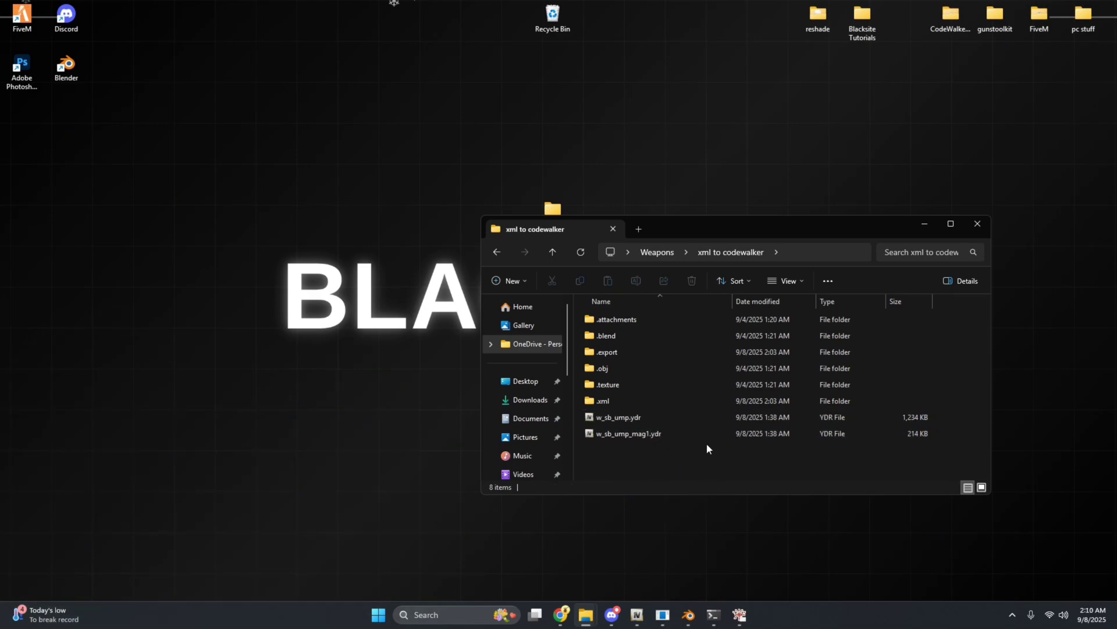
Step: Load the Desktop > Weapons > xml to codewalker folder into CodeWalker RPF Explorer
left_click(921, 227)
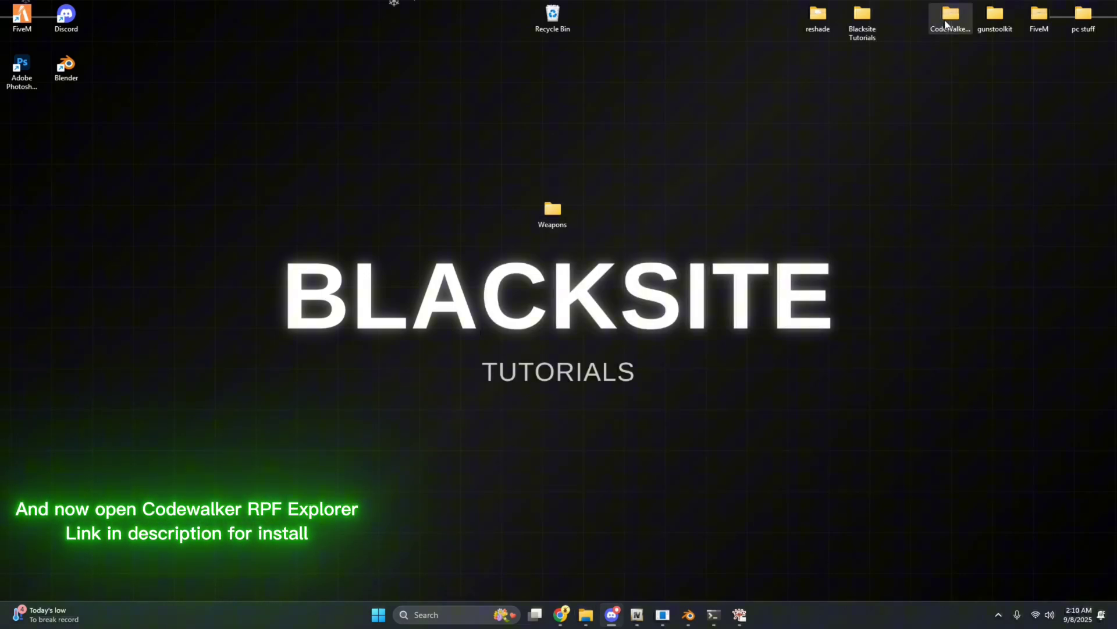
left_click(739, 619)
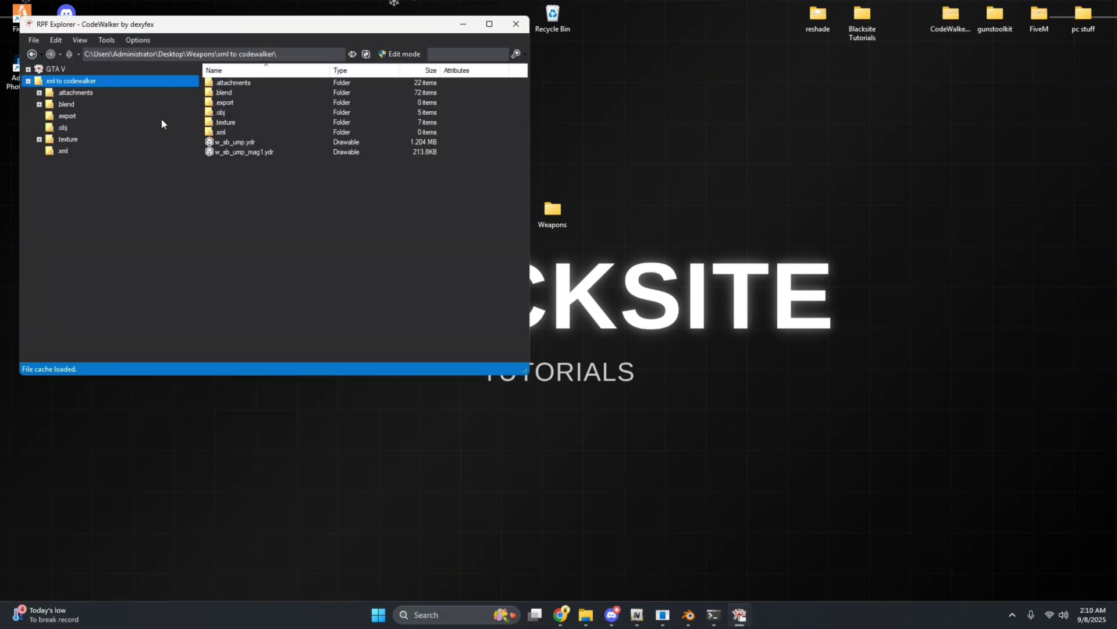
left_click(33, 40)
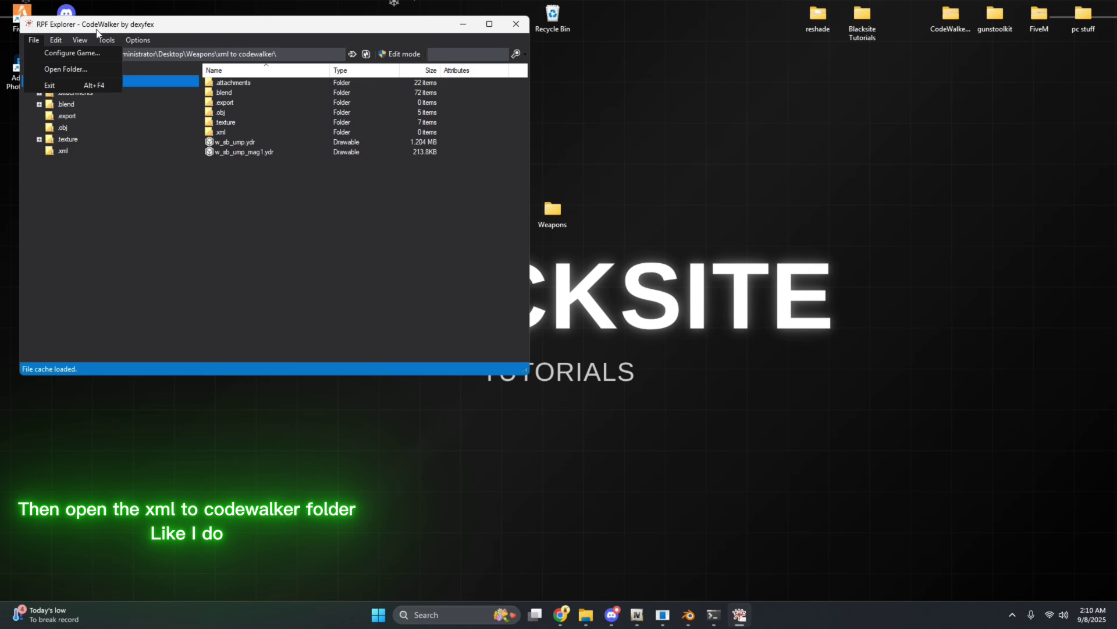
left_click(46, 70)
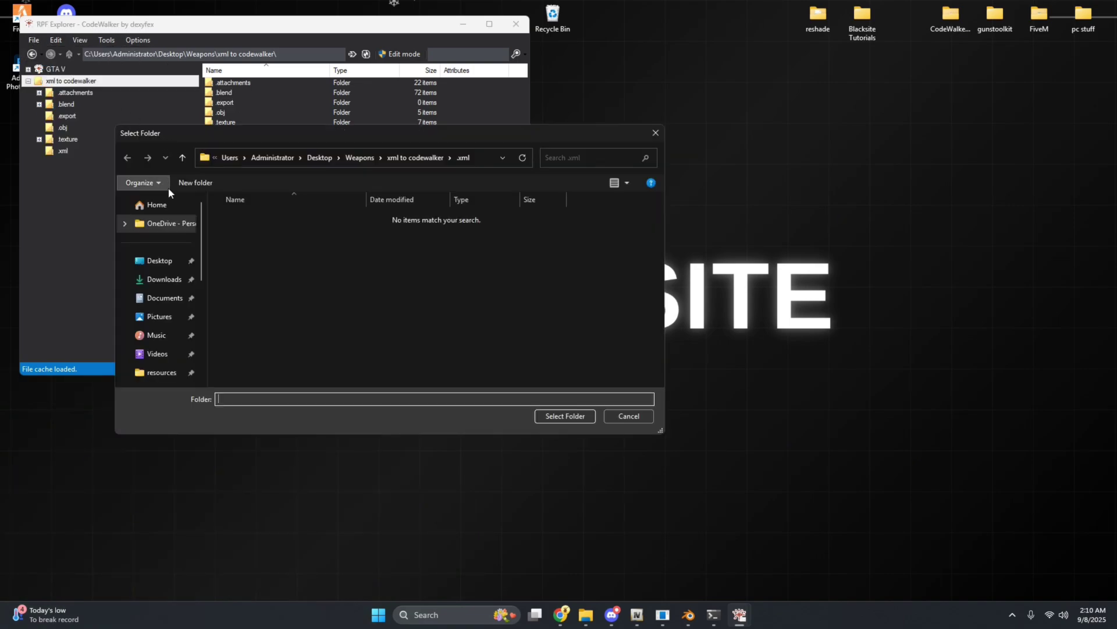
left_click(309, 163)
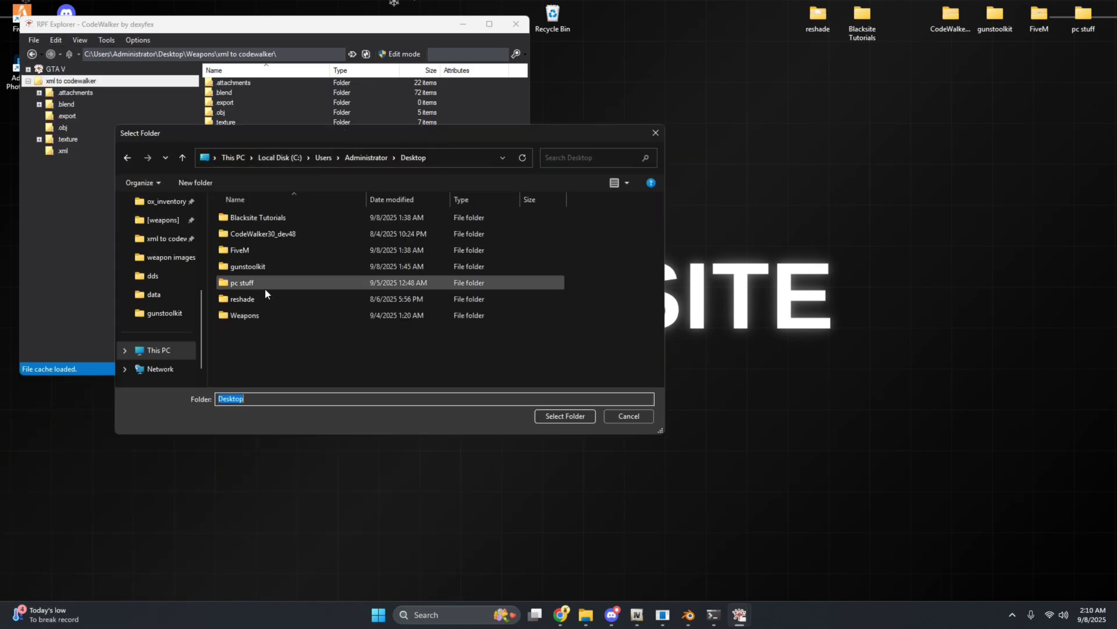
left_click(250, 318)
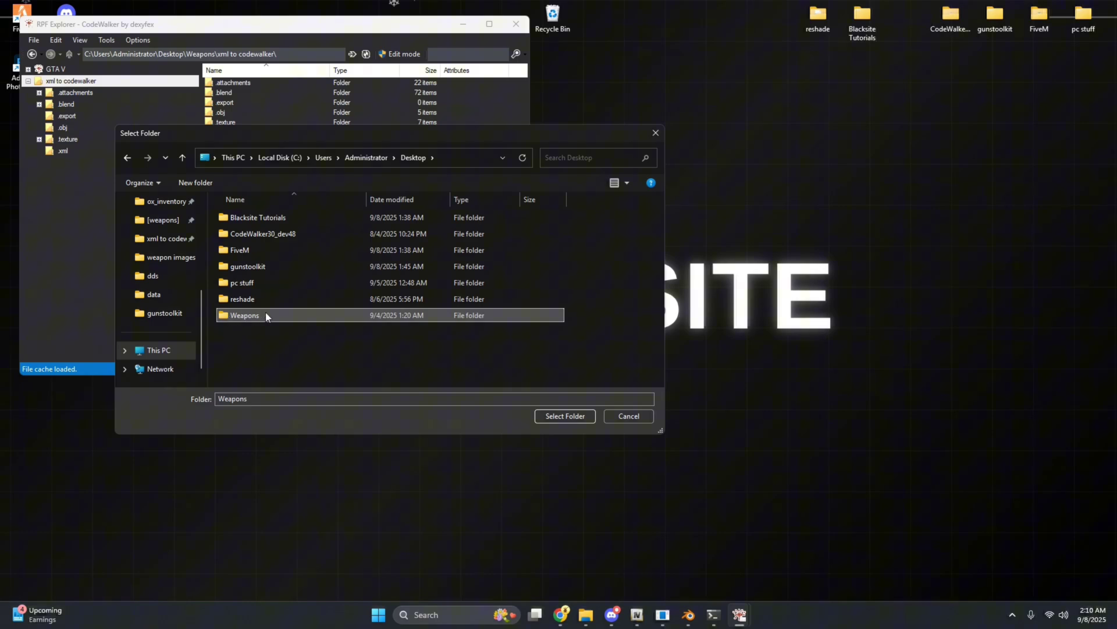
double_click(247, 314)
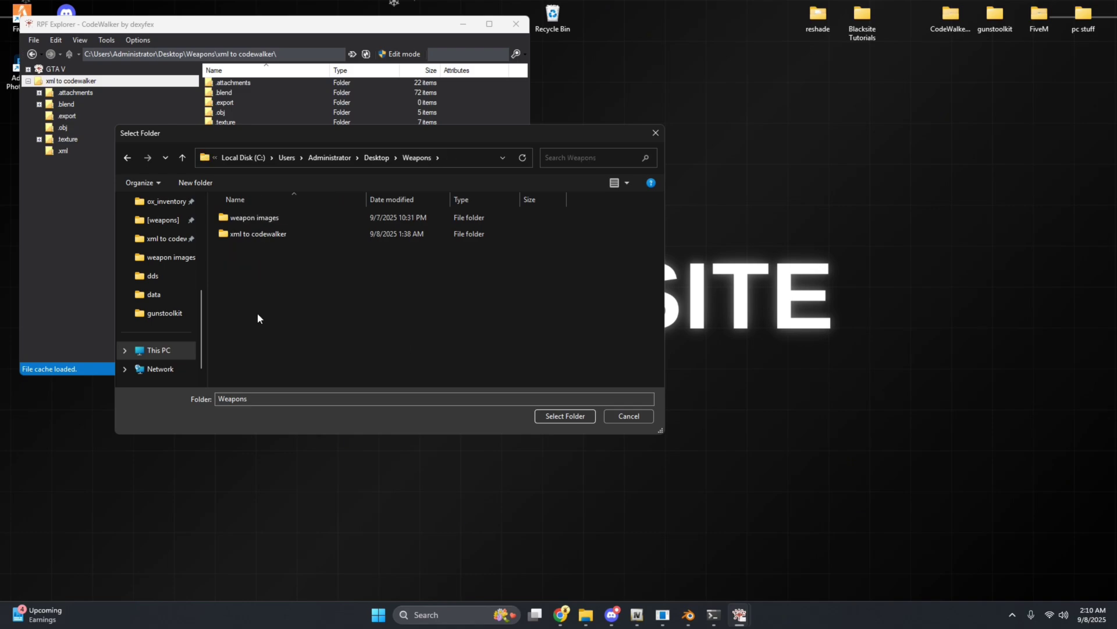
left_click(261, 236)
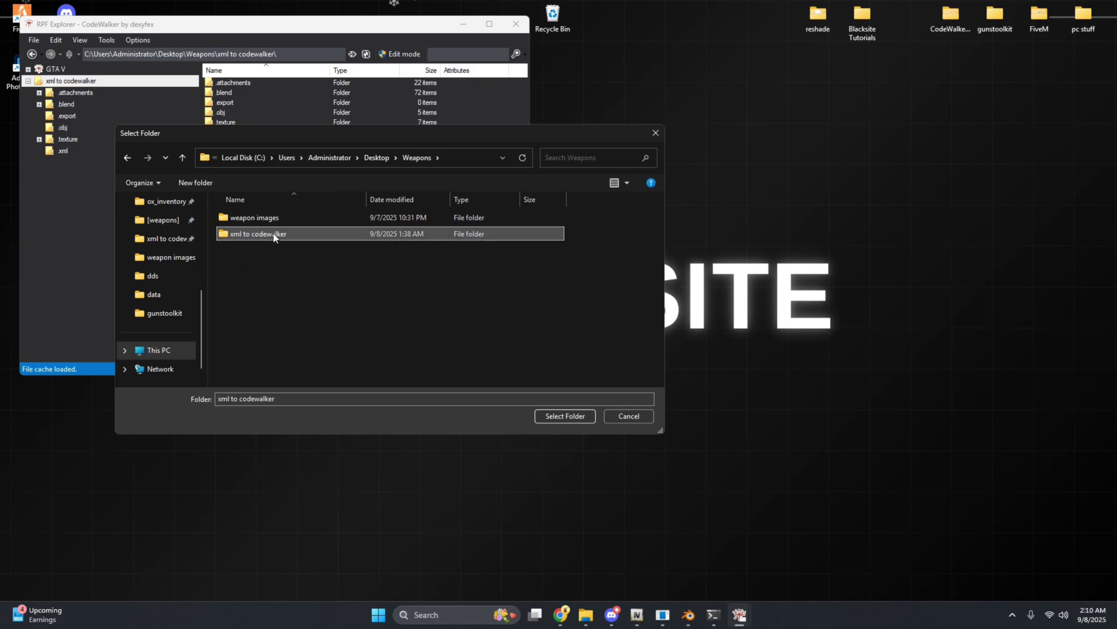
double_click(248, 236)
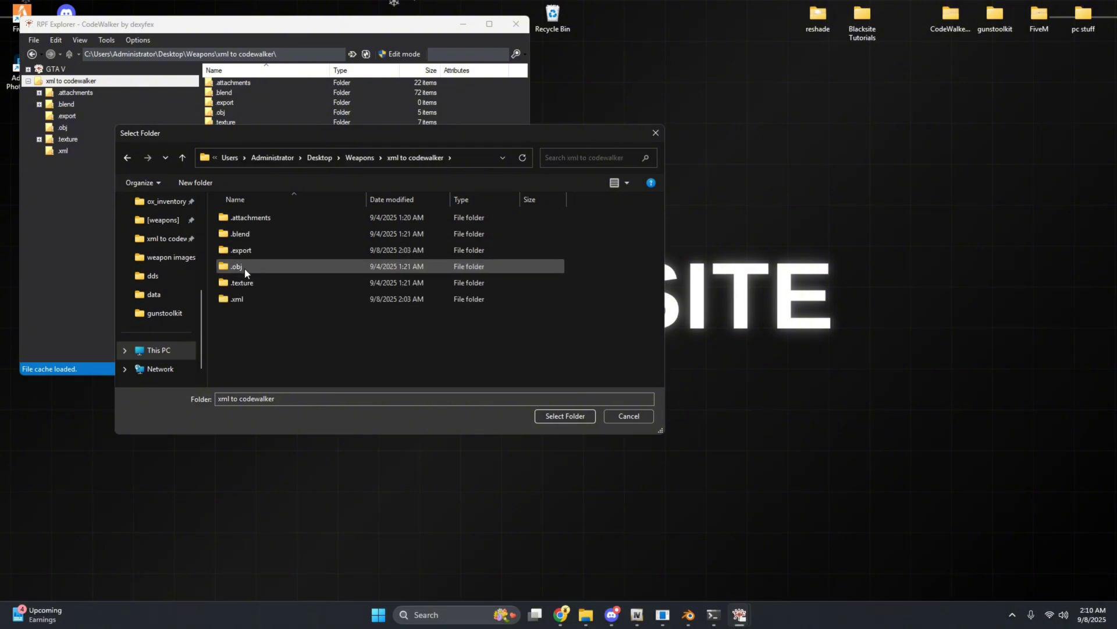
left_click(562, 416)
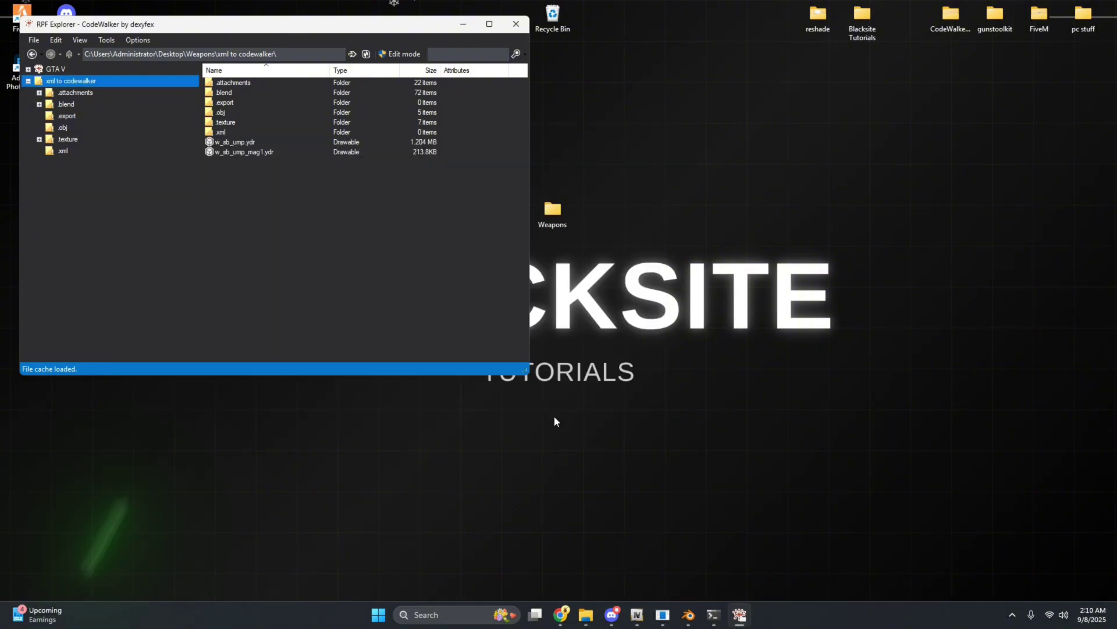
Step: Enable Edit mode and export w_sb_ump.ydr as XML into the .xml folder
left_click(408, 54)
left_click(590, 348)
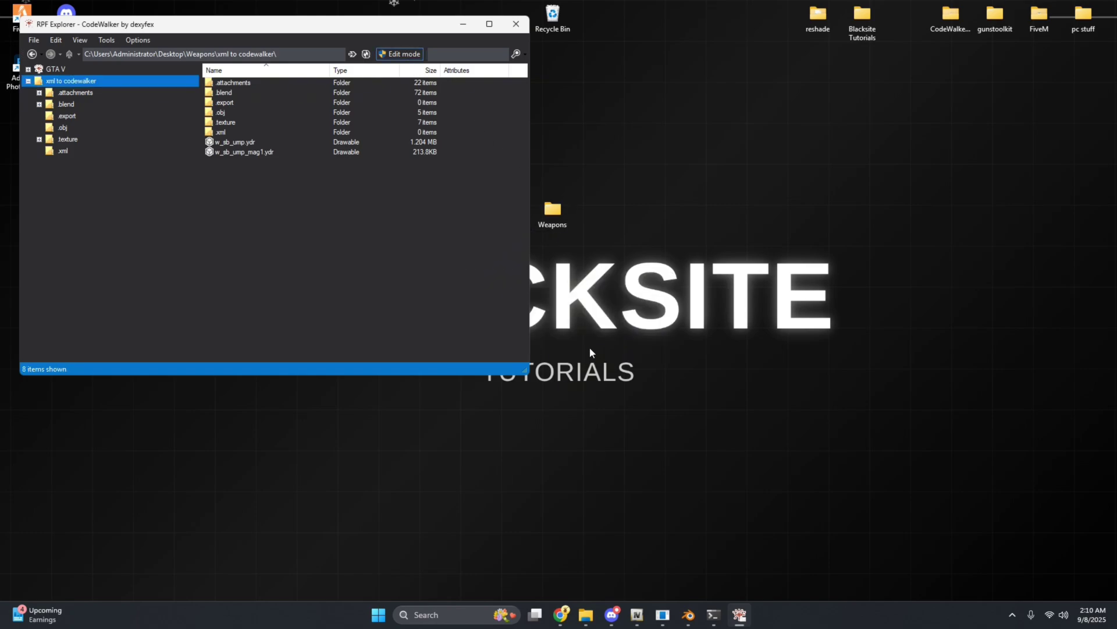
left_click(307, 232)
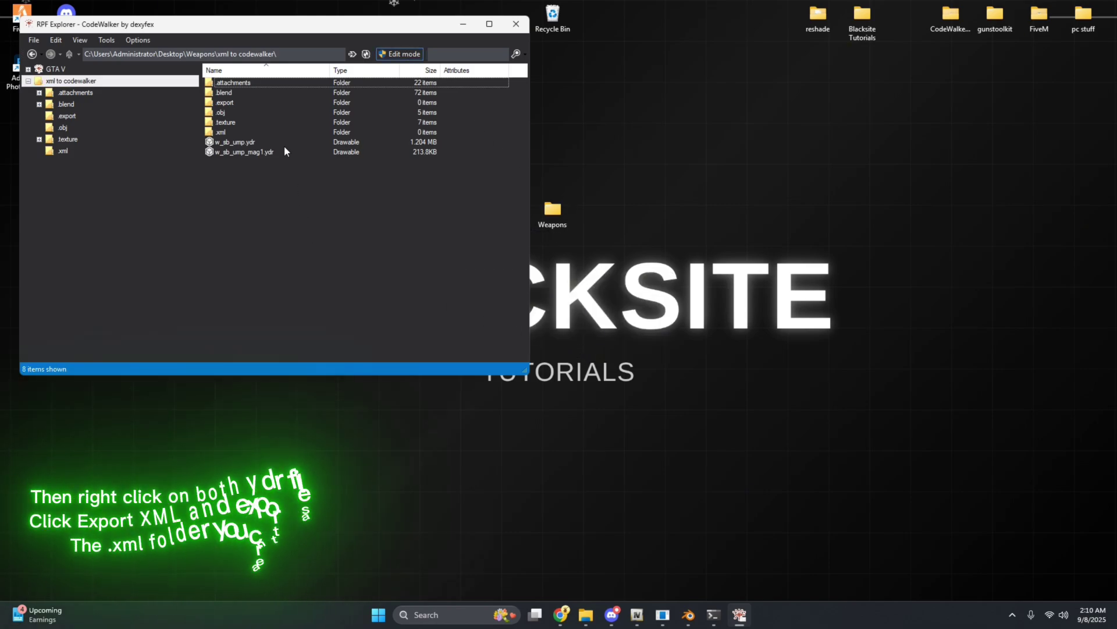
left_click(266, 142)
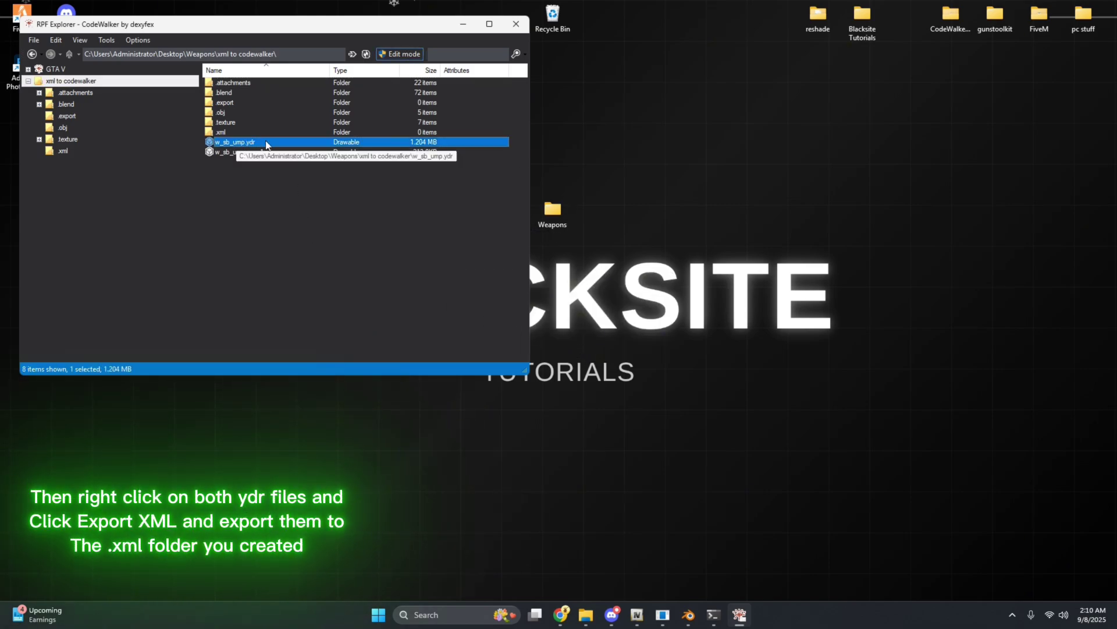
right_click(266, 143)
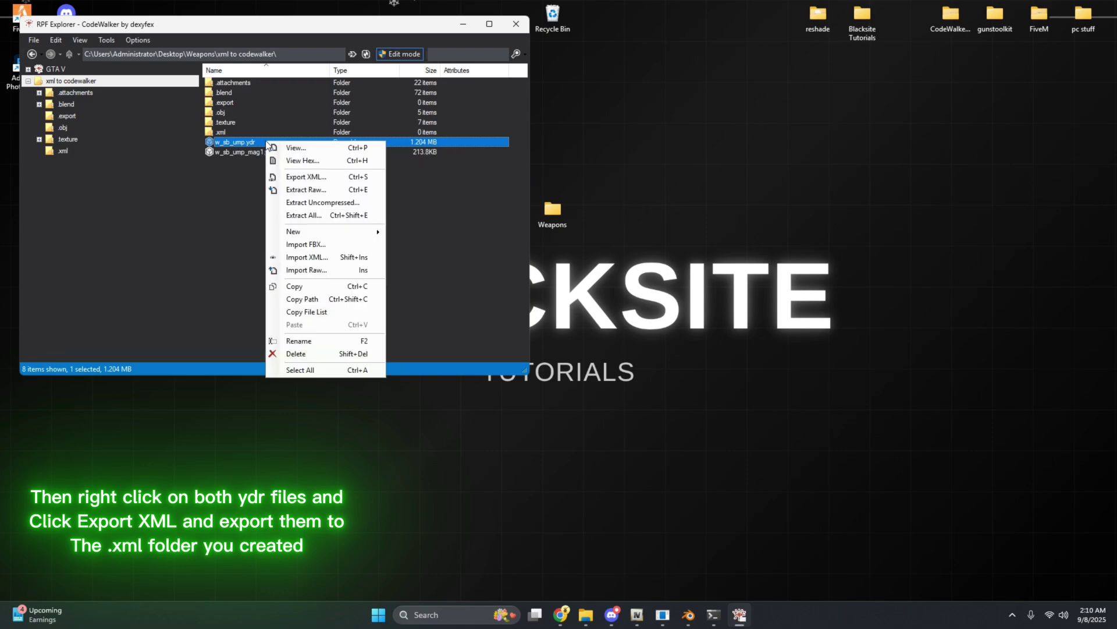
left_click(294, 177)
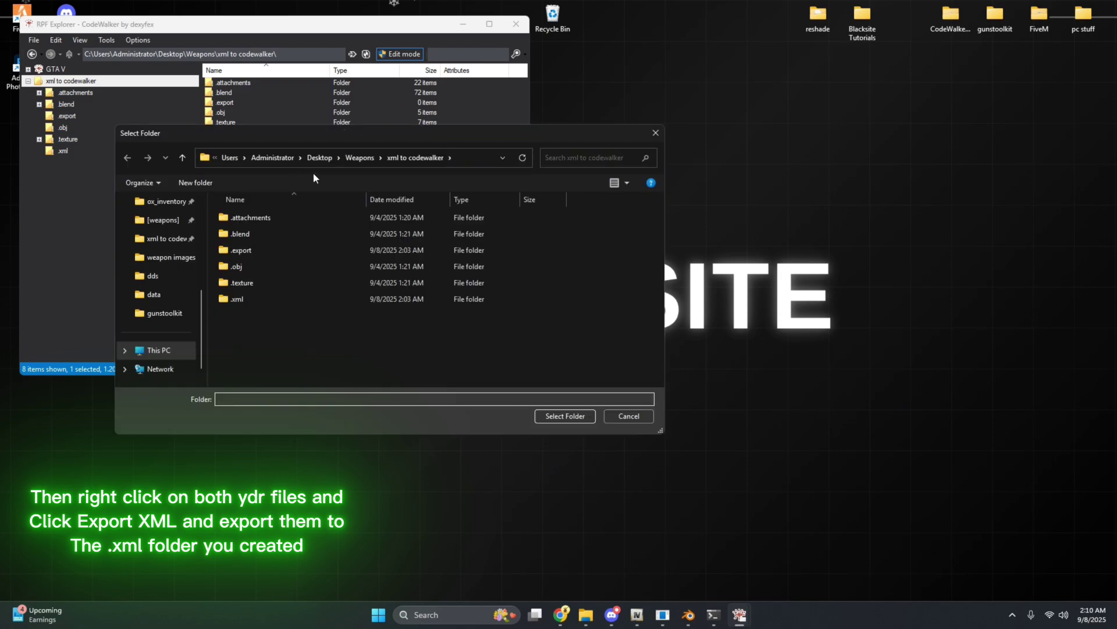
left_click(233, 300)
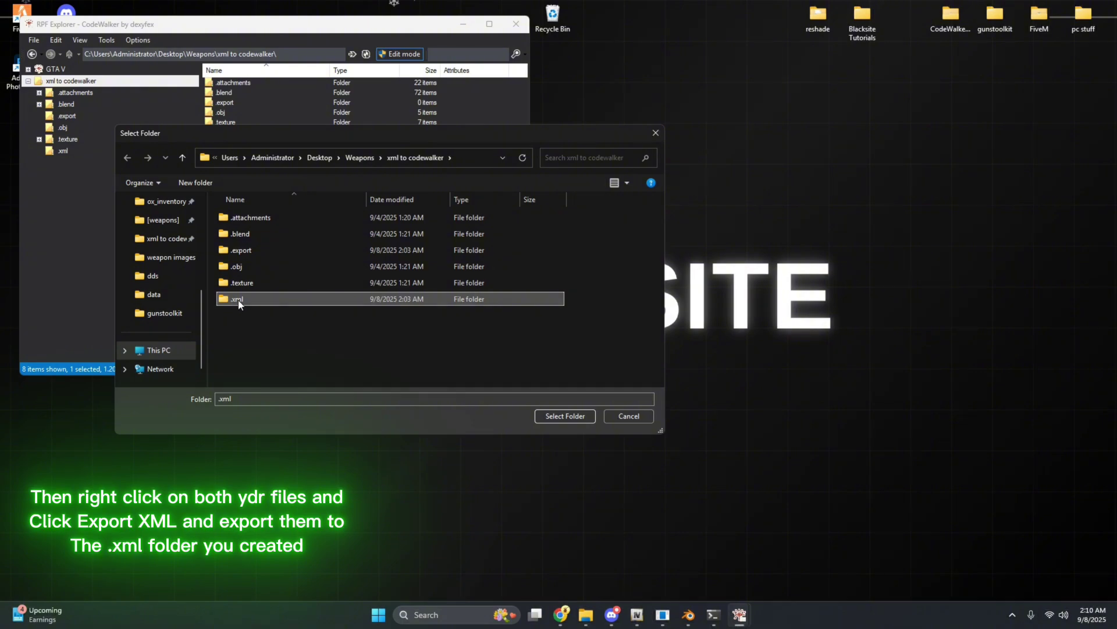
double_click(250, 302)
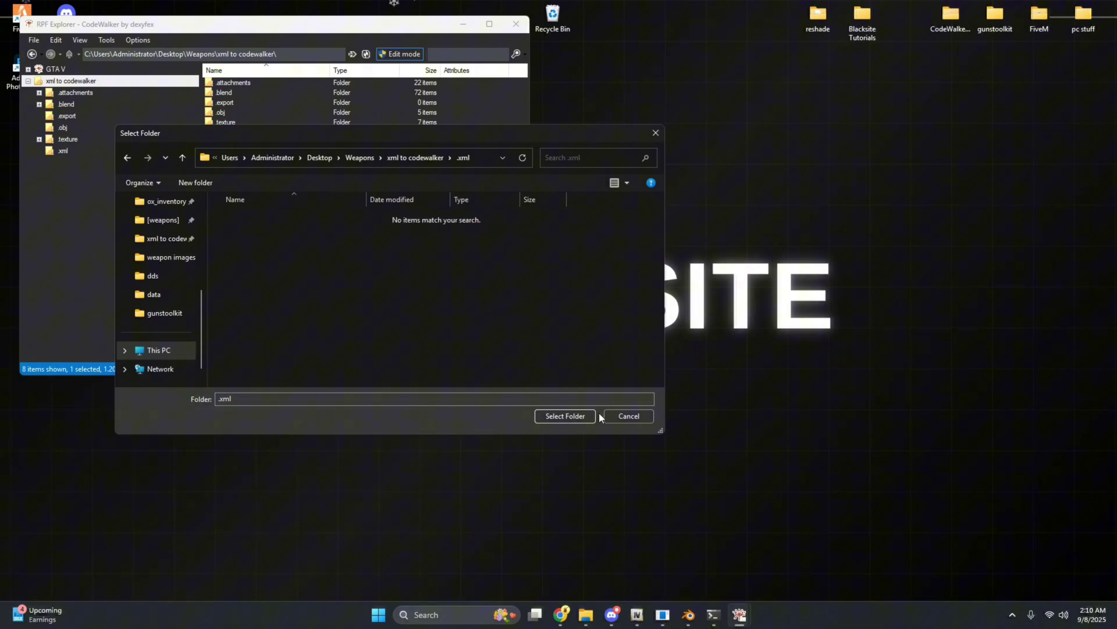
left_click(569, 417)
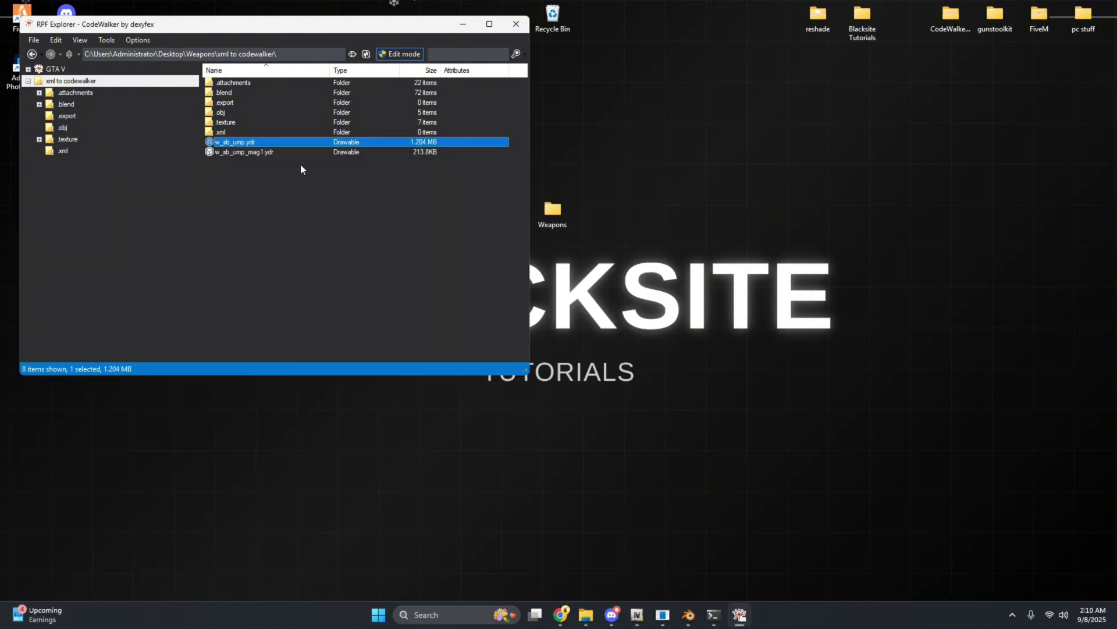
Step: Export the magazine w_sb_ump_mag1.ydr as XML into the same .xml folder
left_click(266, 155)
right_click(266, 157)
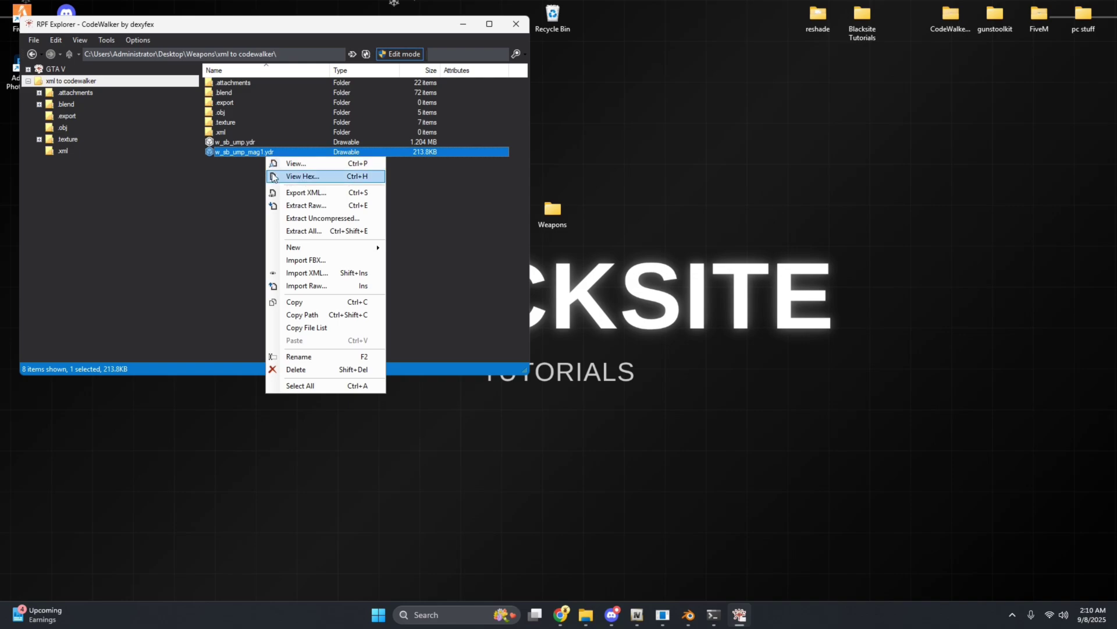
left_click(290, 195)
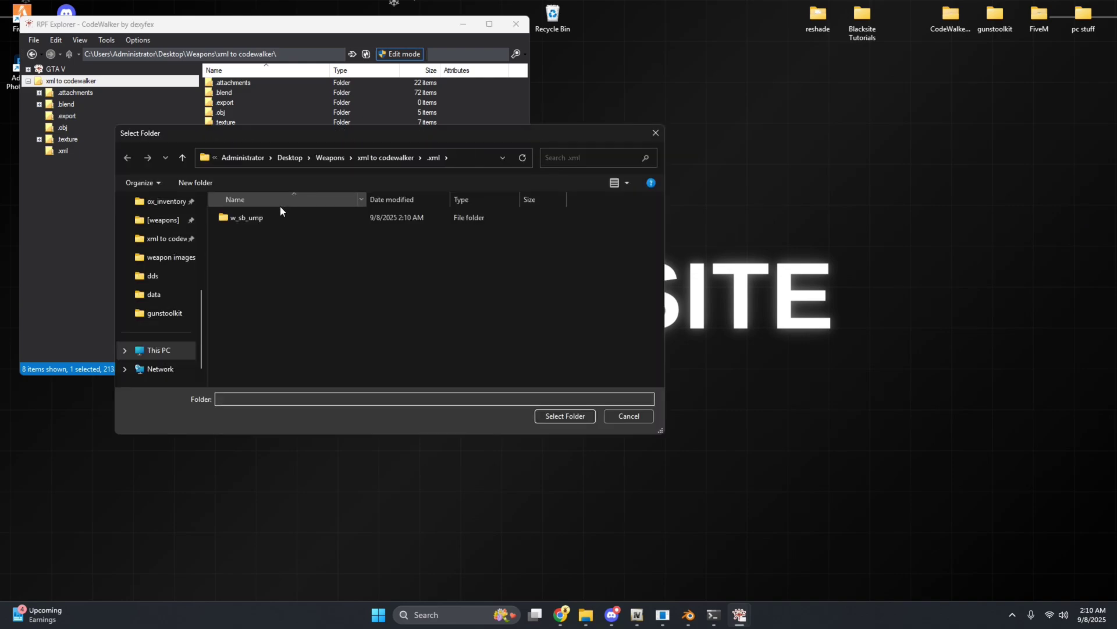
left_click(565, 416)
left_click(463, 24)
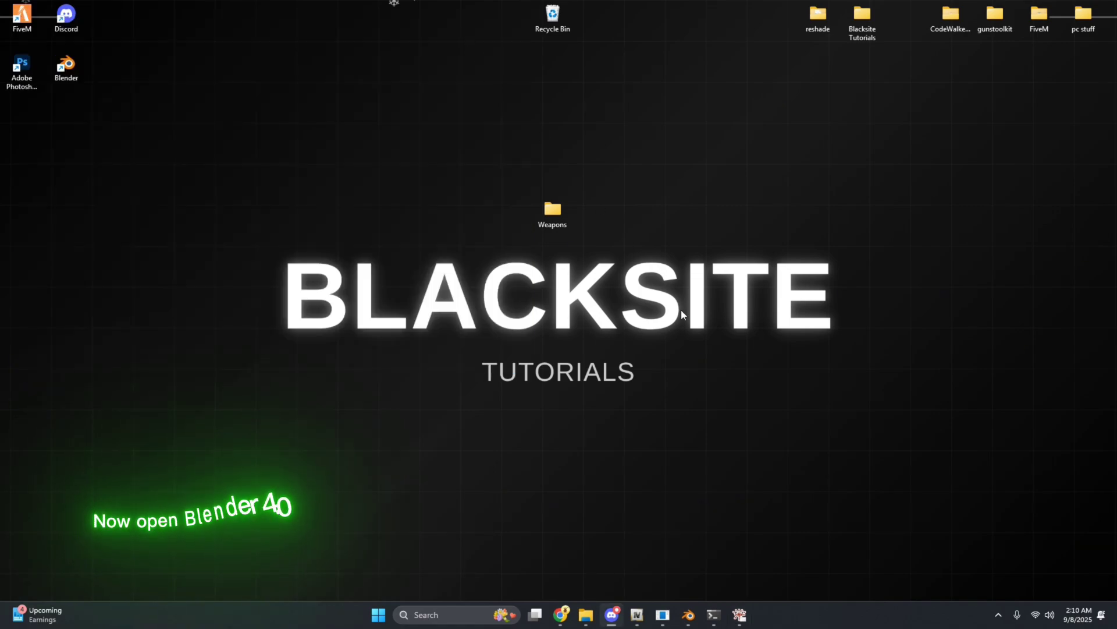
left_click(688, 613)
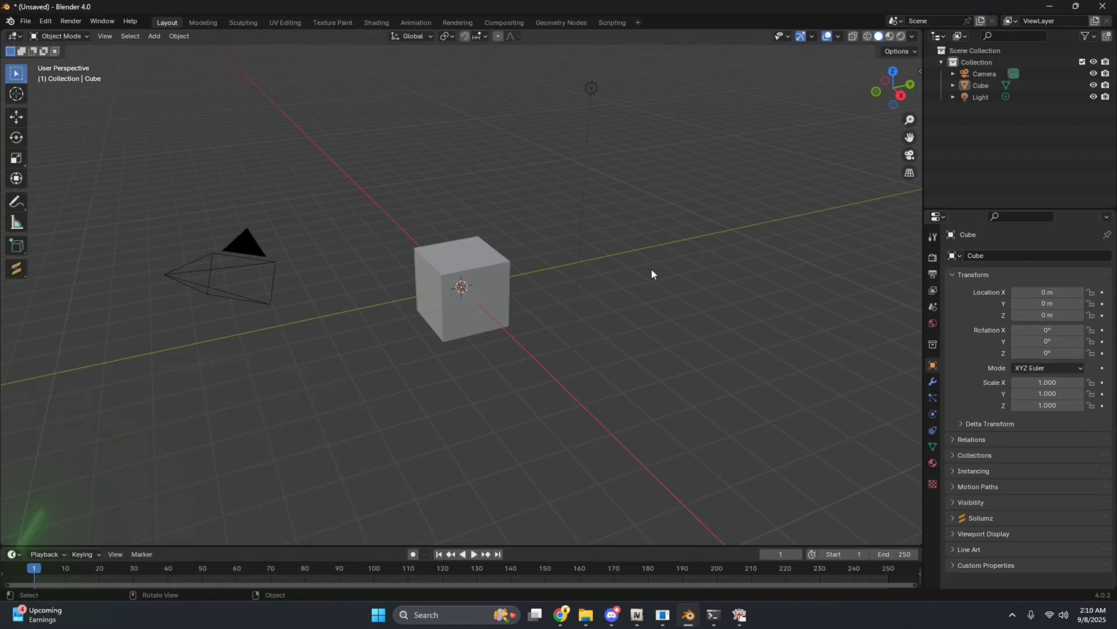
Step: Delete the default camera, cube and light, and show Sollumz Tools' General options
key("a")
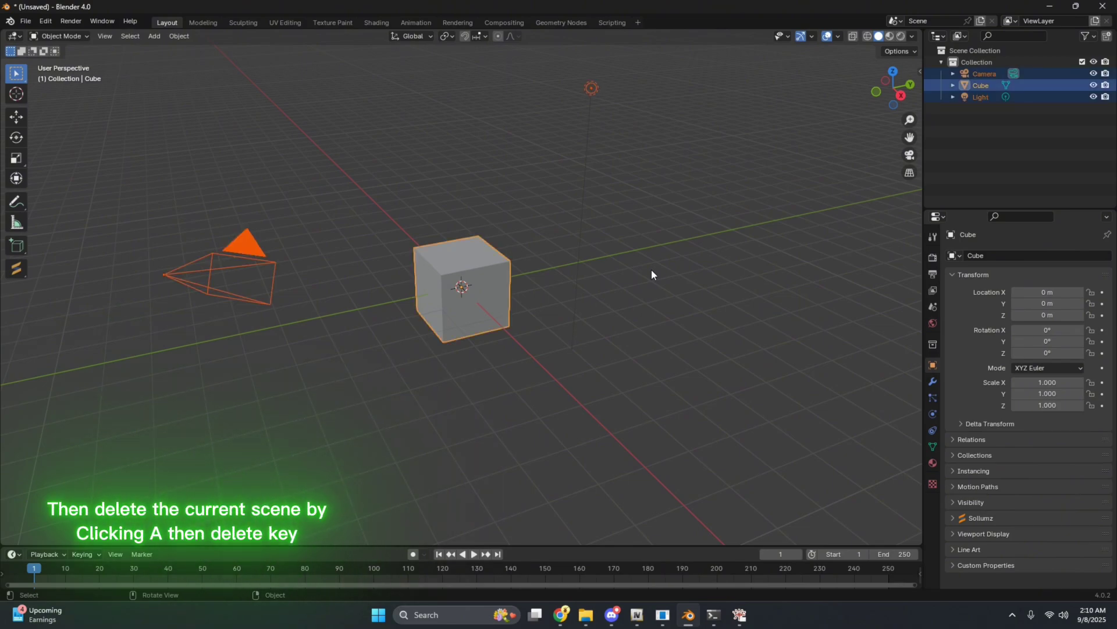
key("Delete")
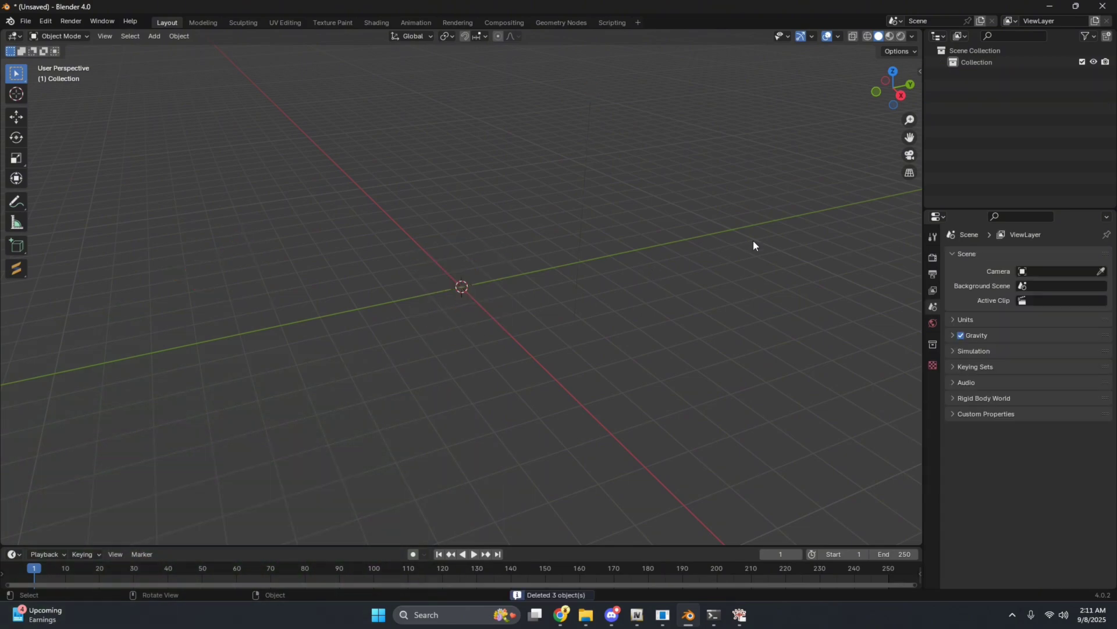
left_click(920, 70)
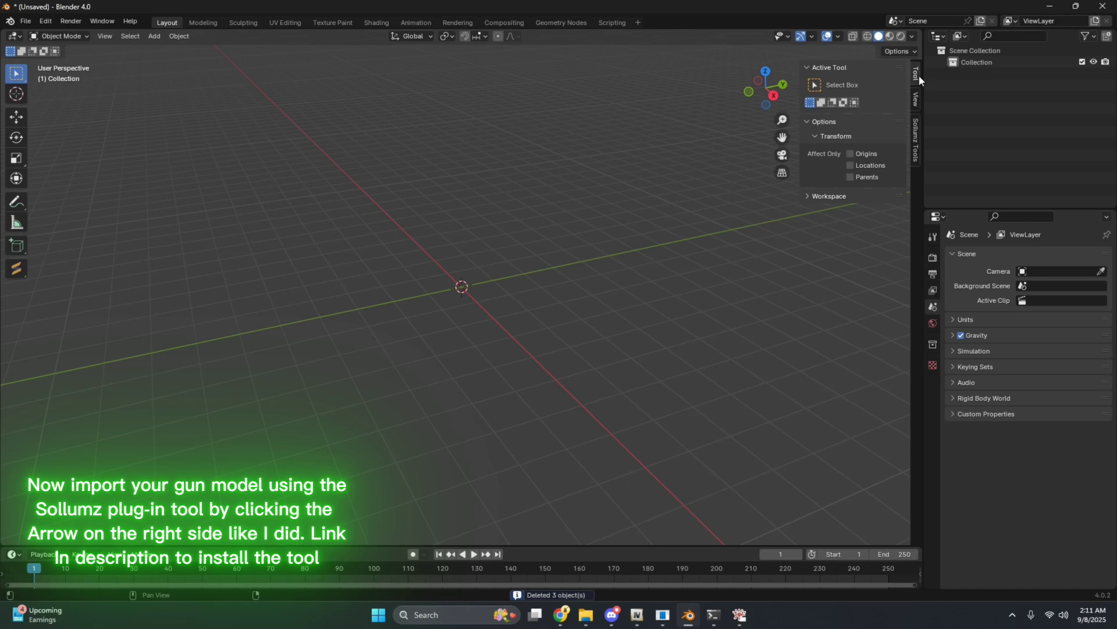
left_click(915, 128)
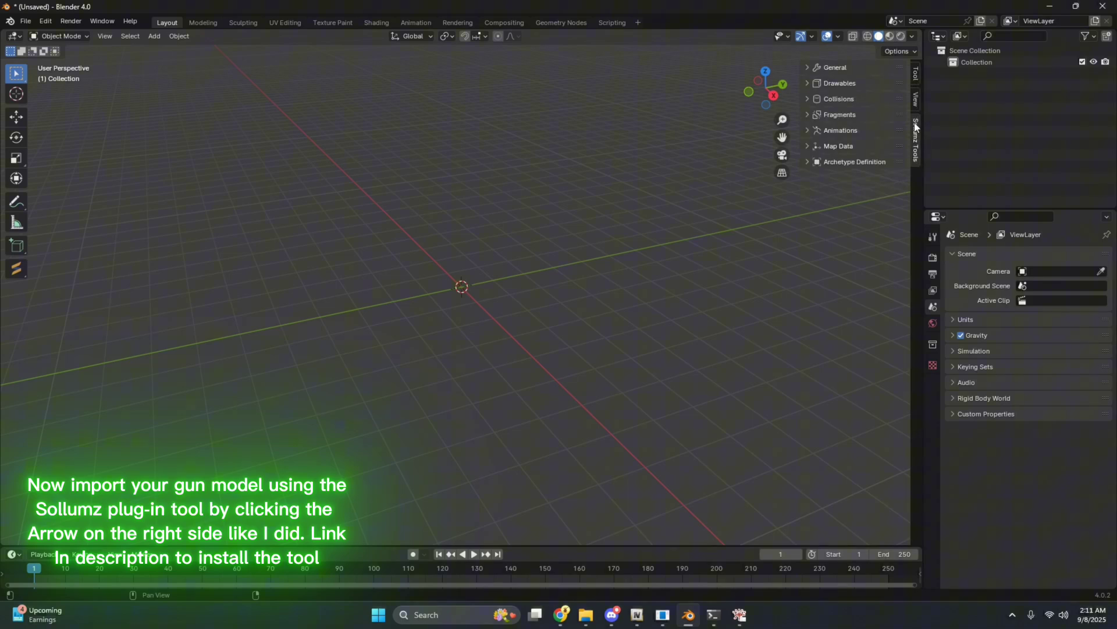
left_click(831, 69)
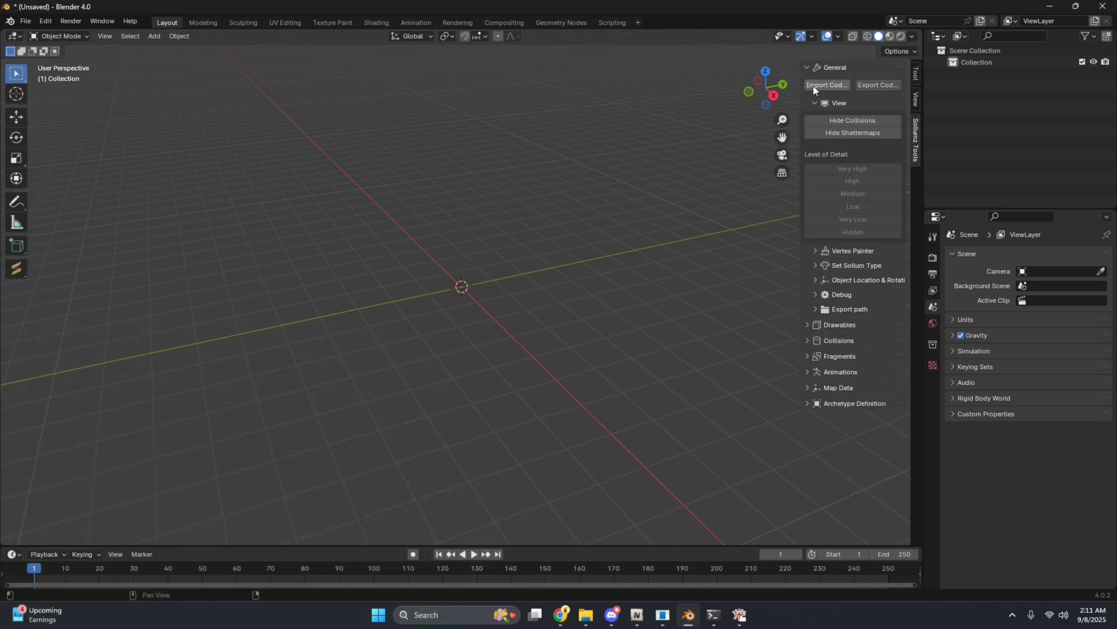
left_click(815, 85)
Step: Import w_sb_ump.ydr.xml from the .xml export folder into the scene
scroll(373, 402, "down", 4)
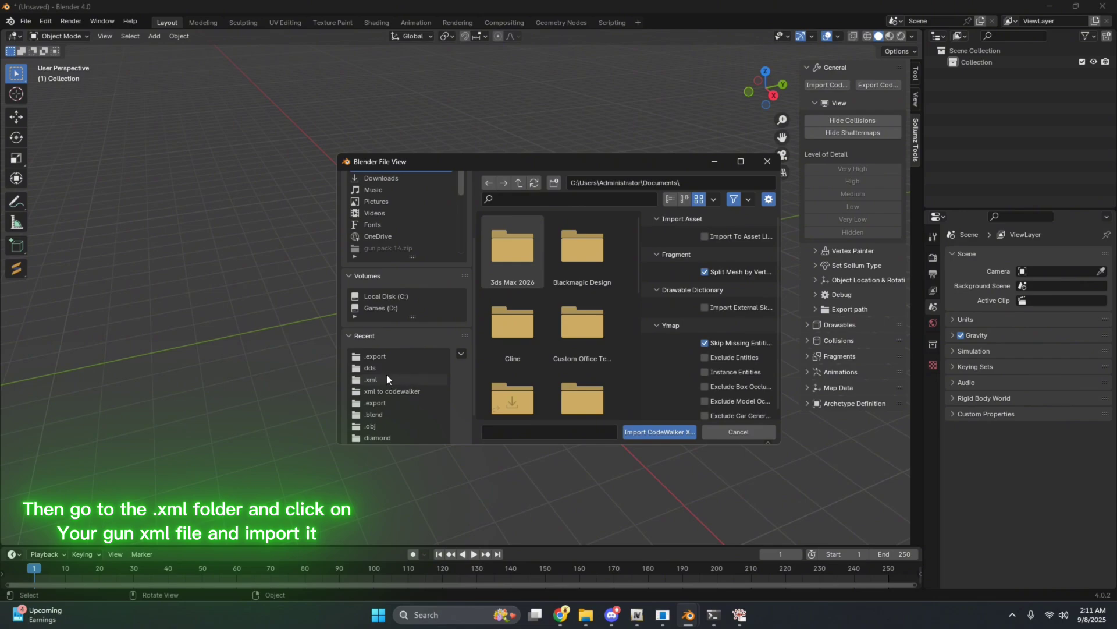
left_click(381, 379)
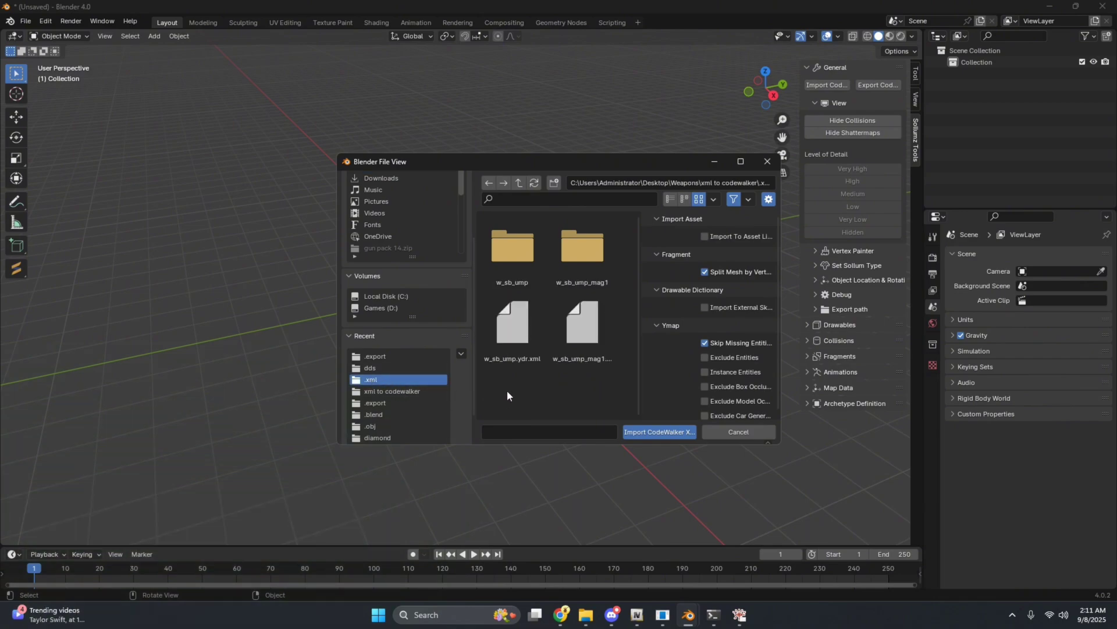
left_click(529, 346)
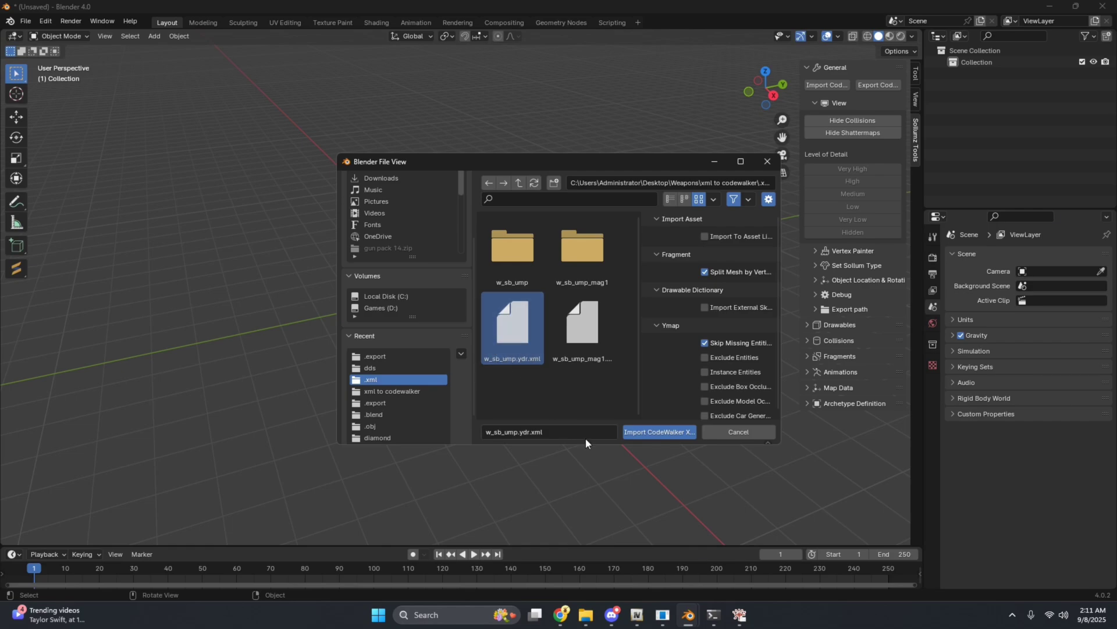
left_click(646, 434)
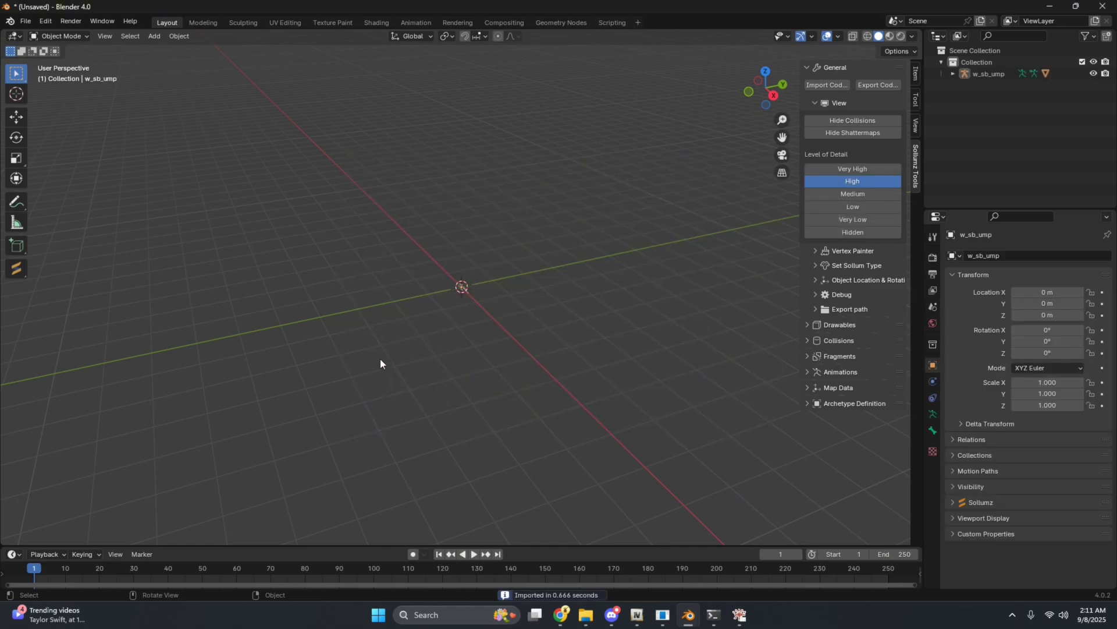
Step: Hide the gun's bones and collision meshes to leave only the visual model
scroll(391, 342, "up", 8)
middle_click_drag(390, 355, 388, 327)
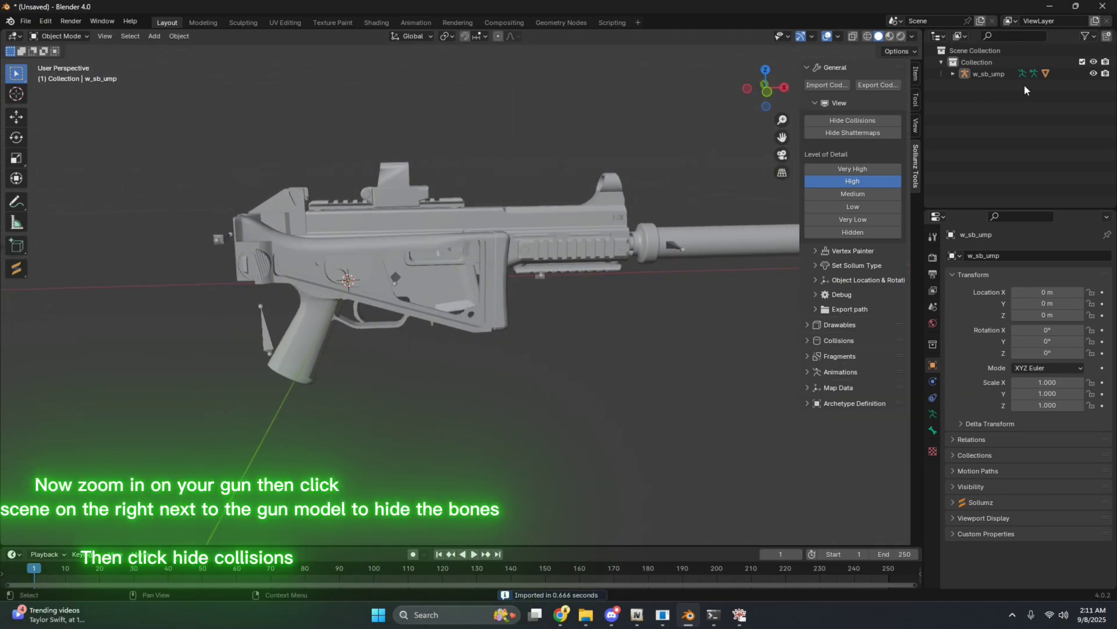
left_click(1093, 74)
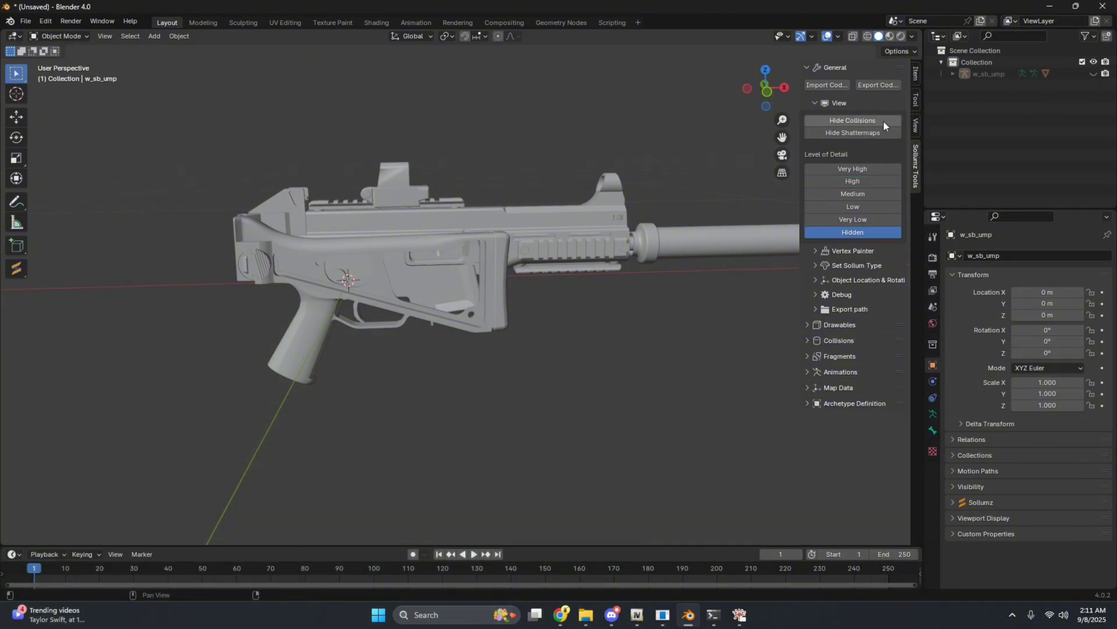
left_click(866, 123)
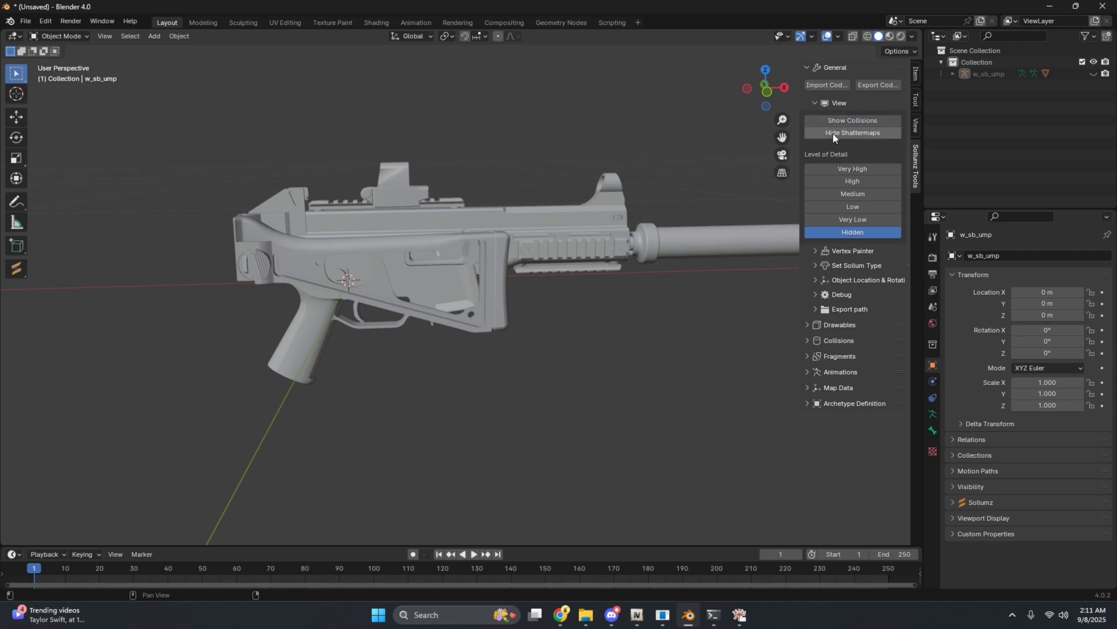
middle_click_drag(780, 153, 626, 207)
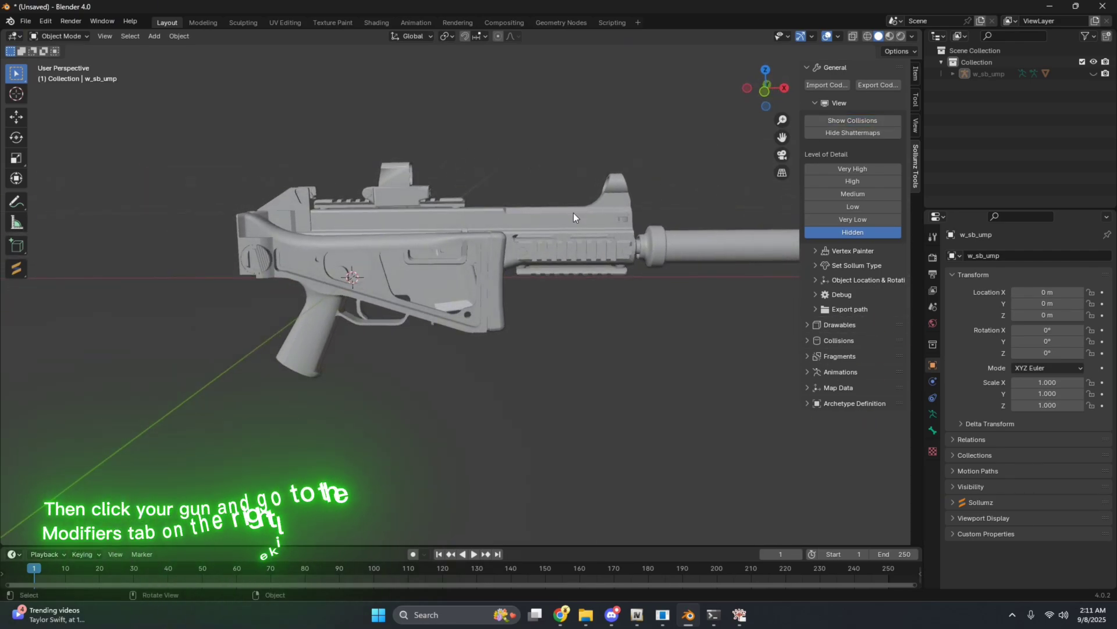
Step: Add a Wireframe modifier to the gun's Gun_Root object by searching 'wireframe'
left_click(525, 222)
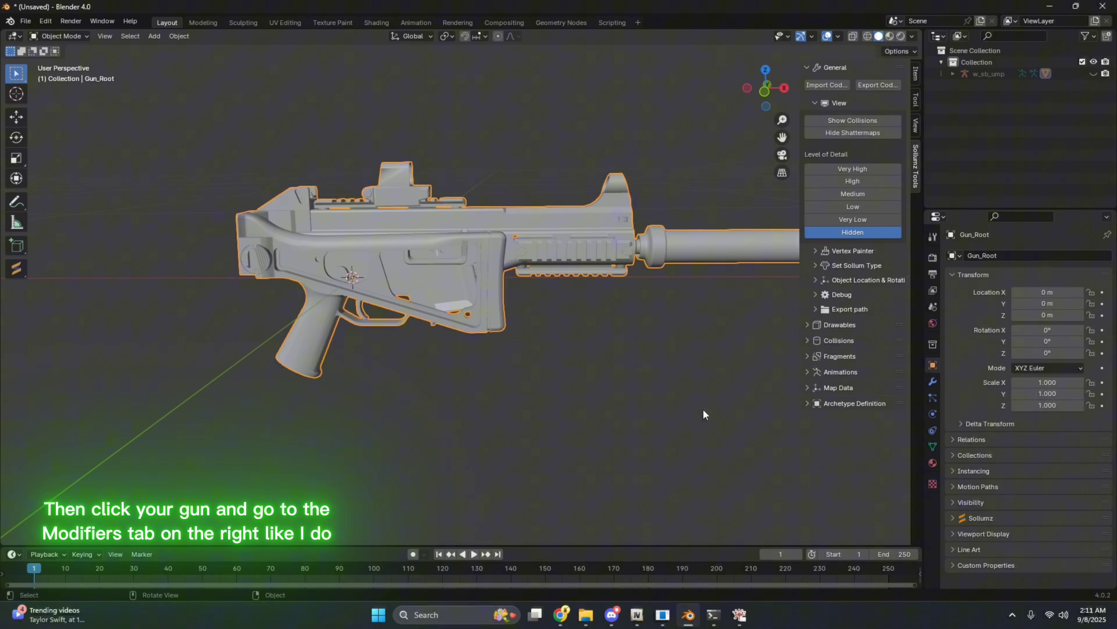
left_click(935, 381)
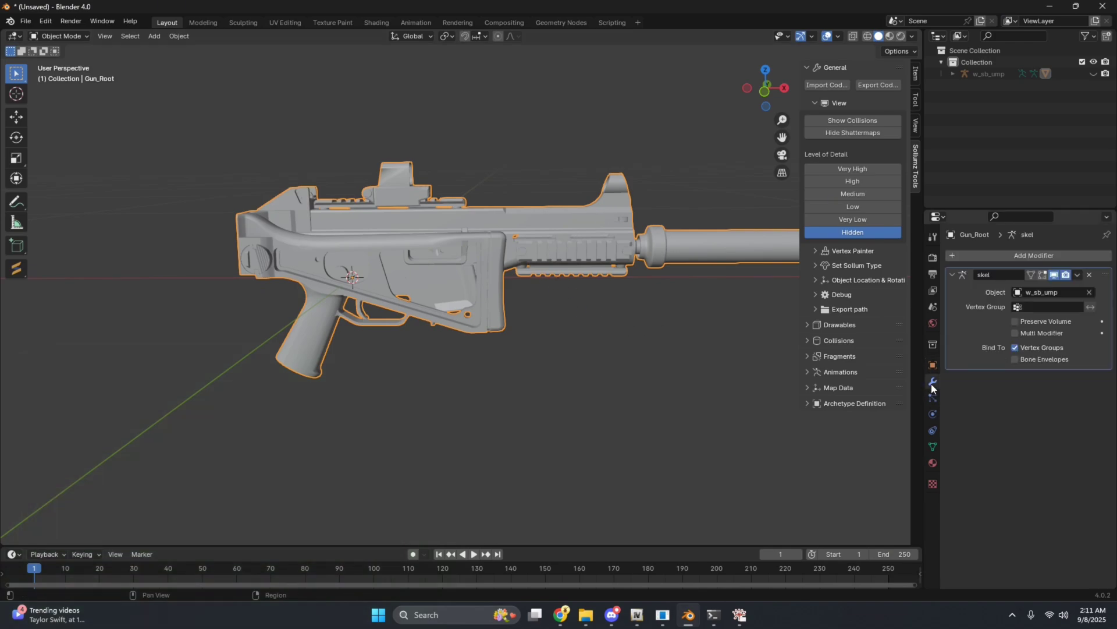
left_click(1049, 254)
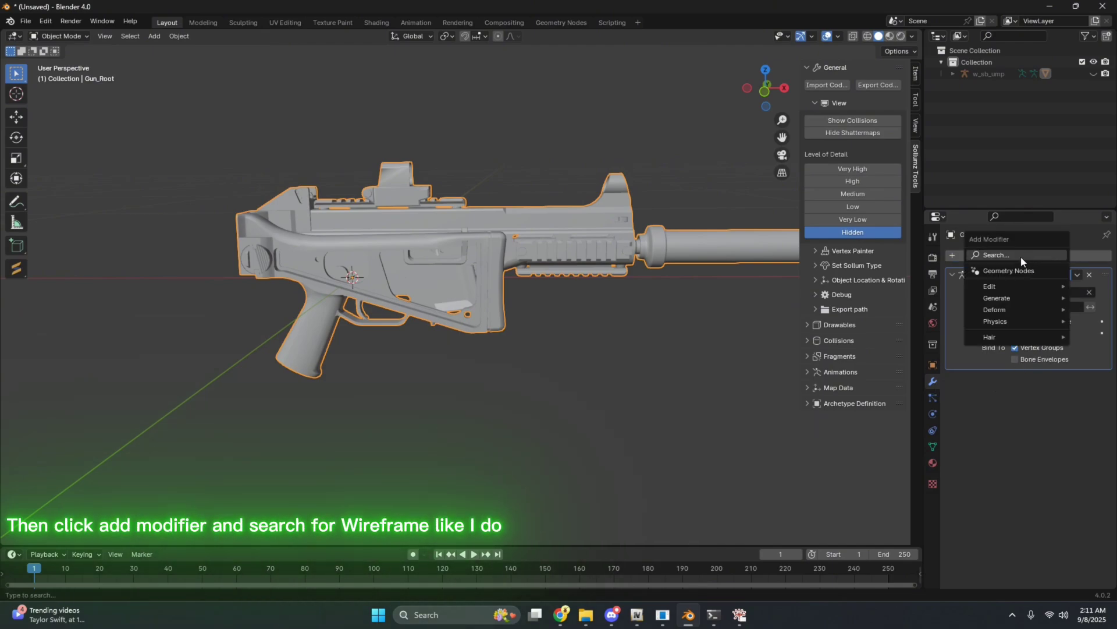
left_click(996, 255)
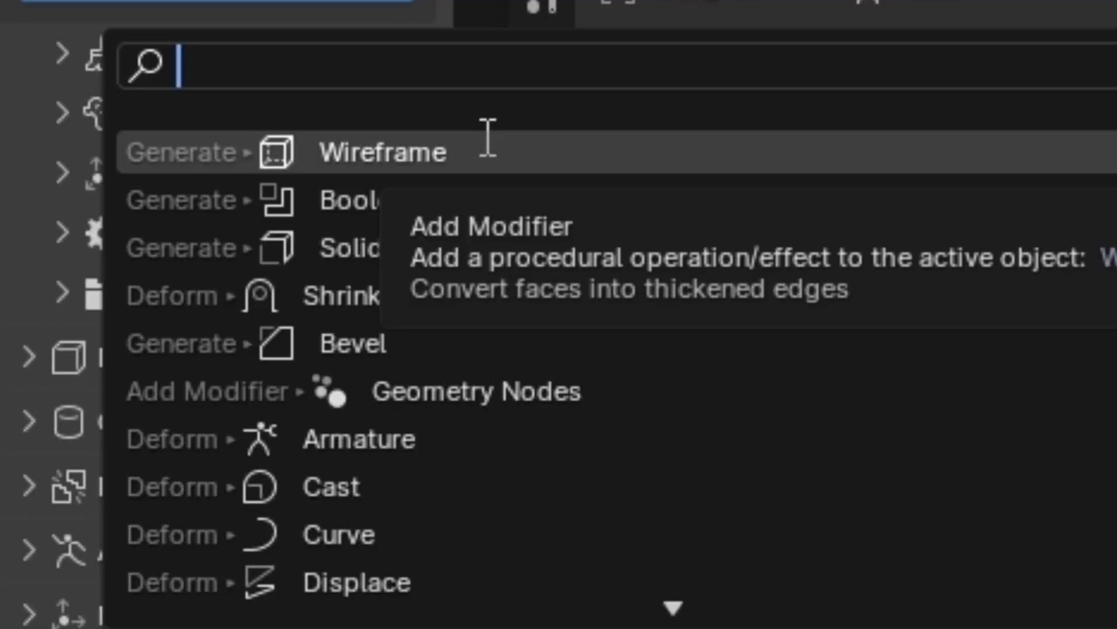
type("wir")
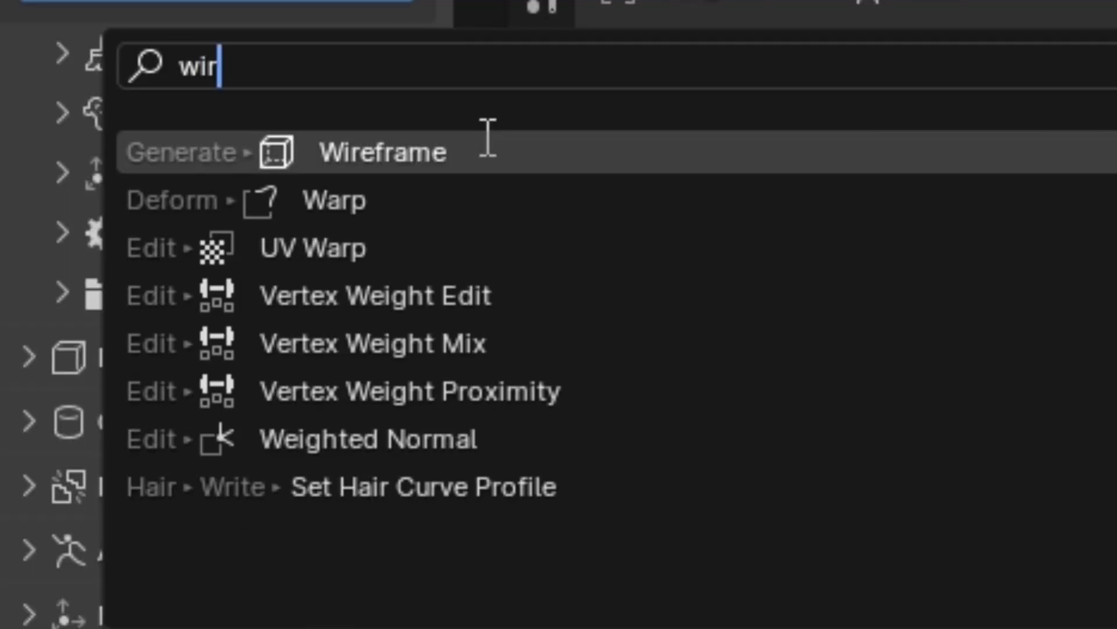
type("eframe")
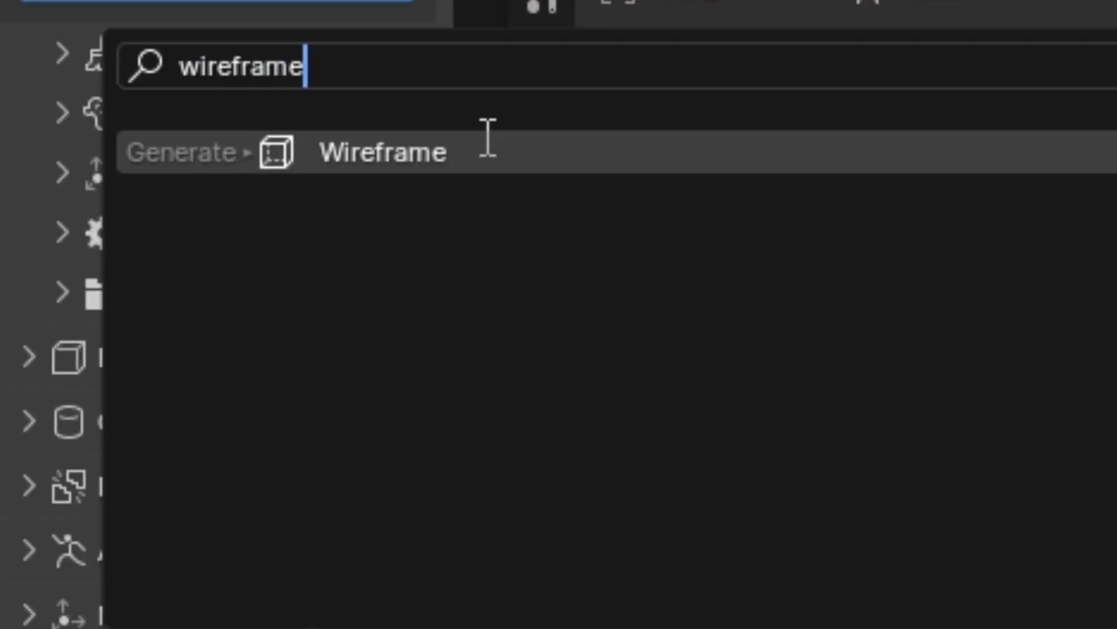
double_click(167, 67)
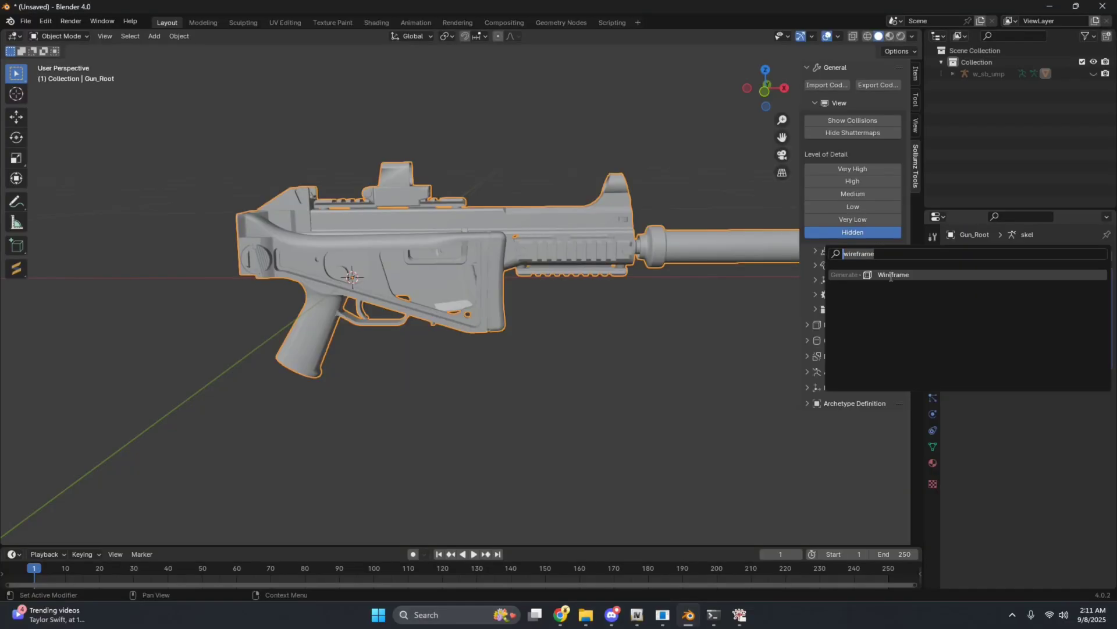
left_click(891, 276)
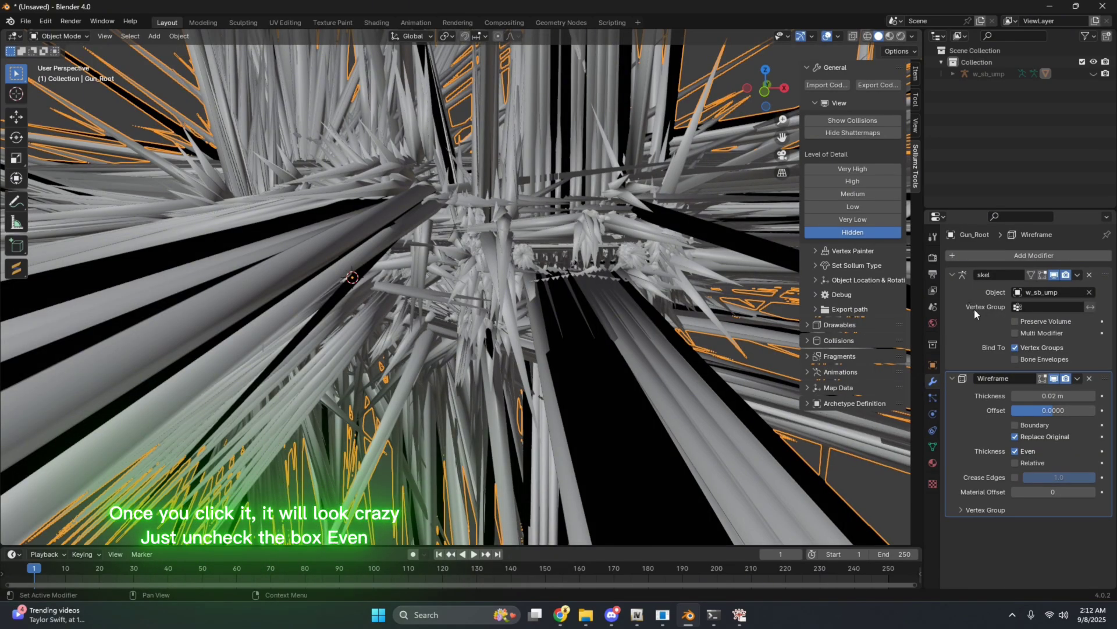
Step: Set the Wireframe to 0.001 m thickness with Even off, then apply it
left_click(1021, 457)
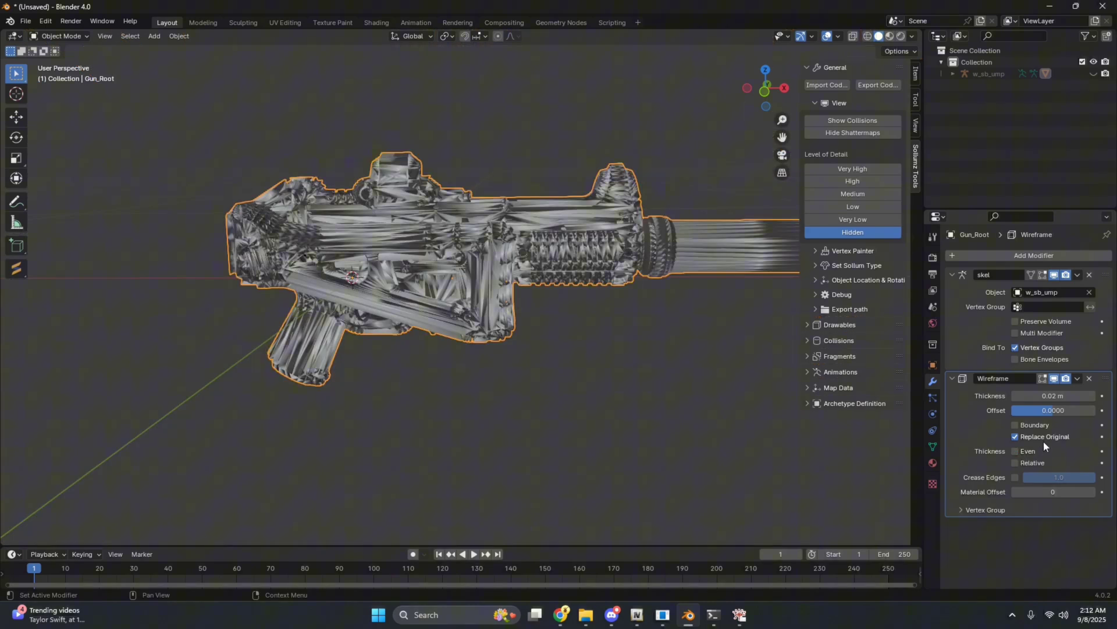
left_click(1045, 397)
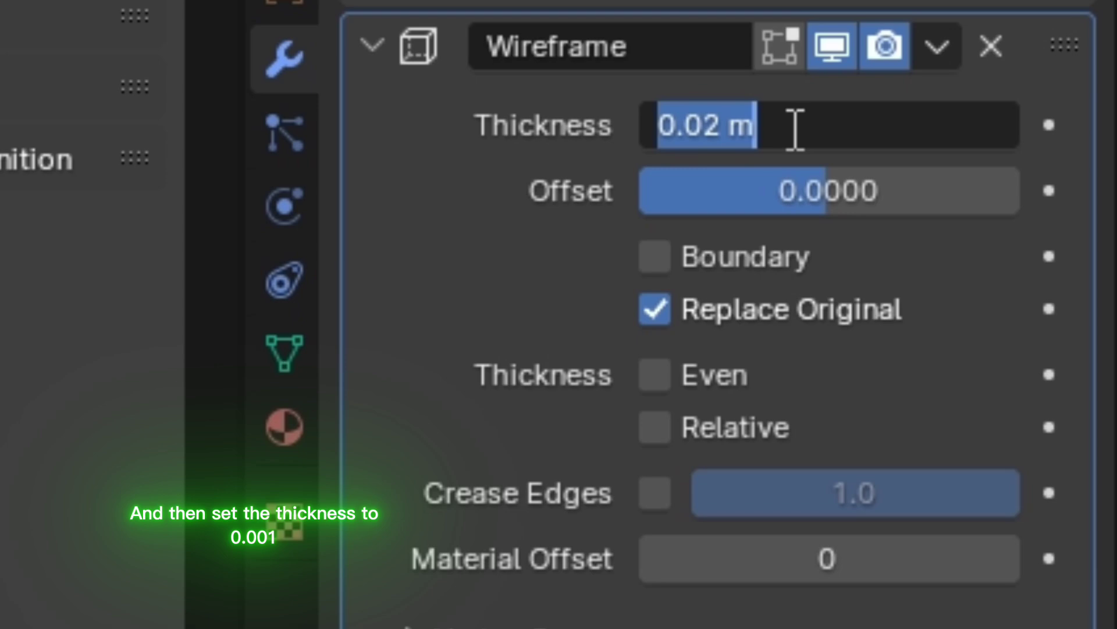
type("0")
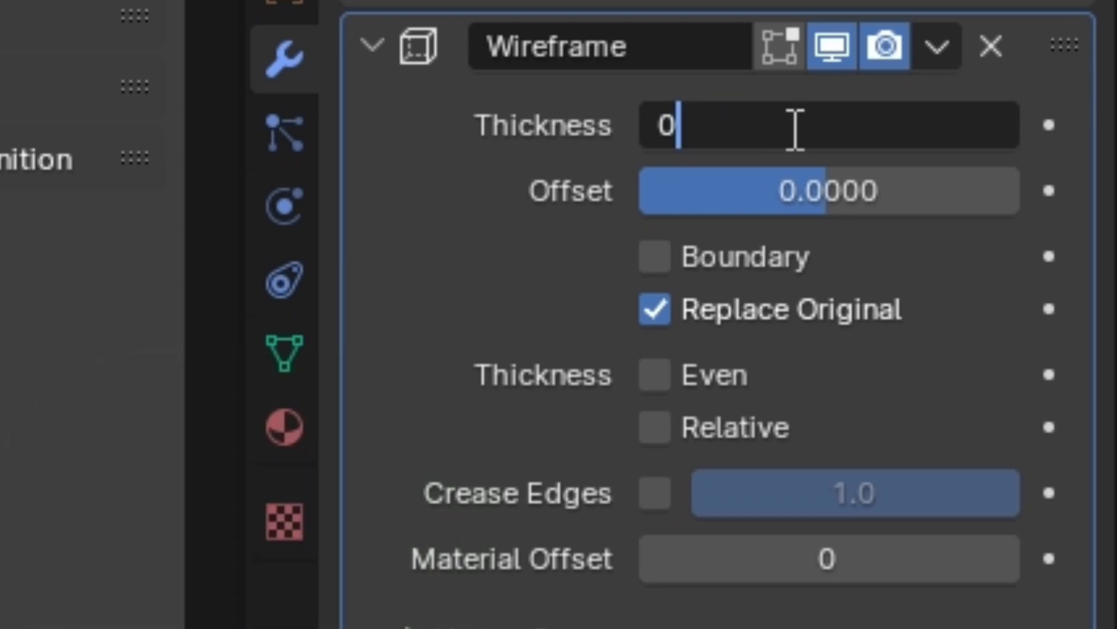
type(".00")
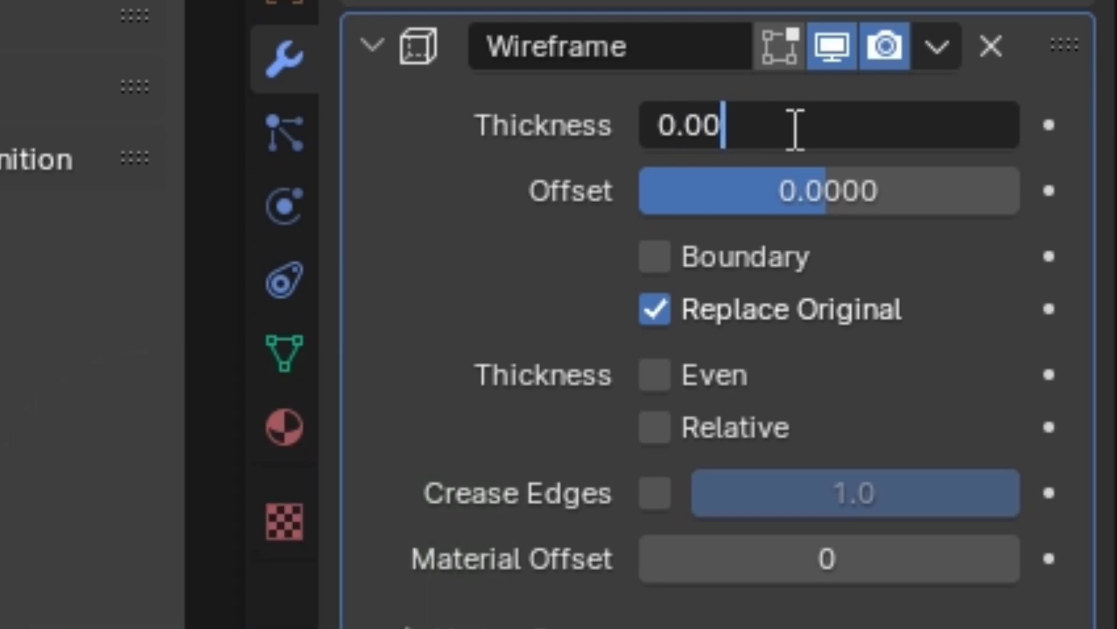
type("1")
key("Return")
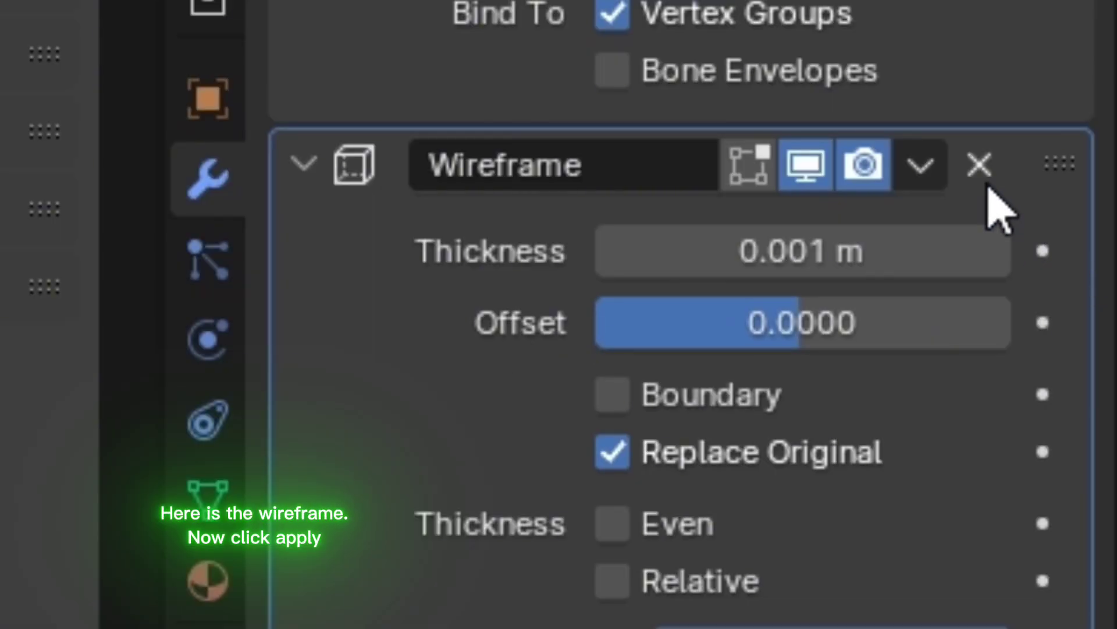
left_click(921, 175)
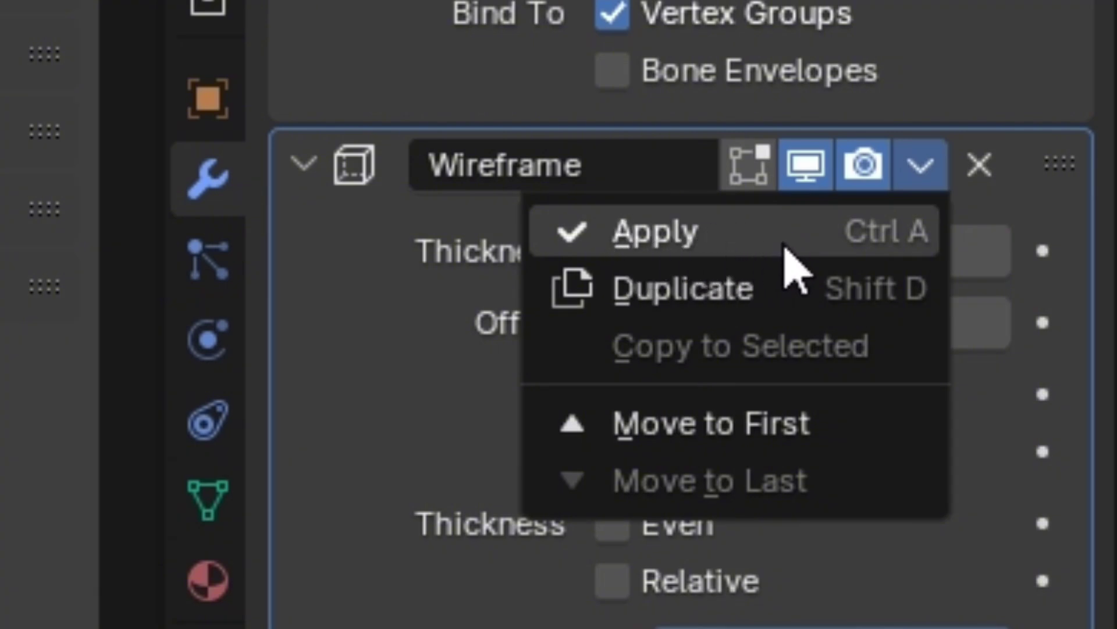
left_click(740, 249)
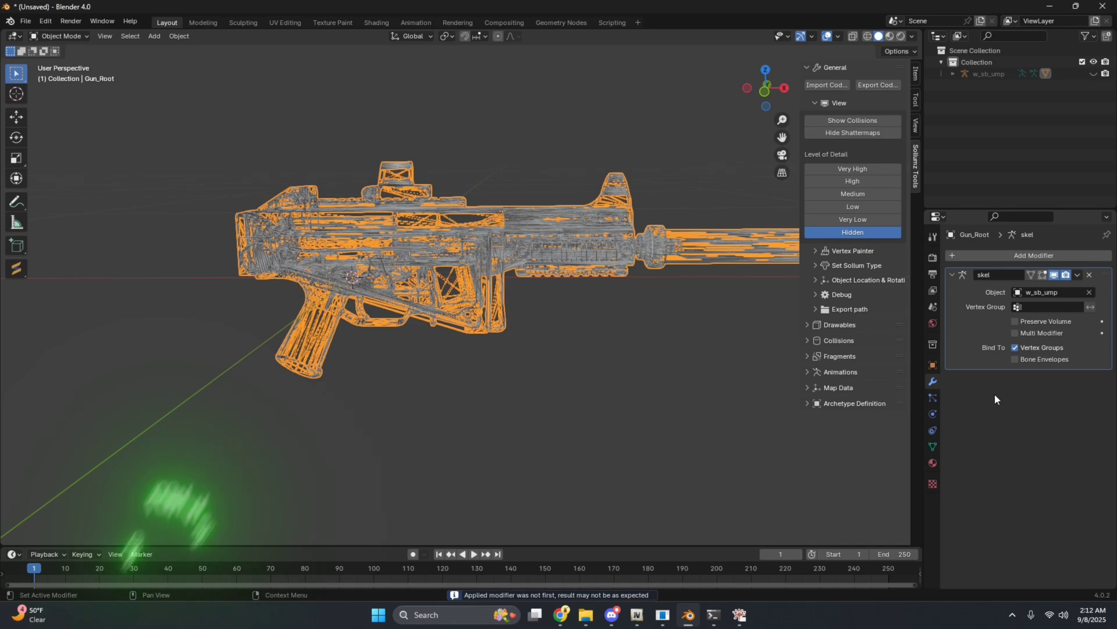
left_click(930, 467)
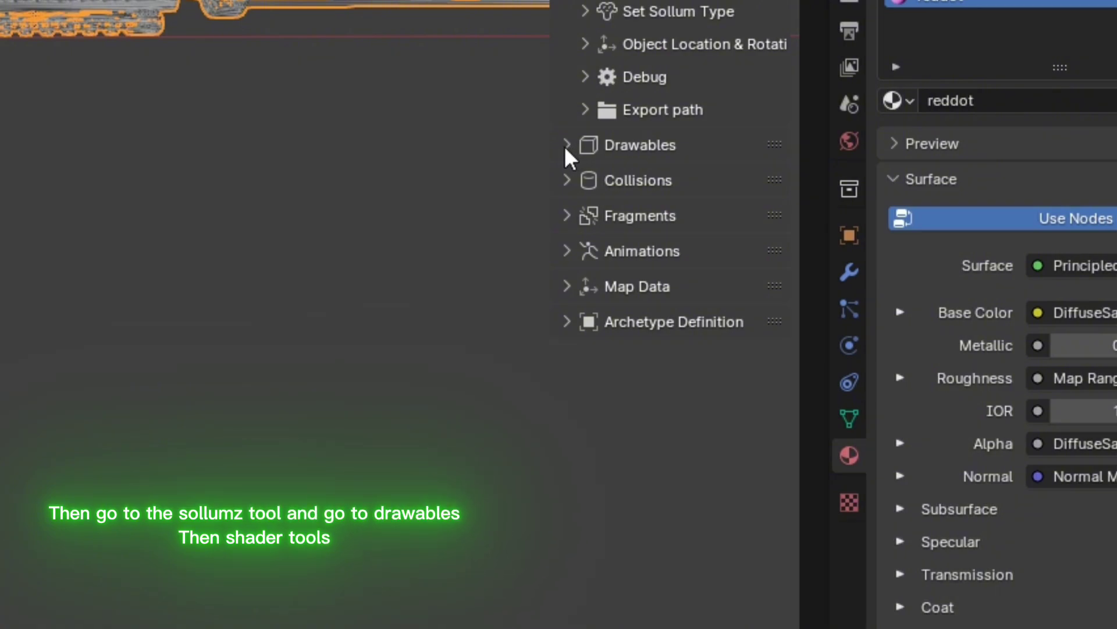
Step: Create a NORMAL SPEC EMISSIVE shader material on the gun via the Sollumz shader filter
left_click(565, 146)
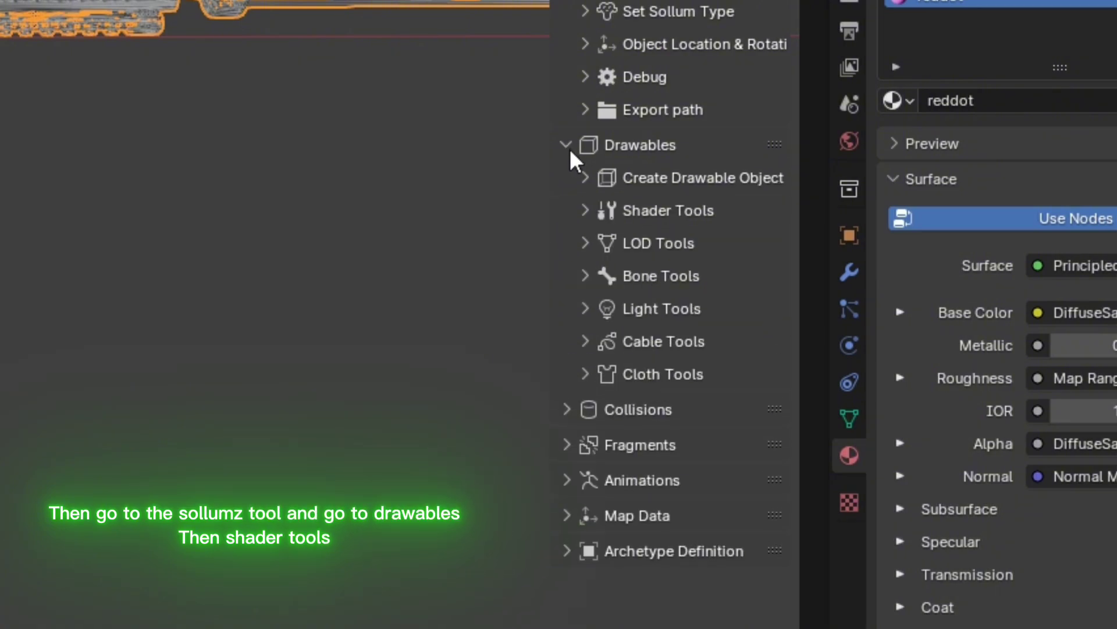
left_click(610, 211)
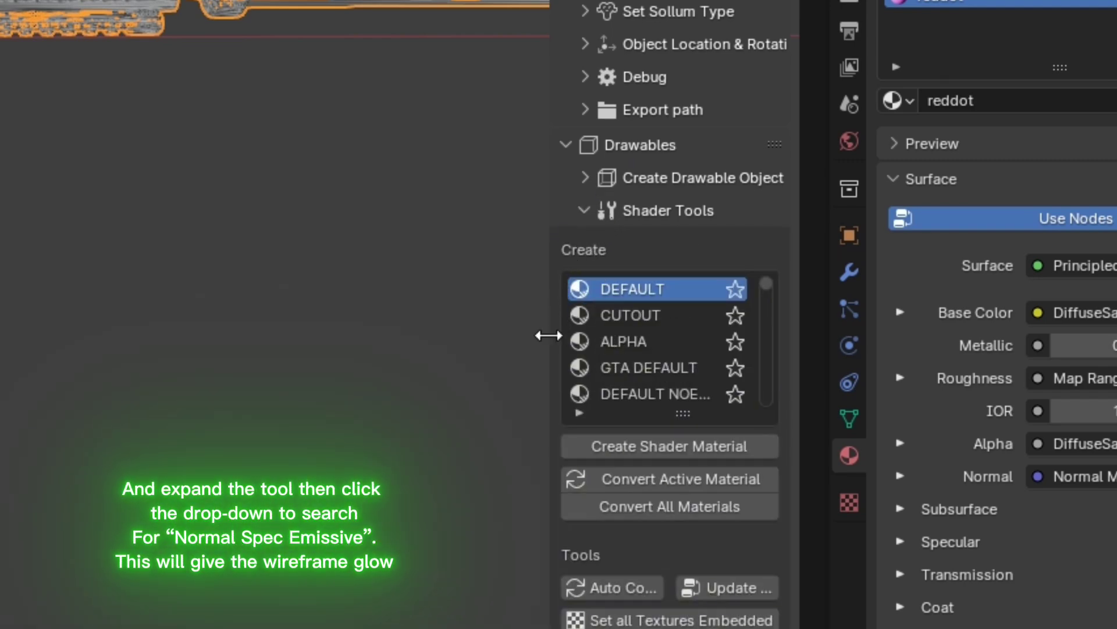
left_click_drag(536, 335, 502, 338)
scroll(496, 334, "down", 5)
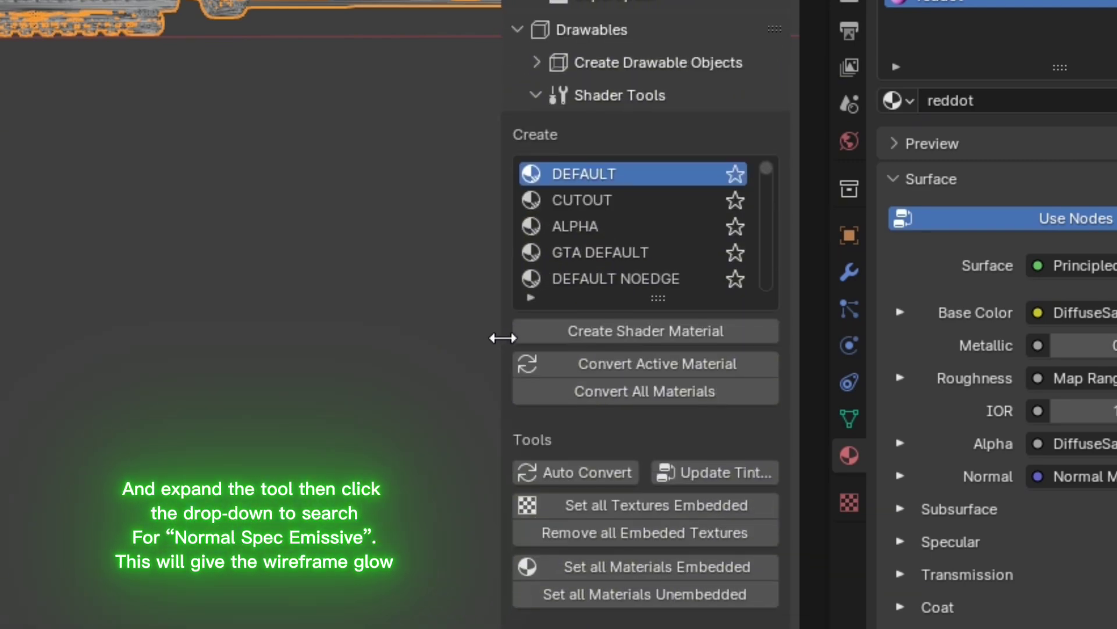
left_click(531, 297)
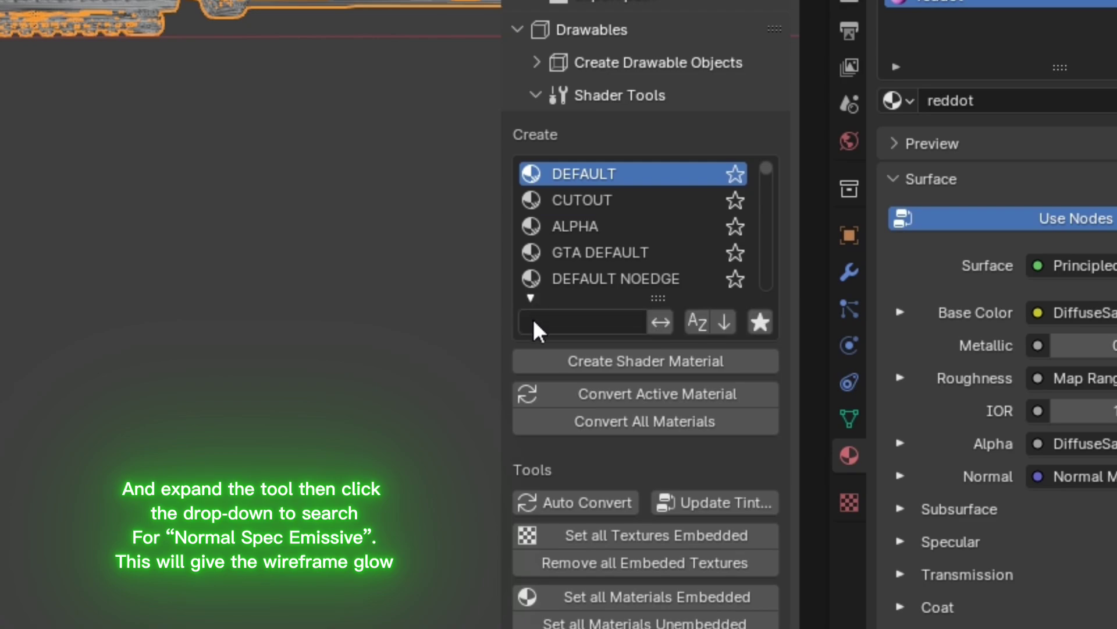
left_click(534, 319)
type("n")
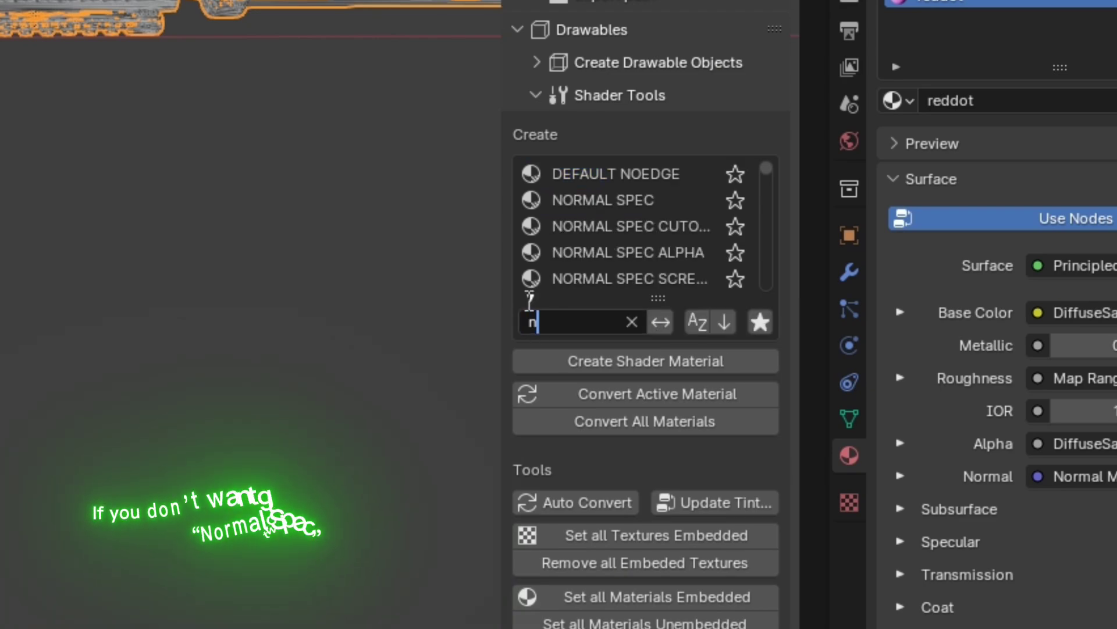
type("ormal spe")
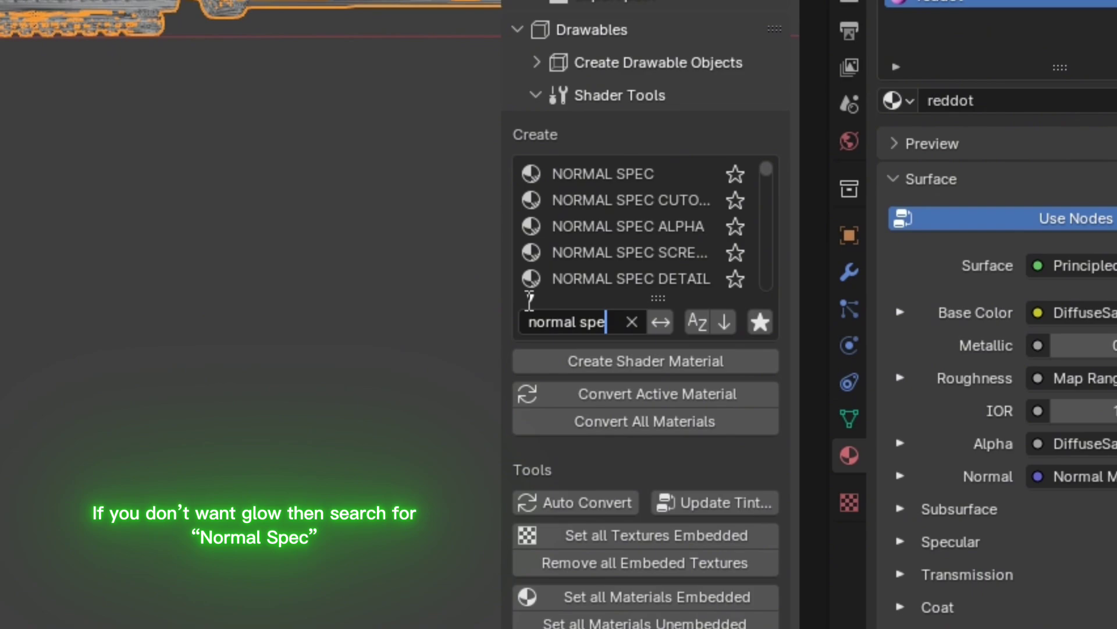
type("c em")
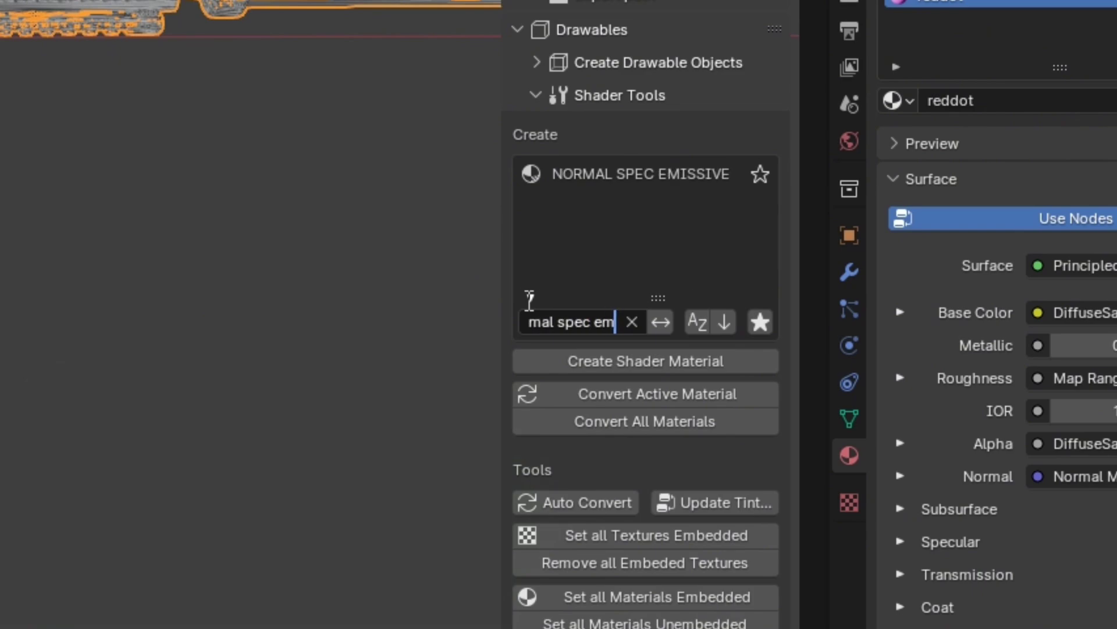
key("Return")
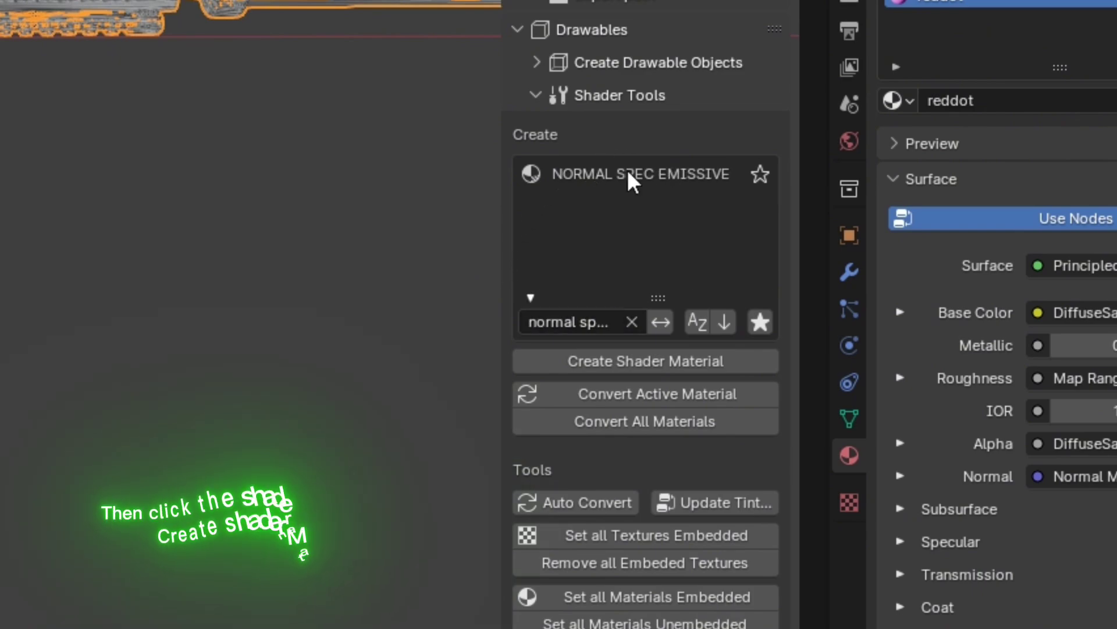
left_click(626, 173)
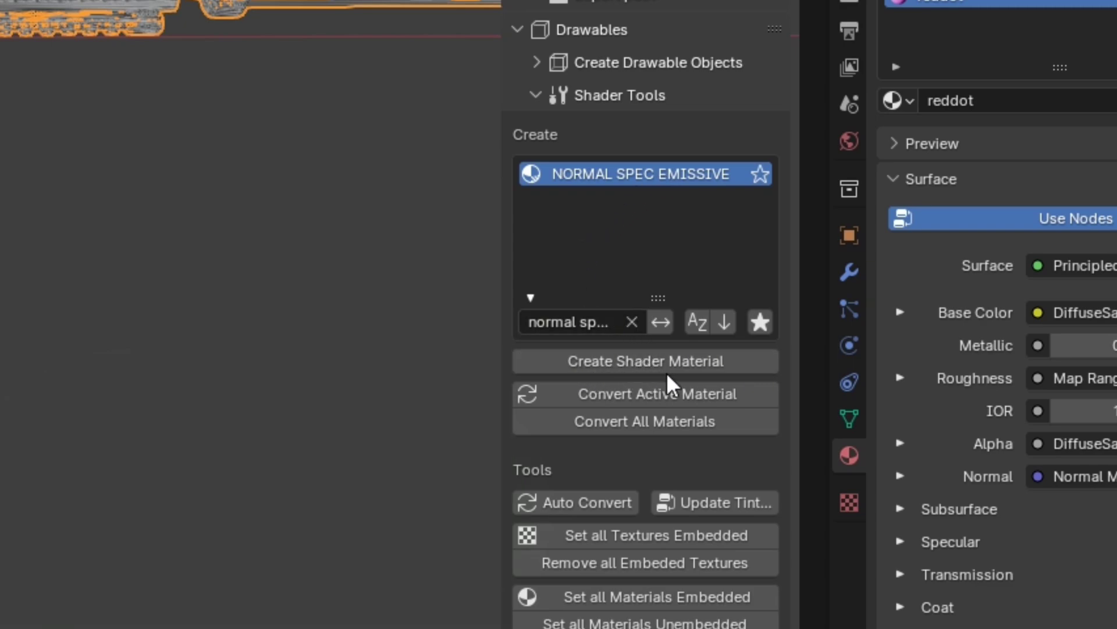
left_click(636, 361)
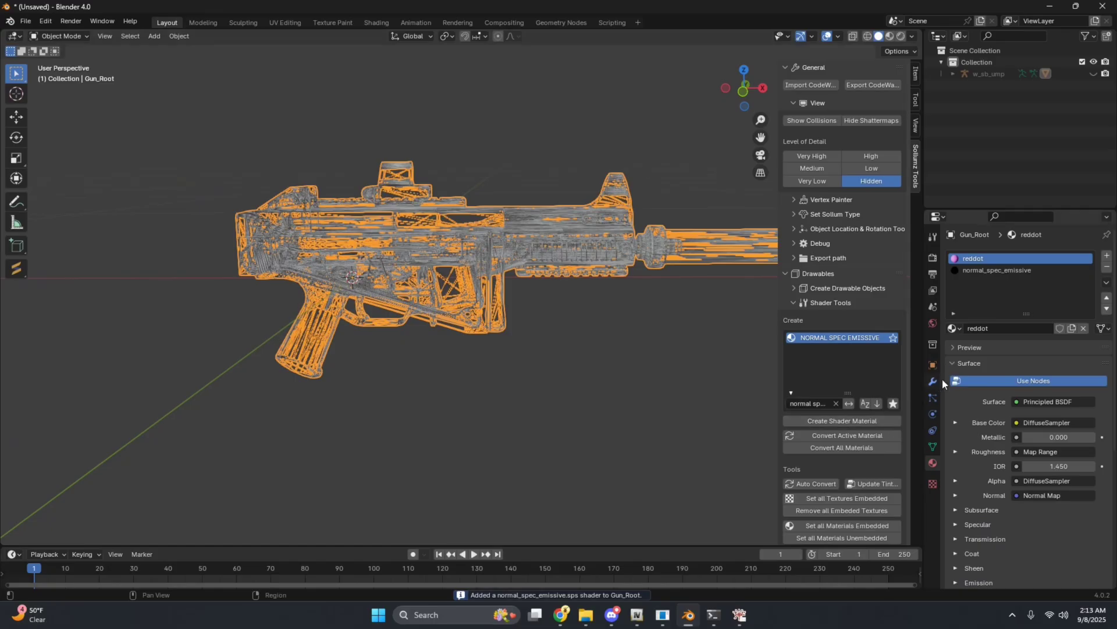
Step: Start renaming the new normal_spec_emissive material to Glow_Texture
left_click(997, 269)
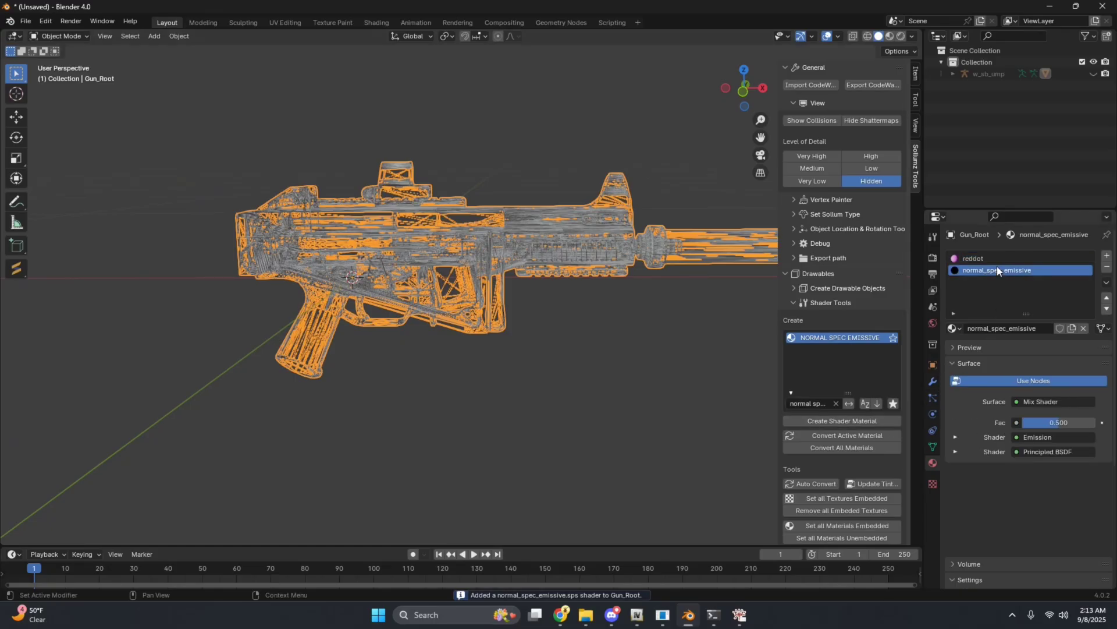
left_click(998, 328)
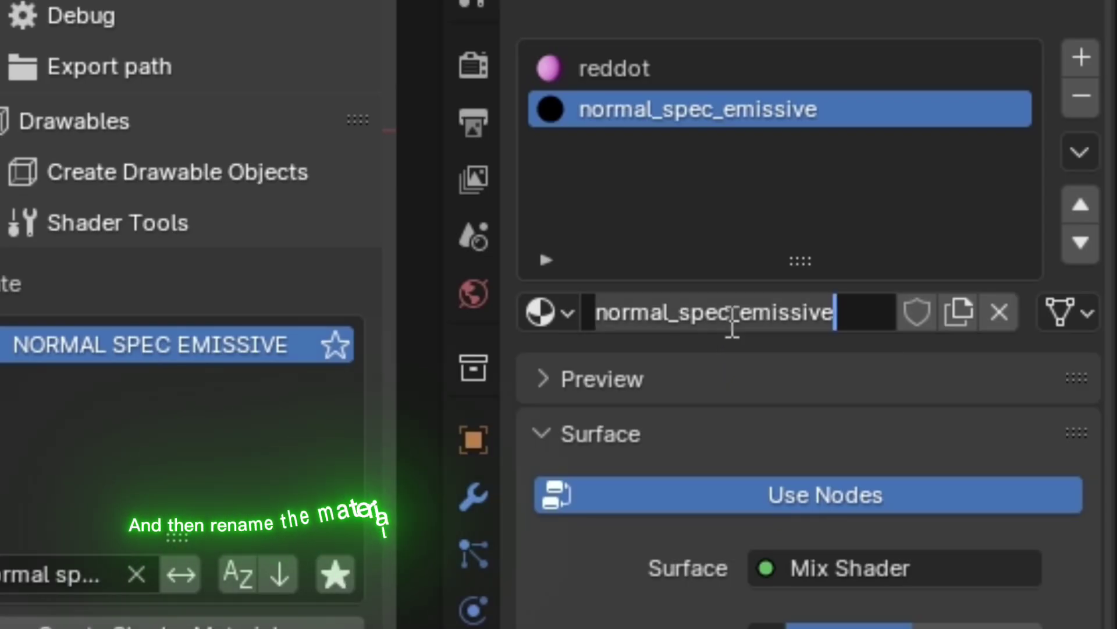
type("Gl")
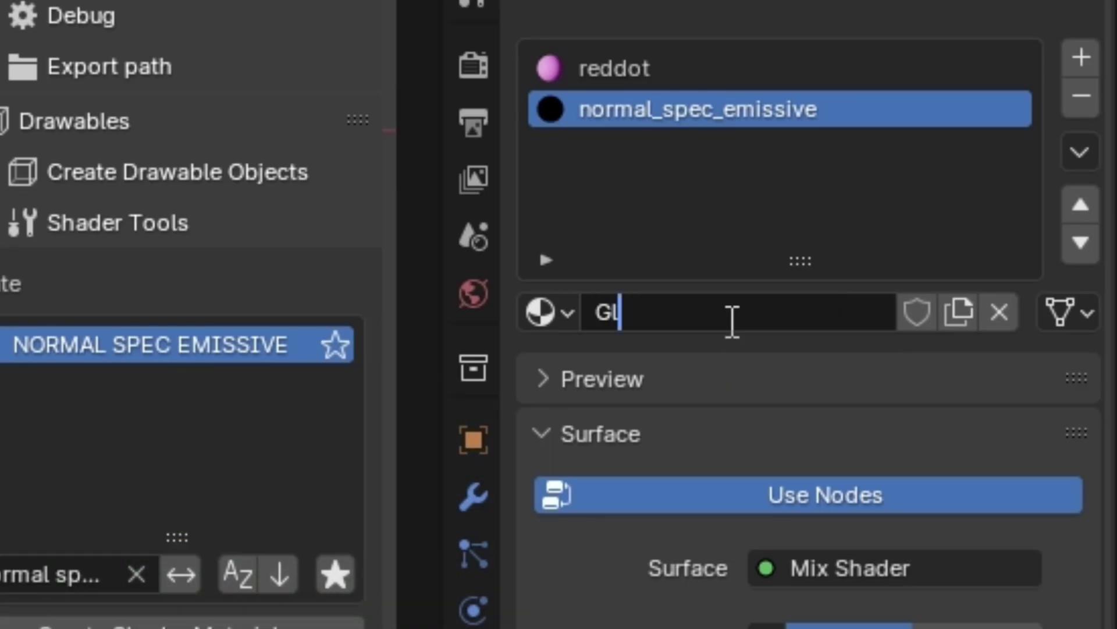
type("ow_Texture")
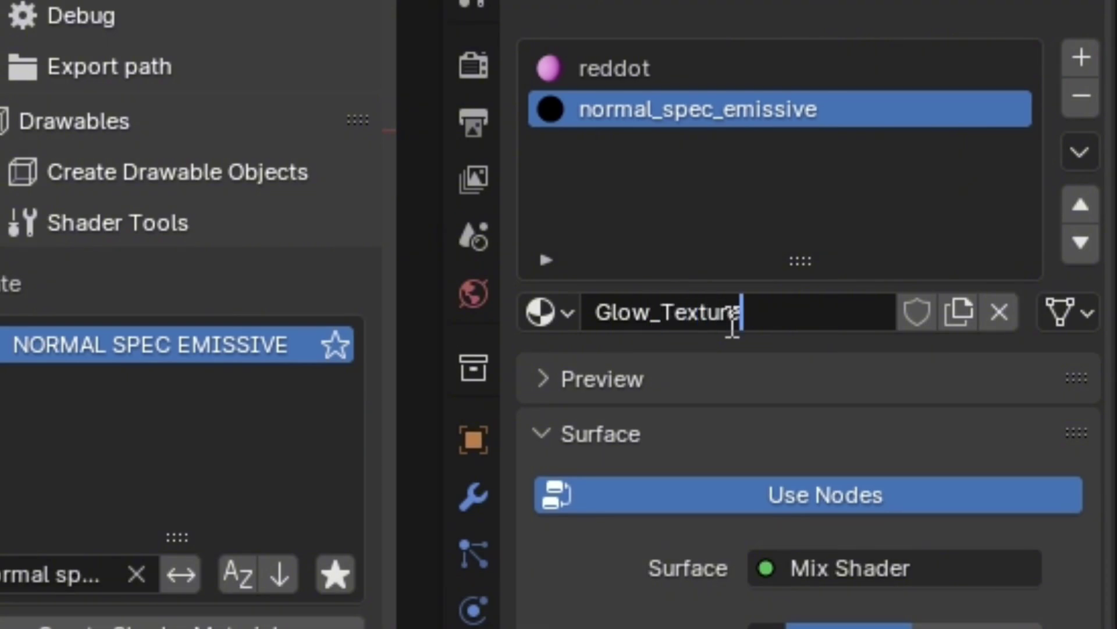
Step: Name the material Glow_Texture and reveal its Sollumz Diffuse, Bump and Spec texture slots
key("Return")
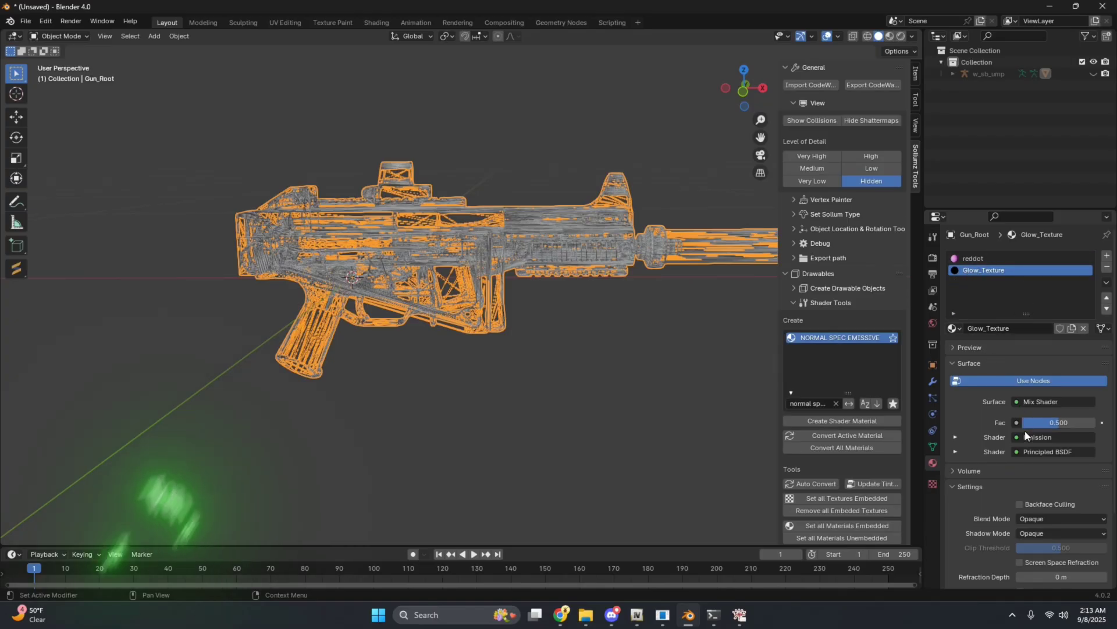
scroll(1021, 443, "down", 4)
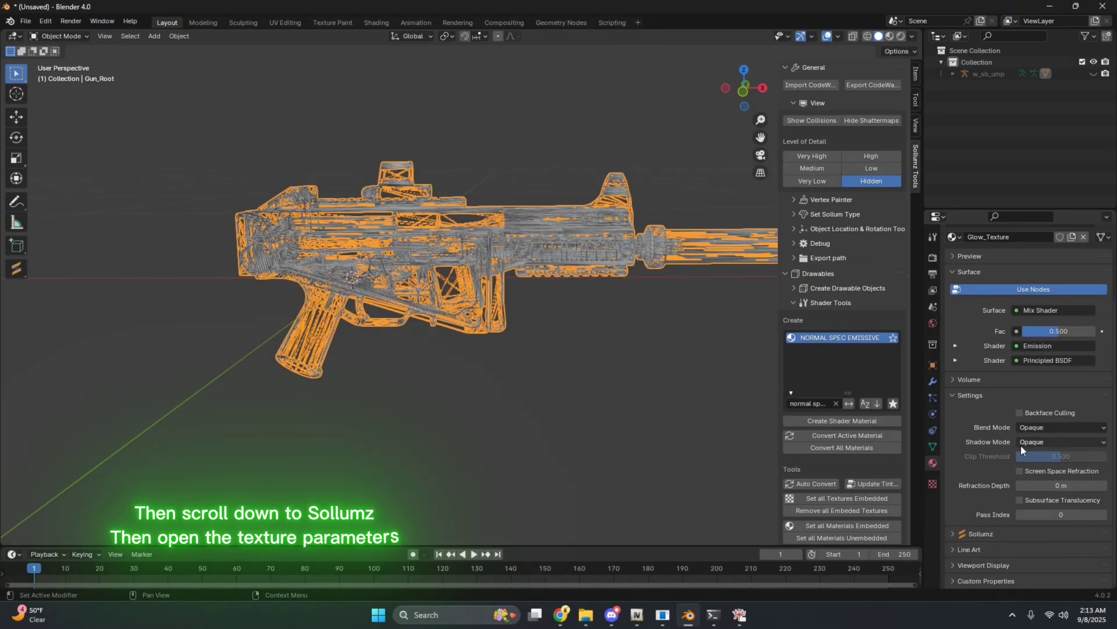
left_click(962, 533)
scroll(978, 533, "down", 4)
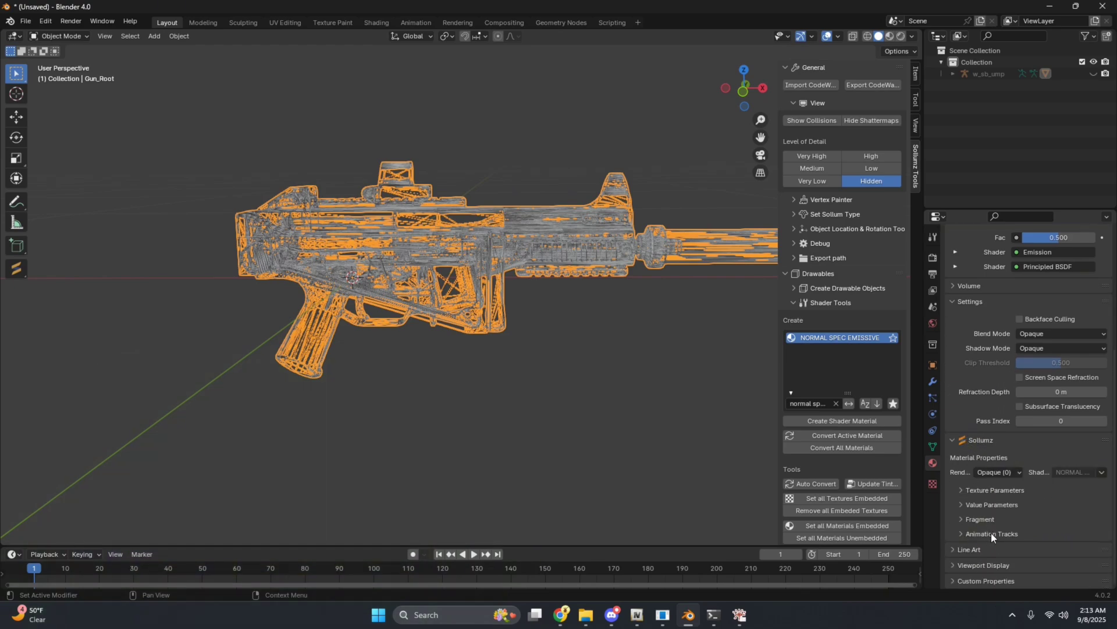
left_click(970, 493)
scroll(998, 498, "down", 4)
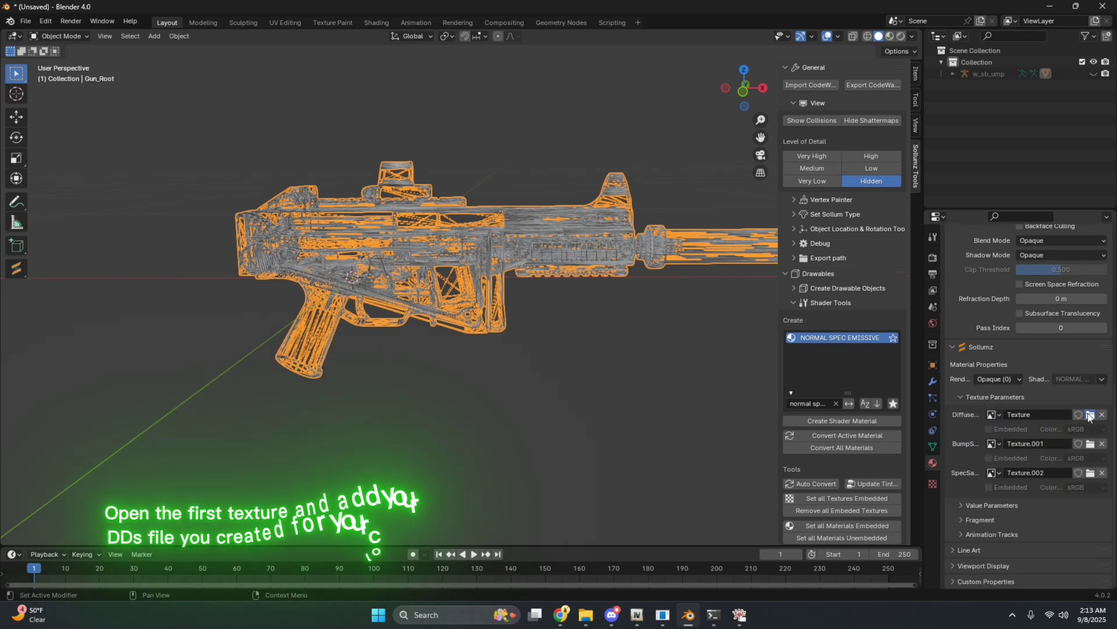
Step: Load Green_Texture.dds from xml to codewalker\.texture\dds into the Diffuse texture slot
left_click(1091, 414)
scroll(397, 323, "down", 4)
scroll(400, 393, "down", 3)
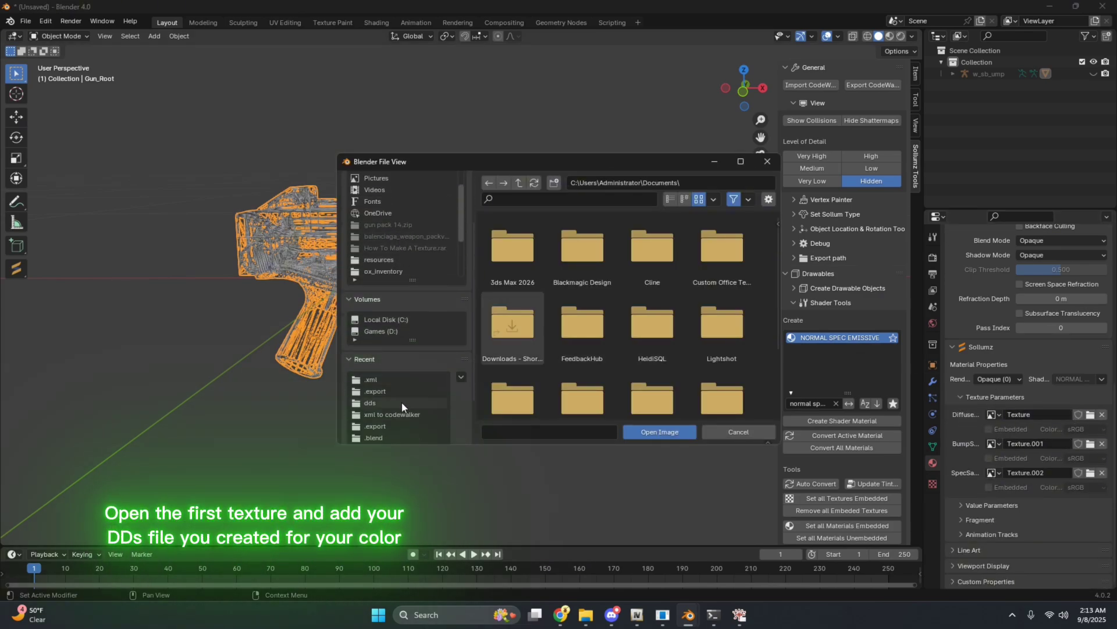
left_click(401, 413)
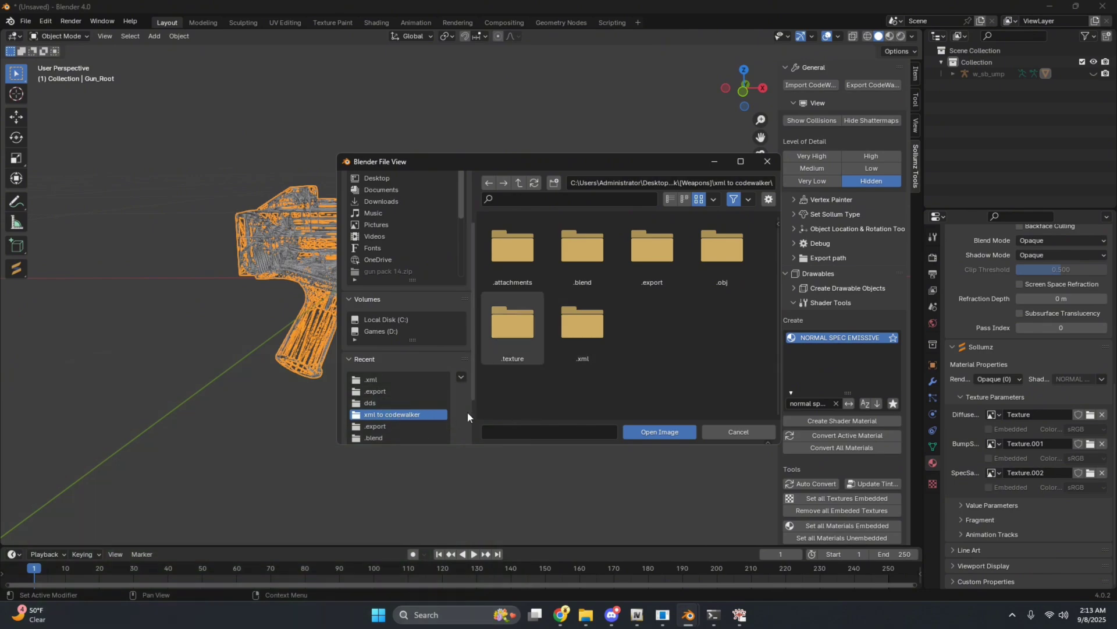
double_click(517, 322)
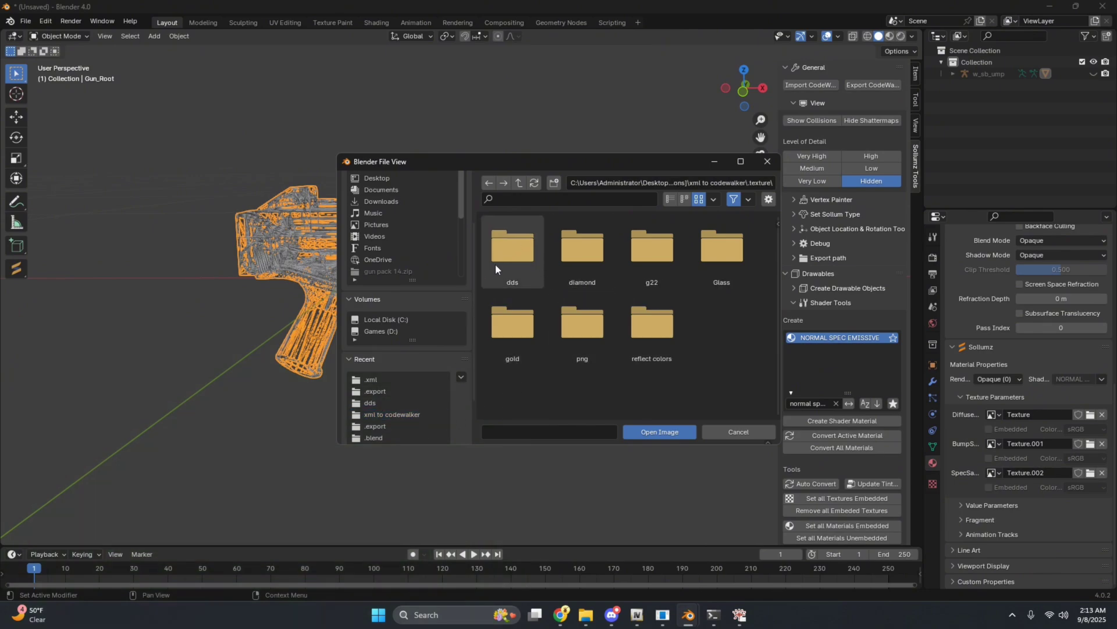
double_click(518, 246)
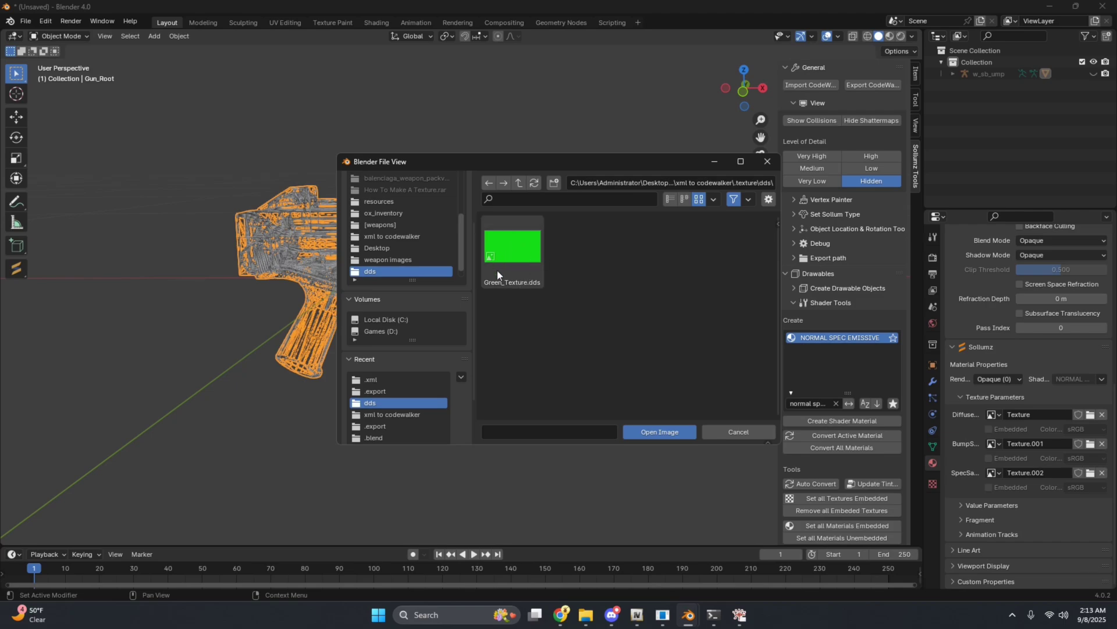
left_click(529, 258)
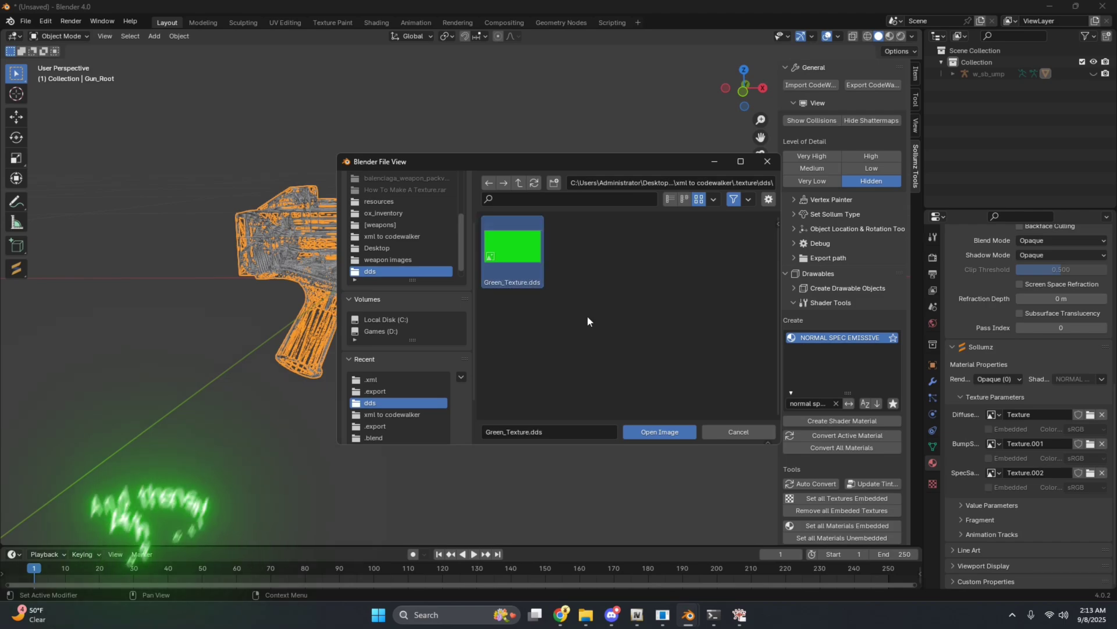
left_click(659, 431)
left_click(890, 36)
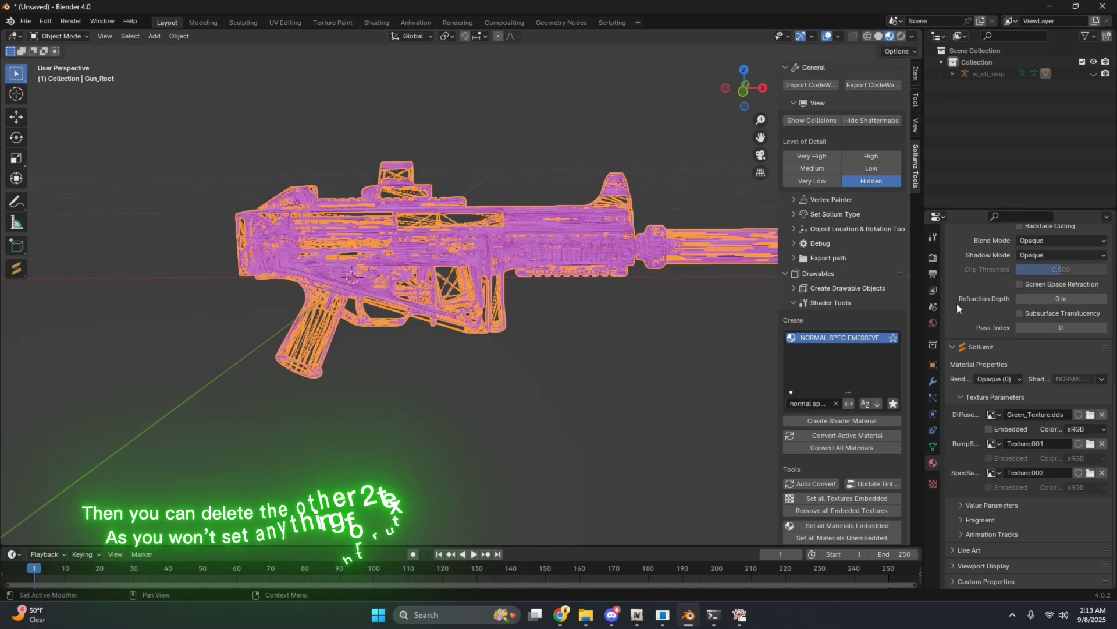
Step: Clear the Bump and Spec texture slots, leaving only the Green_Texture.dds diffuse
left_click(1103, 444)
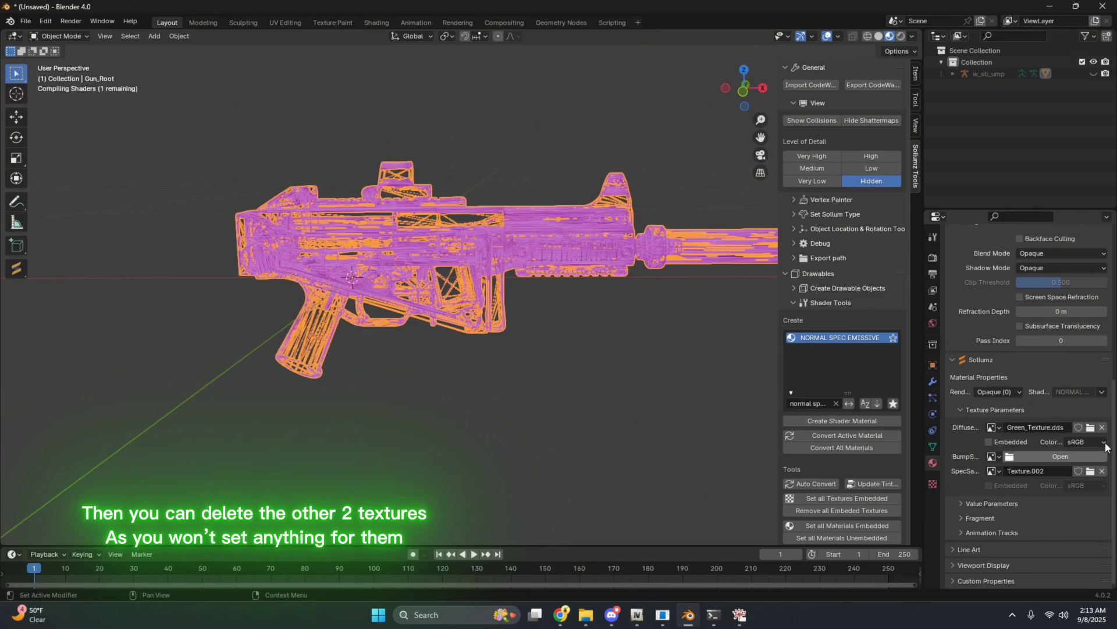
left_click(1101, 472)
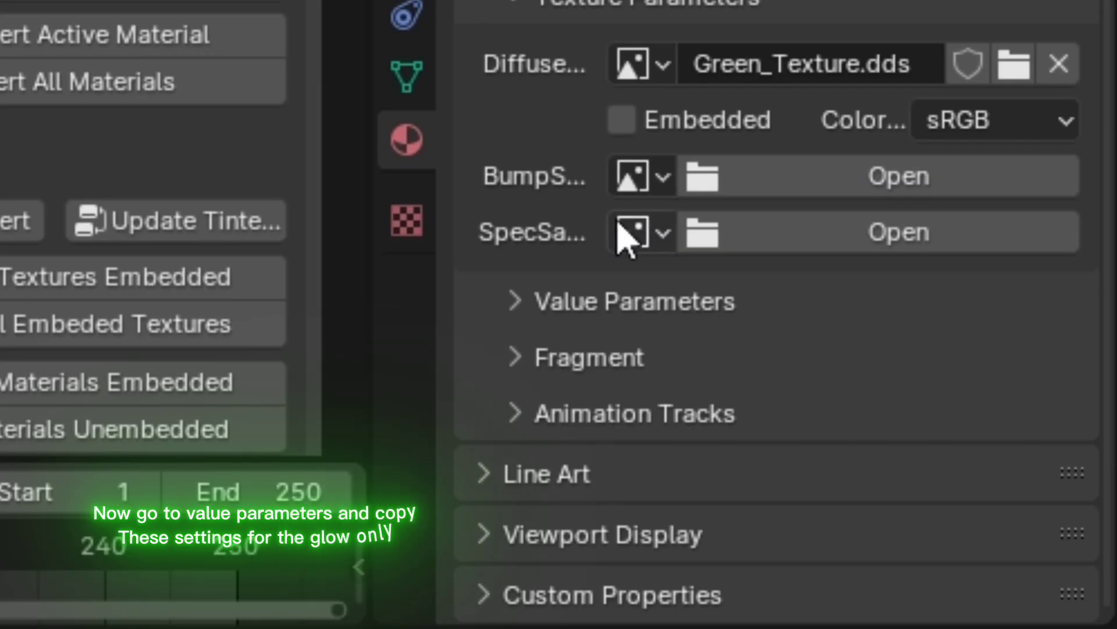
Step: Set bumpiness 0.40, specularFalloffMult 250.00 and specularFresnel 0.48 under Value Parameters
left_click(634, 302)
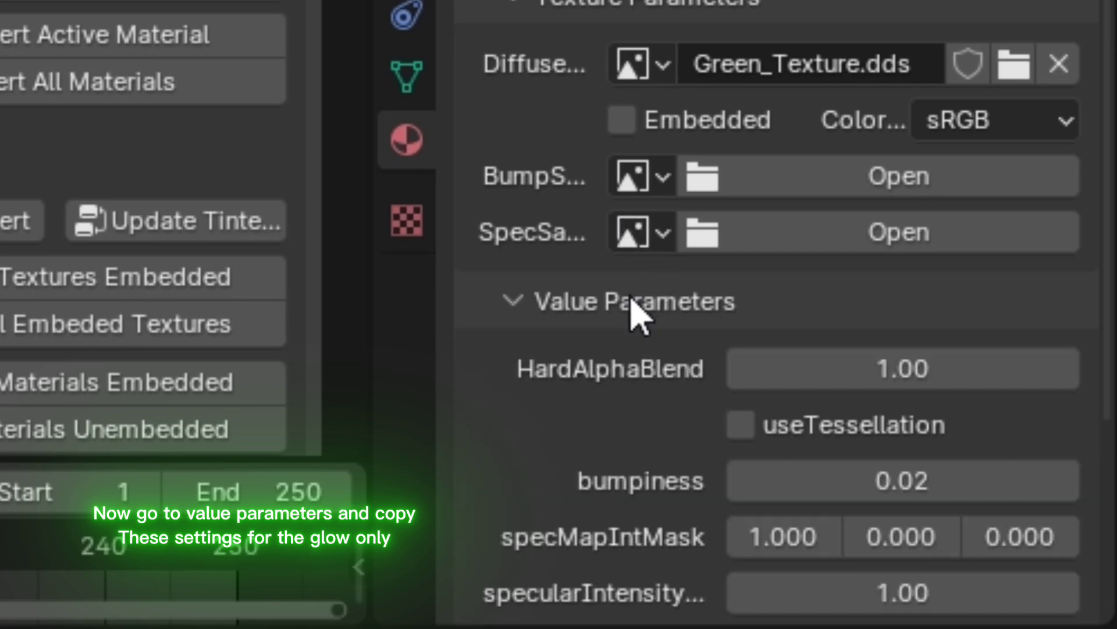
scroll(791, 348, "down", 3)
scroll(797, 361, "down", 3)
left_click(899, 296)
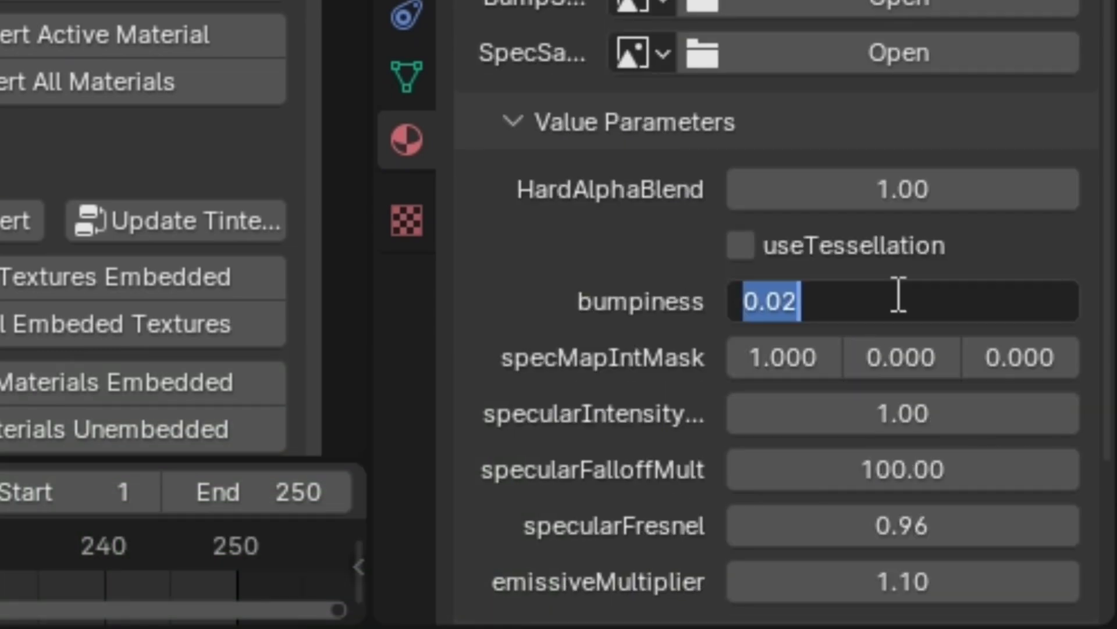
type("0.40")
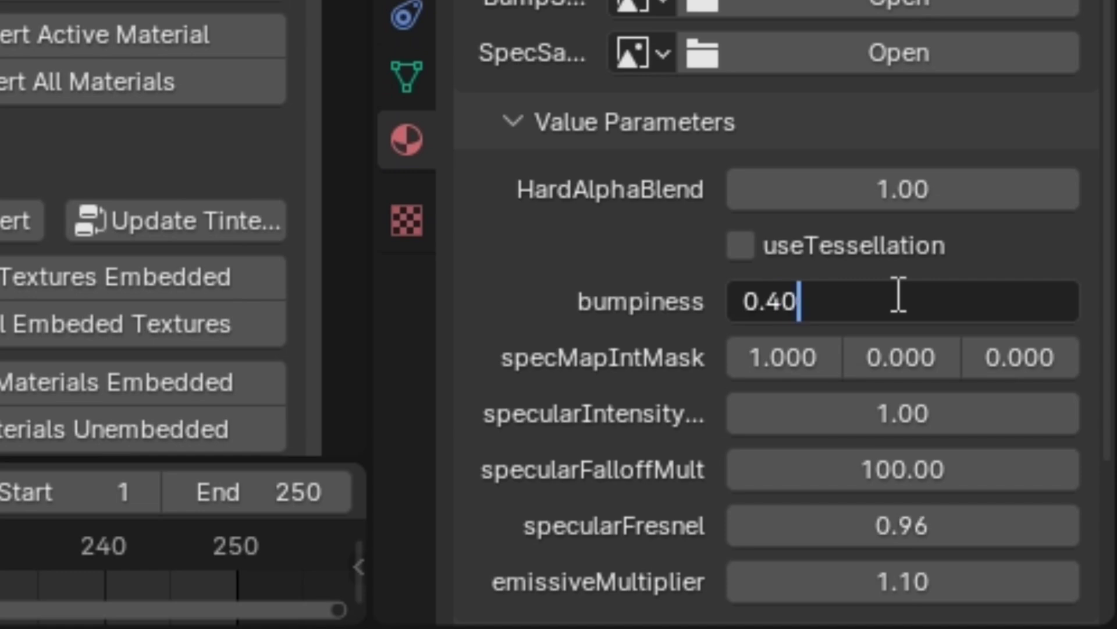
key("Return")
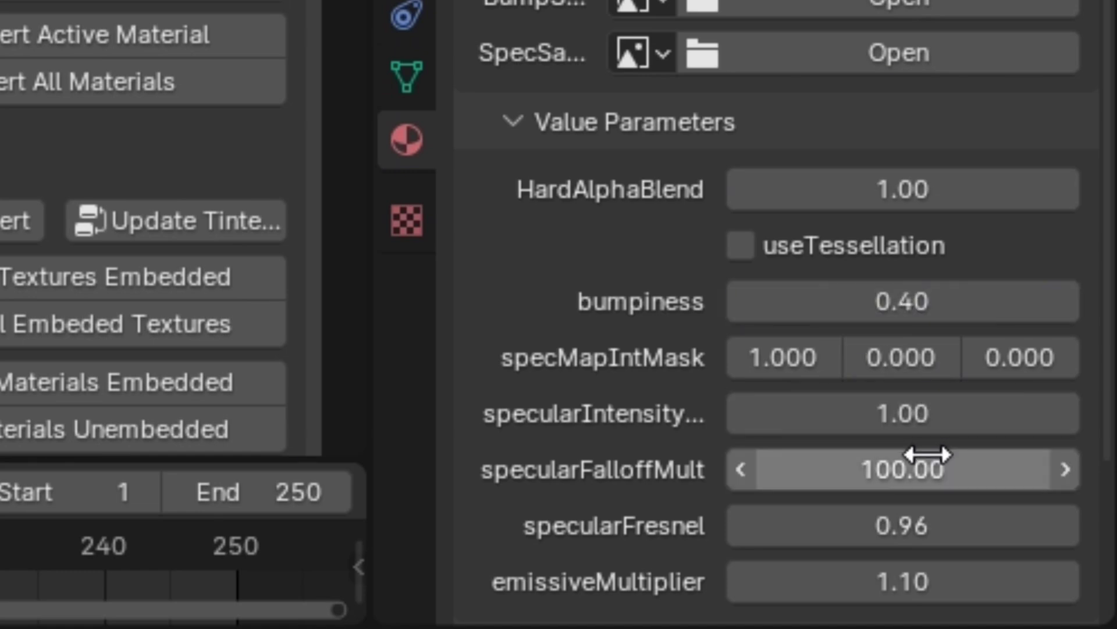
left_click(928, 458)
type("250")
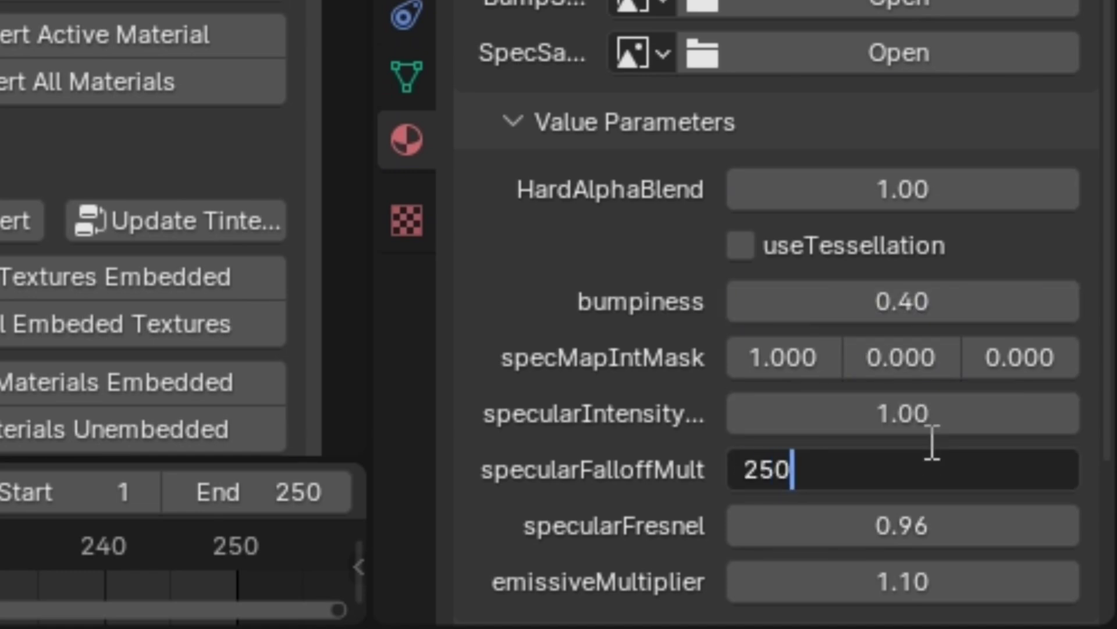
type(".00")
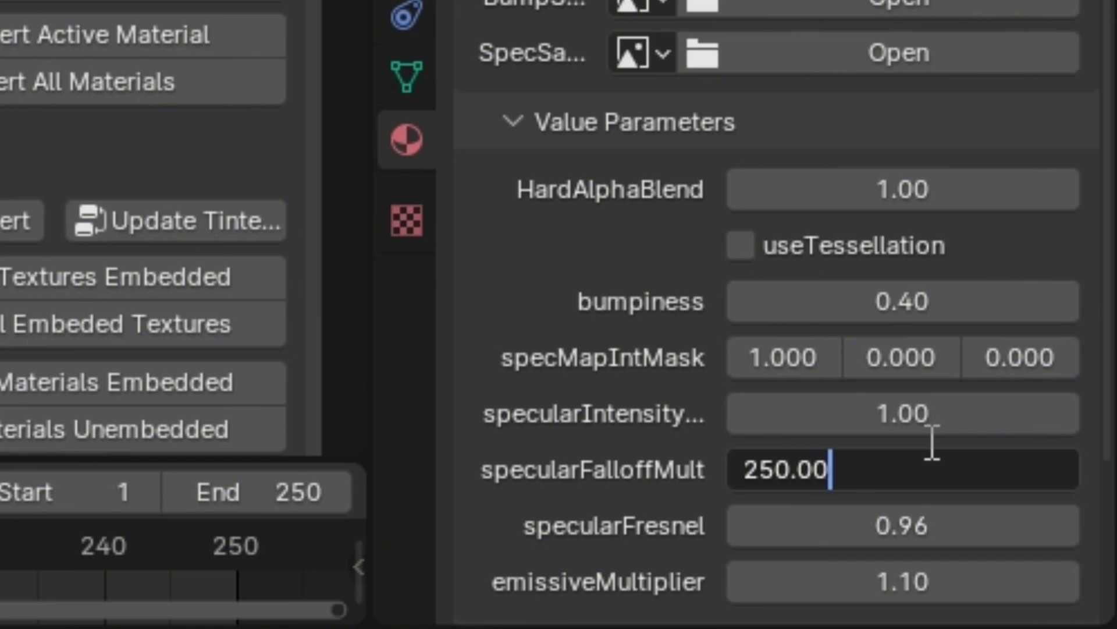
key("Return")
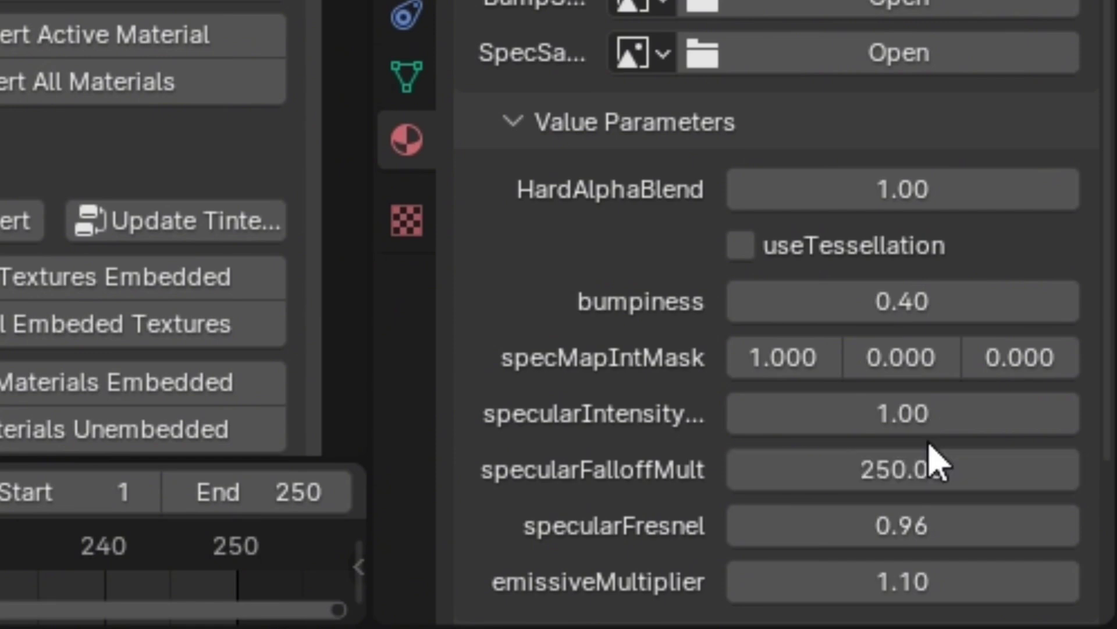
left_click(943, 509)
type("0")
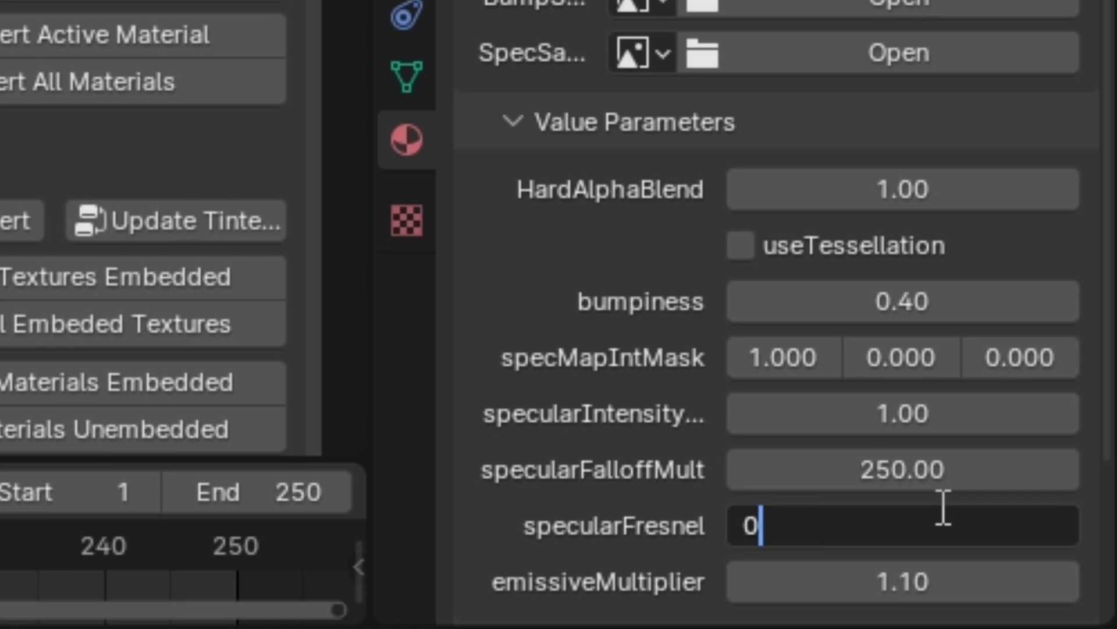
type(".48")
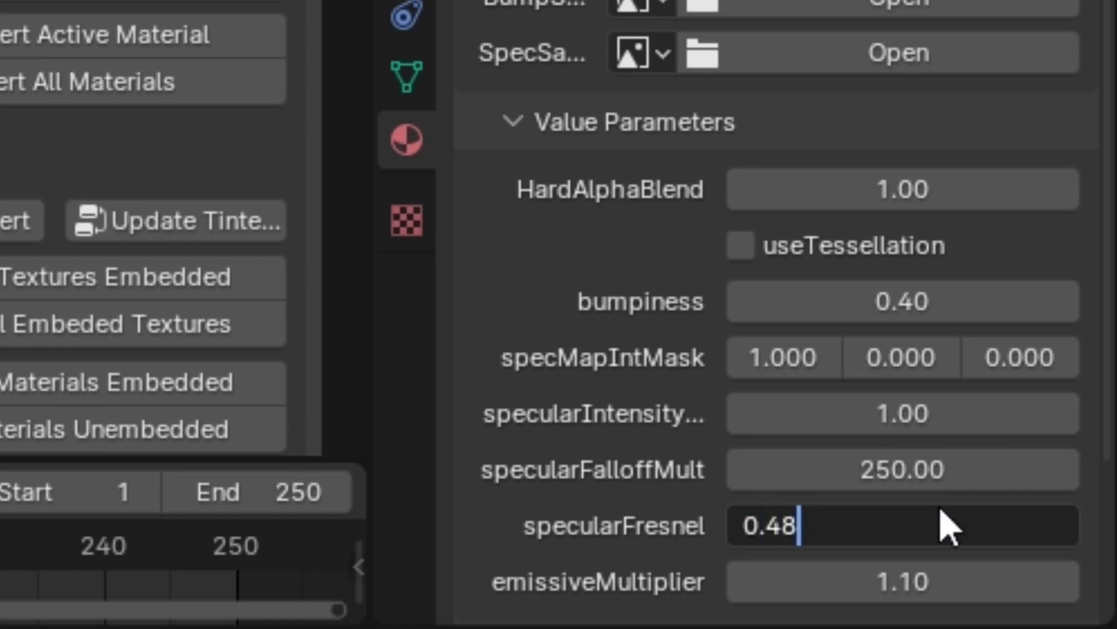
key("Return")
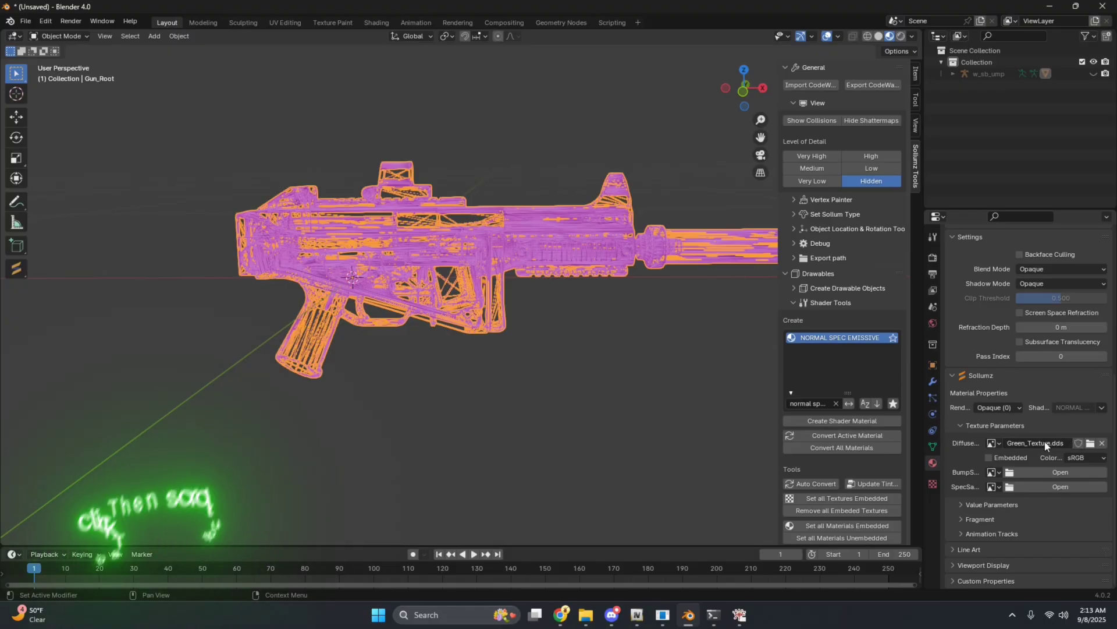
Step: Assign Glow_Texture to every face of the gun mesh in Edit Mode, turning it green
scroll(1018, 259, "up", 15)
scroll(1036, 308, "up", 3)
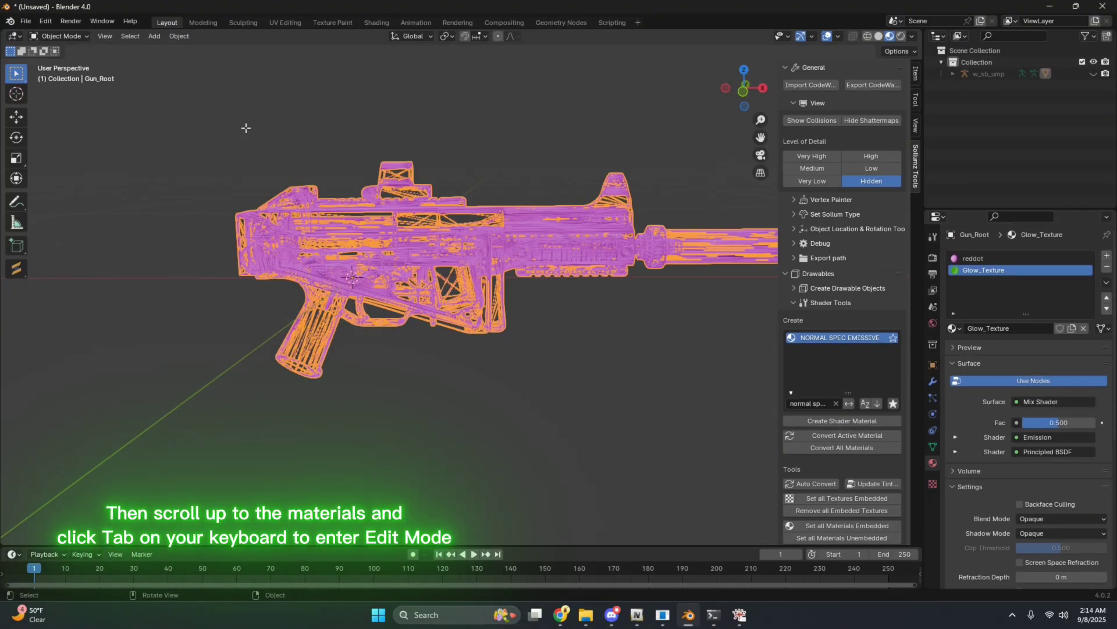
key("Tab")
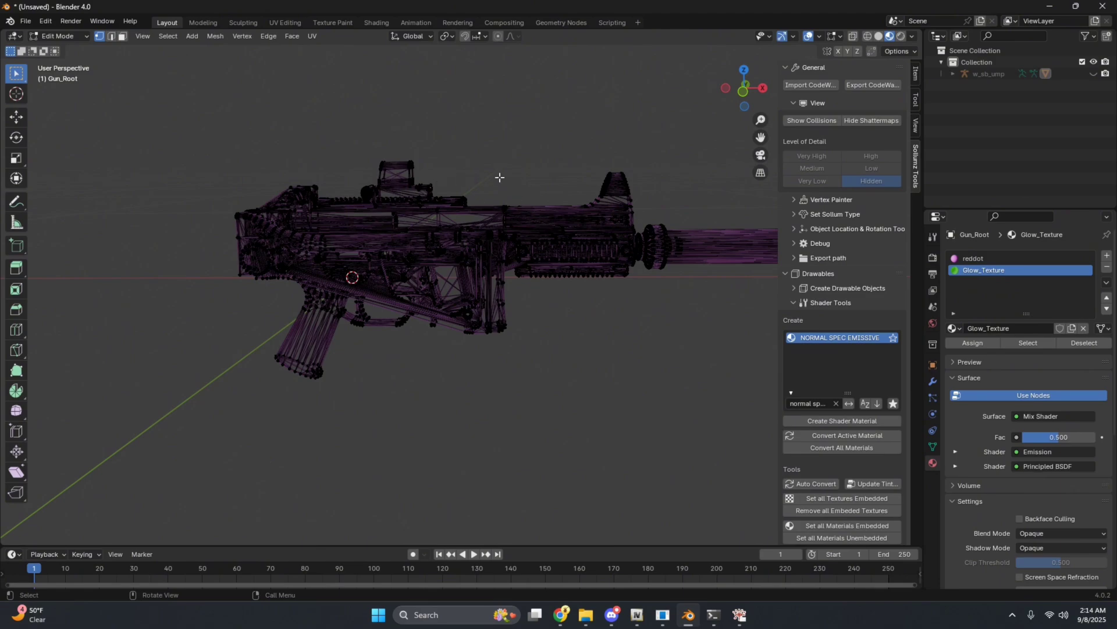
key("a")
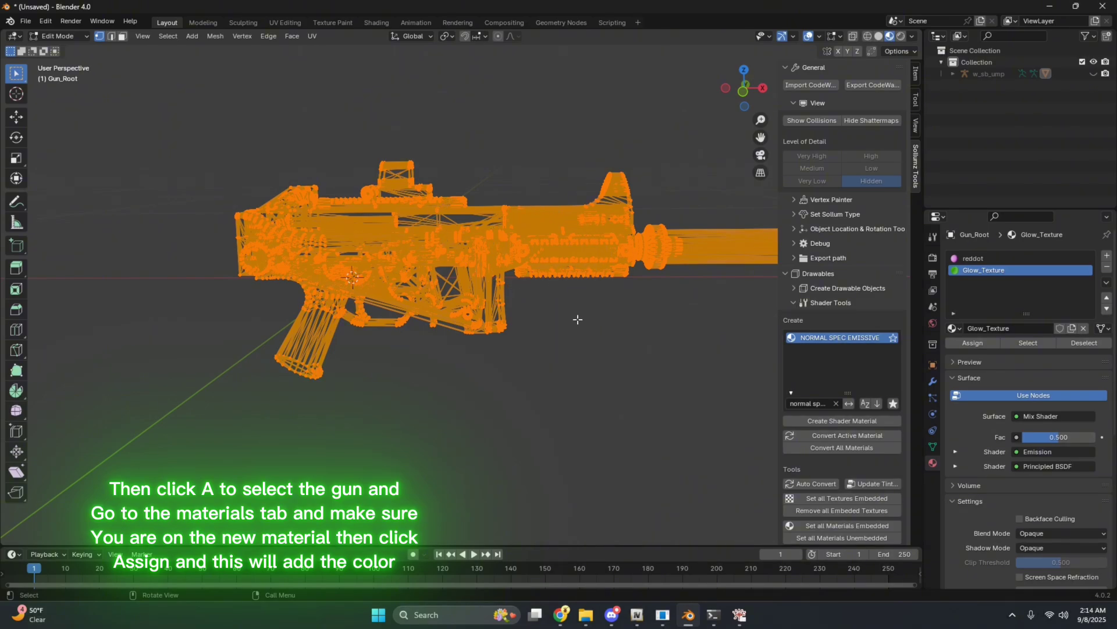
left_click(973, 343)
key("Tab")
middle_click_drag(588, 317, 846, 218)
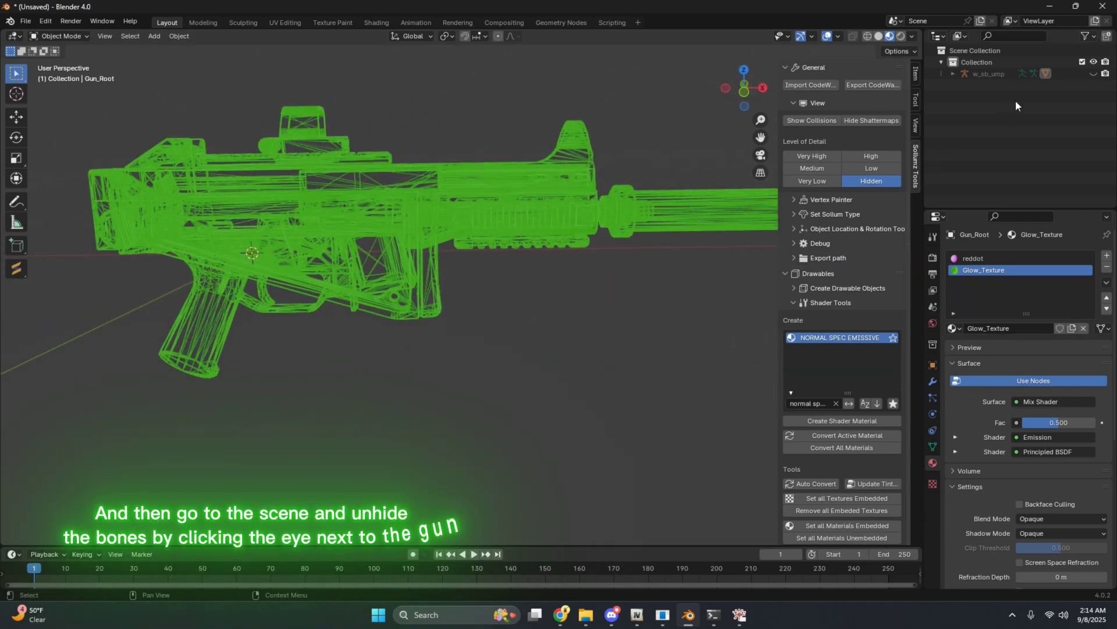
Step: Unhide the w_sb_ump bones, select everything and export as CodeWalker XML to .export
left_click(1092, 74)
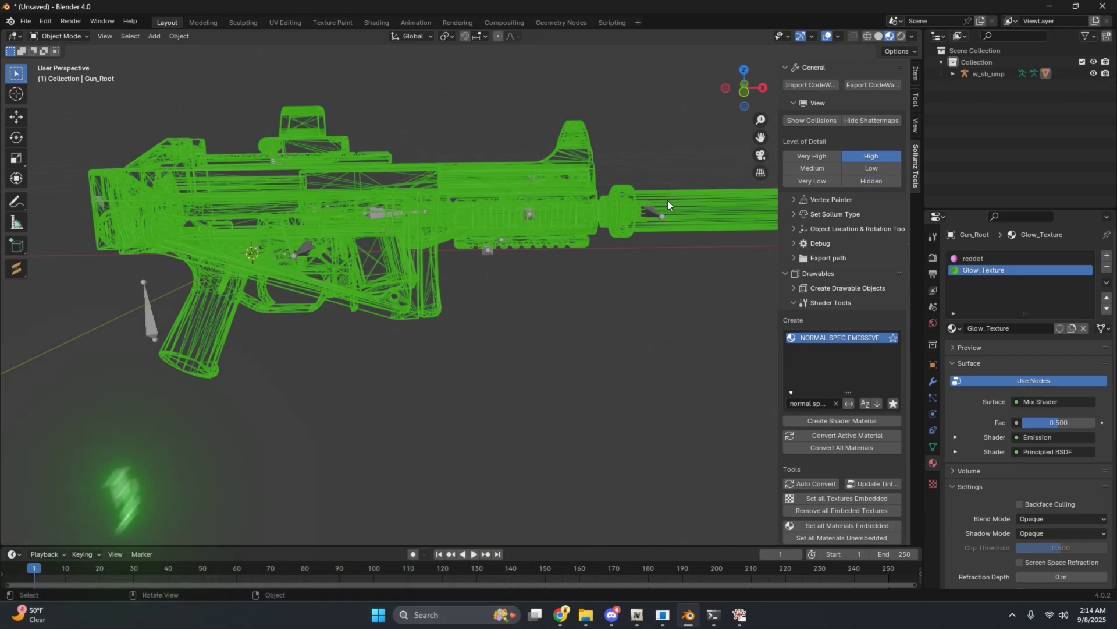
key("a")
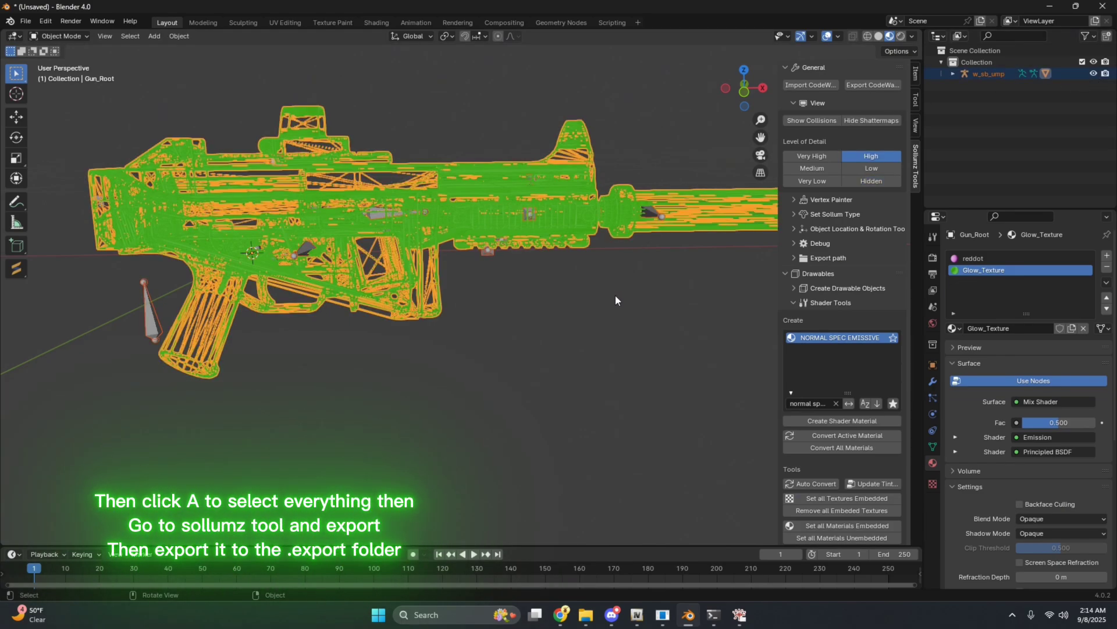
left_click(873, 85)
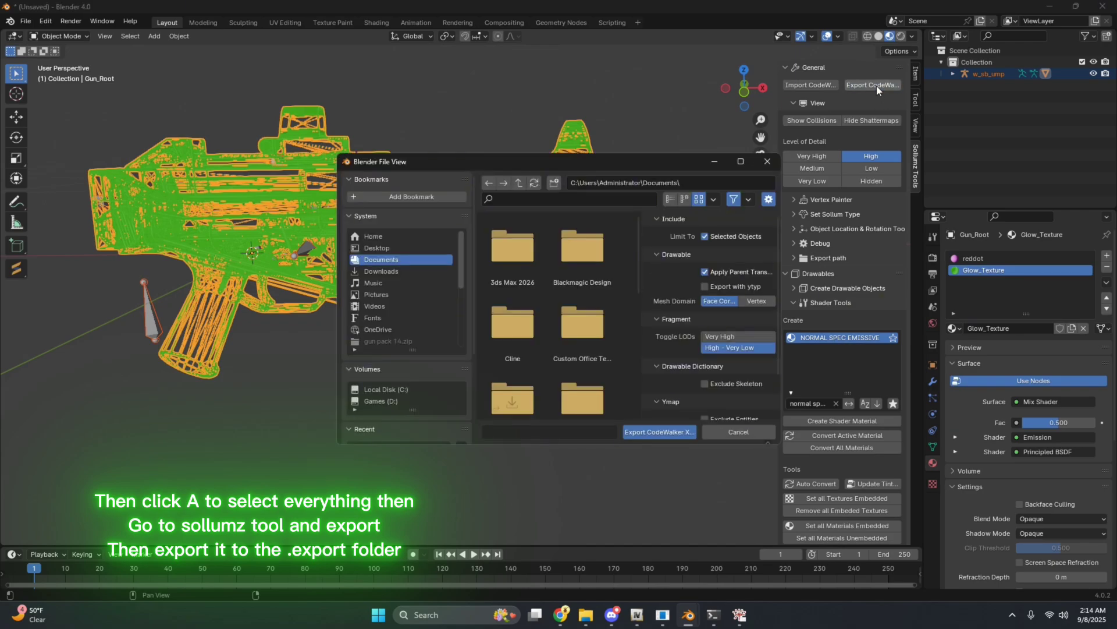
scroll(421, 342, "down", 3)
left_click(408, 404)
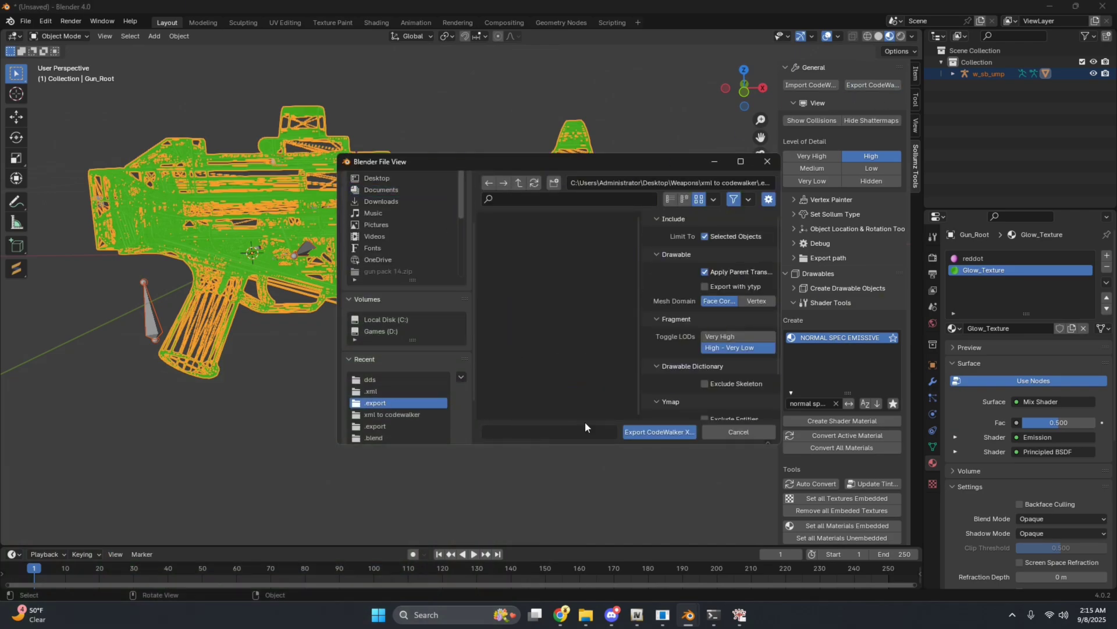
left_click(647, 429)
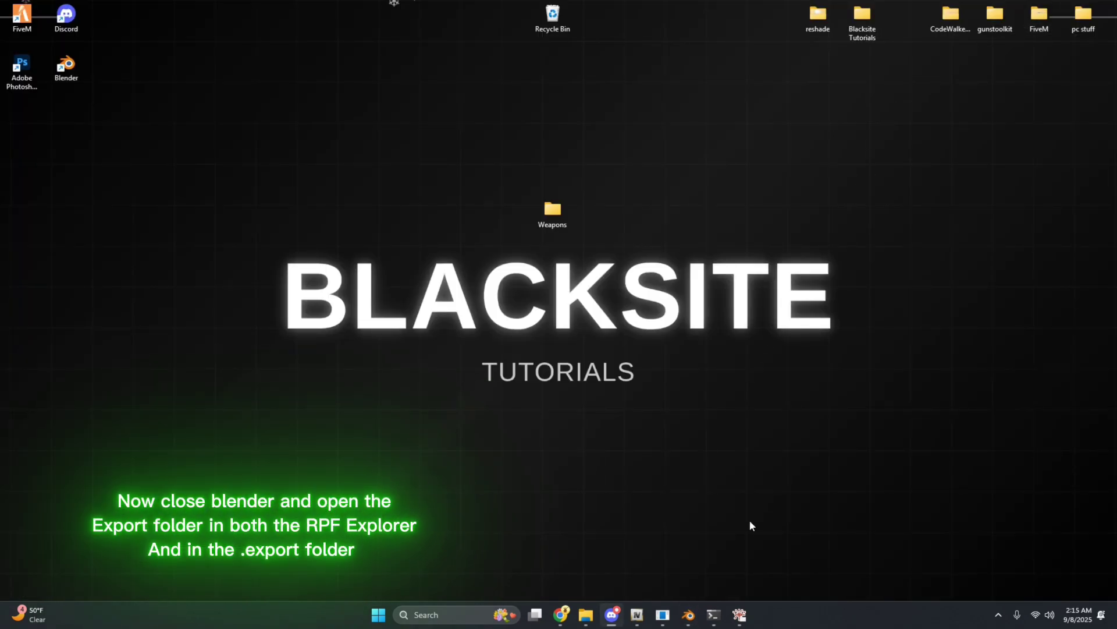
Step: Open the .export folder in CodeWalker RPF Explorer
left_click(739, 615)
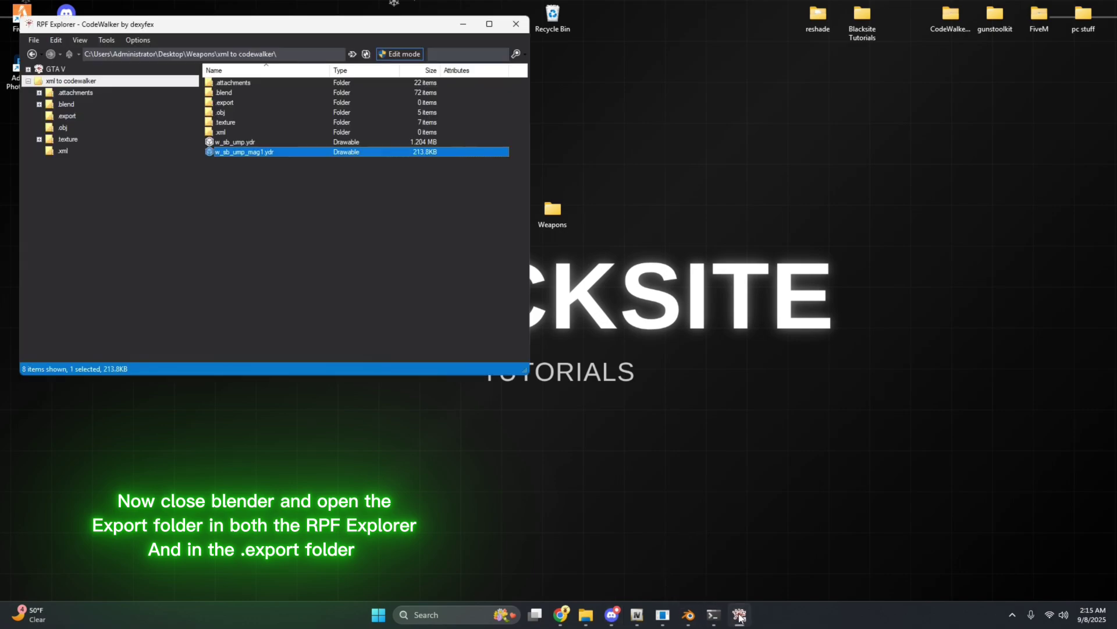
left_click(303, 103)
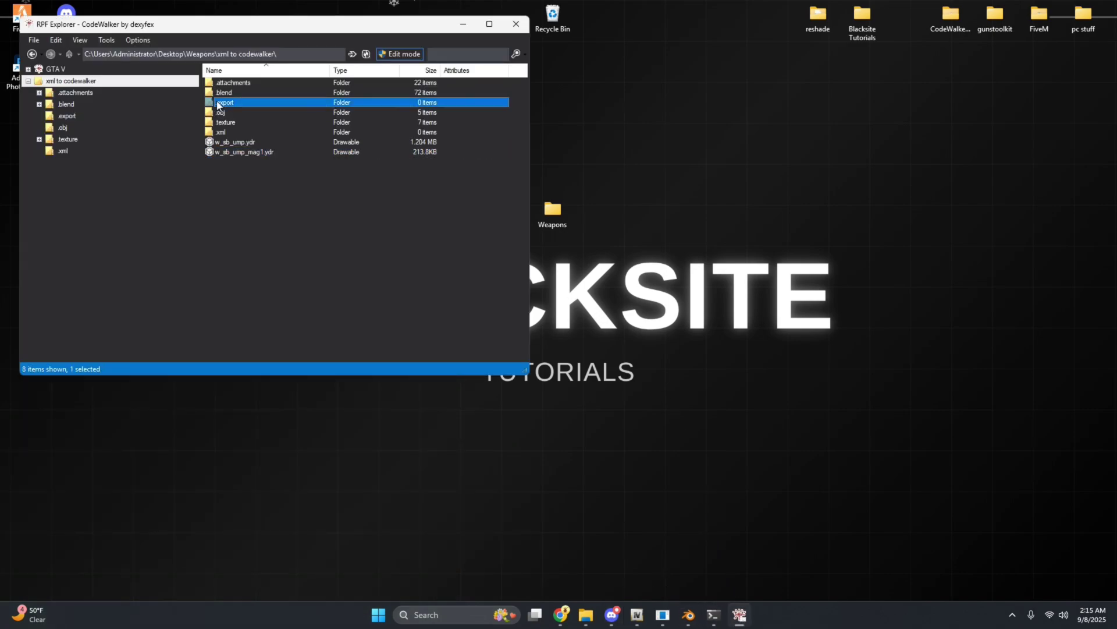
double_click(218, 102)
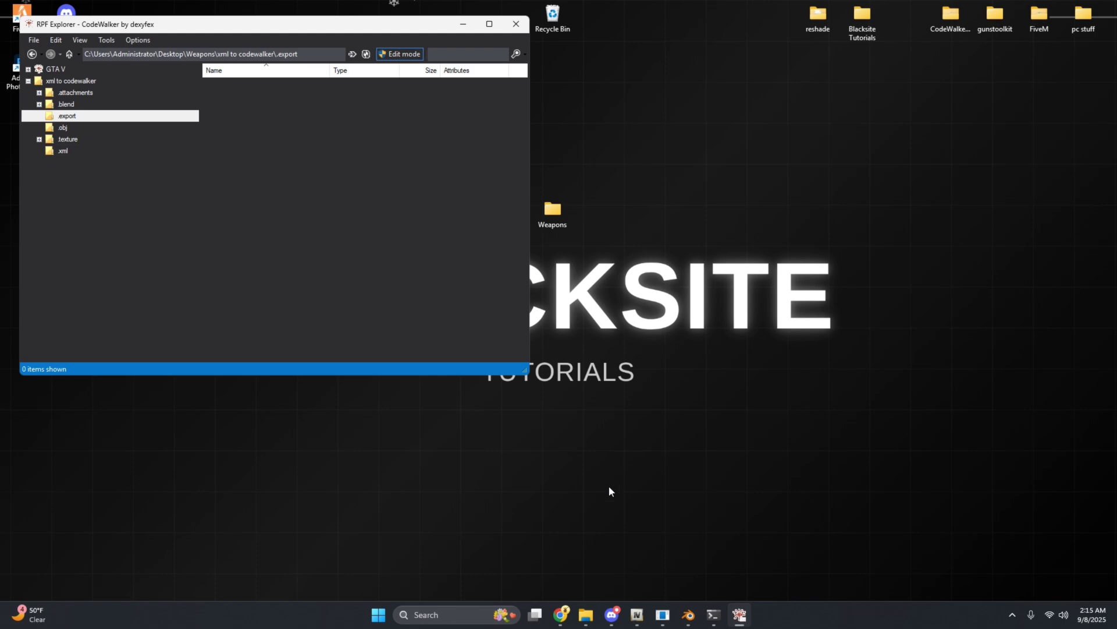
Step: Drag w_sb_ump.ydr.xml from File Explorer's .export folder into RPF Explorer to produce w_sb_ump.ydr
left_click(586, 614)
left_click(612, 575)
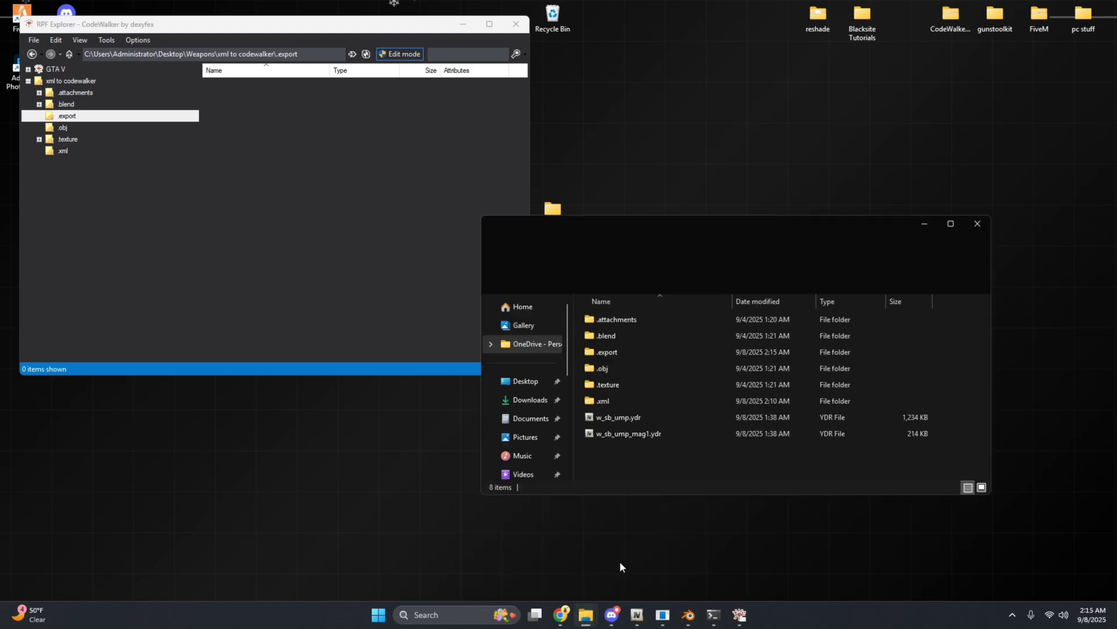
left_click(632, 352)
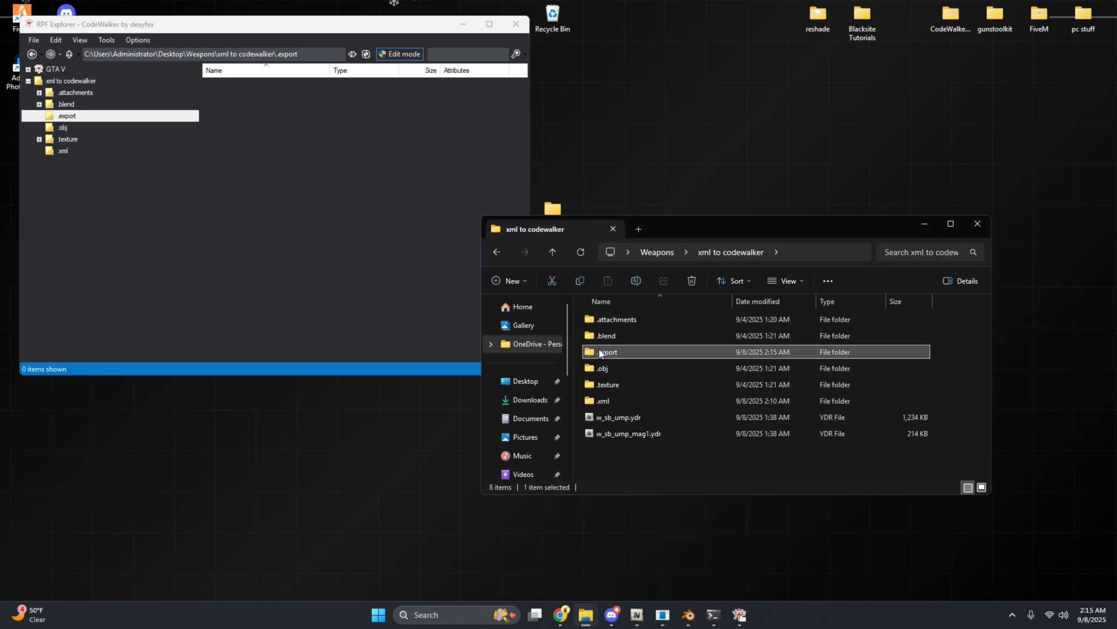
double_click(621, 351)
left_click(634, 336)
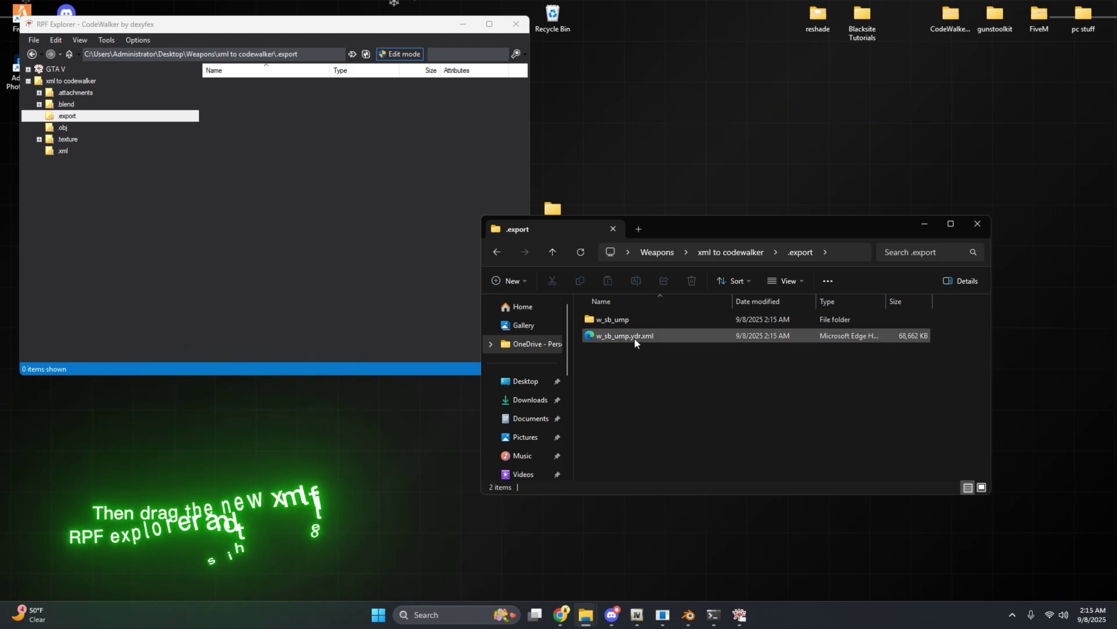
left_click_drag(623, 344, 395, 261)
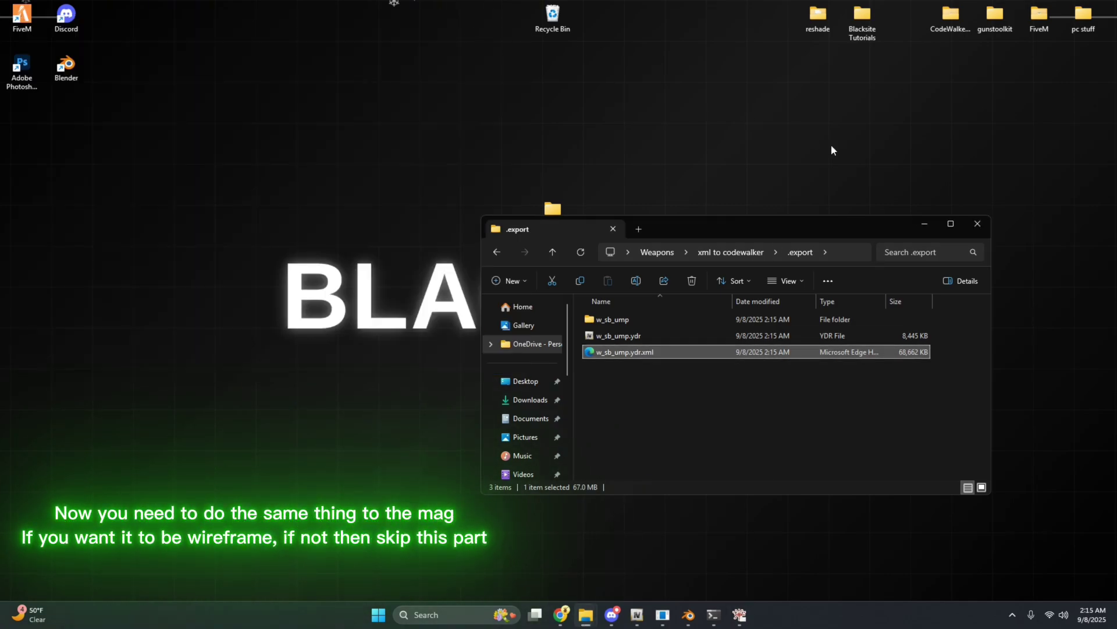
Step: Back in Blender, delete the default camera, cube and light
left_click(917, 227)
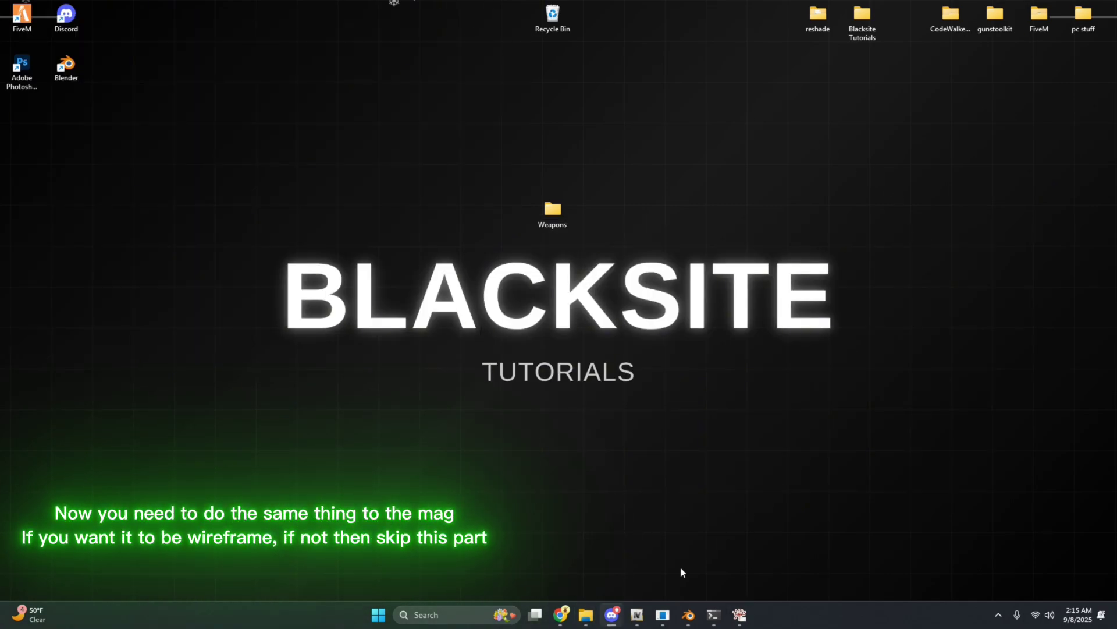
left_click(689, 615)
left_click(723, 271)
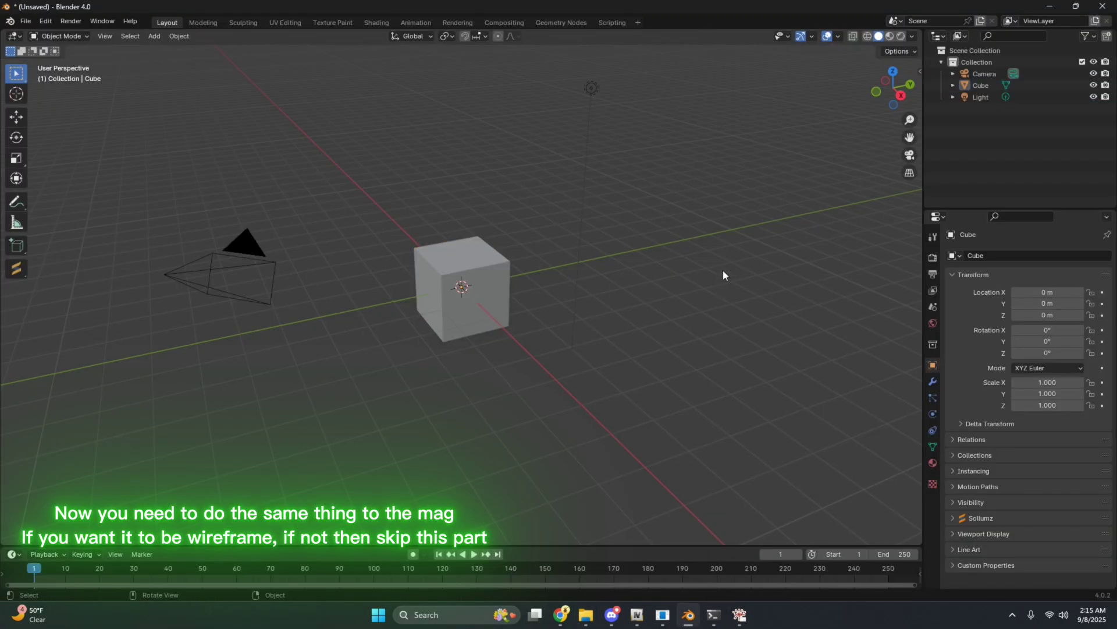
key("a")
key("Delete")
Step: Give the imported w_sb_ump_mag1 magazine a 0.001 m Wireframe modifier
left_click(920, 70)
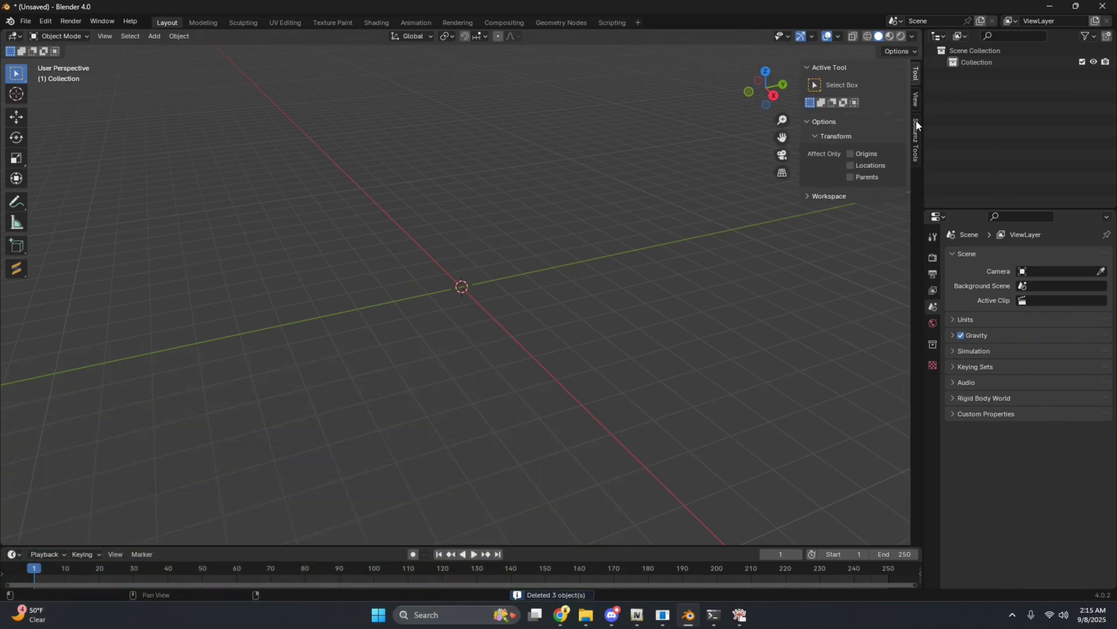
left_click(916, 131)
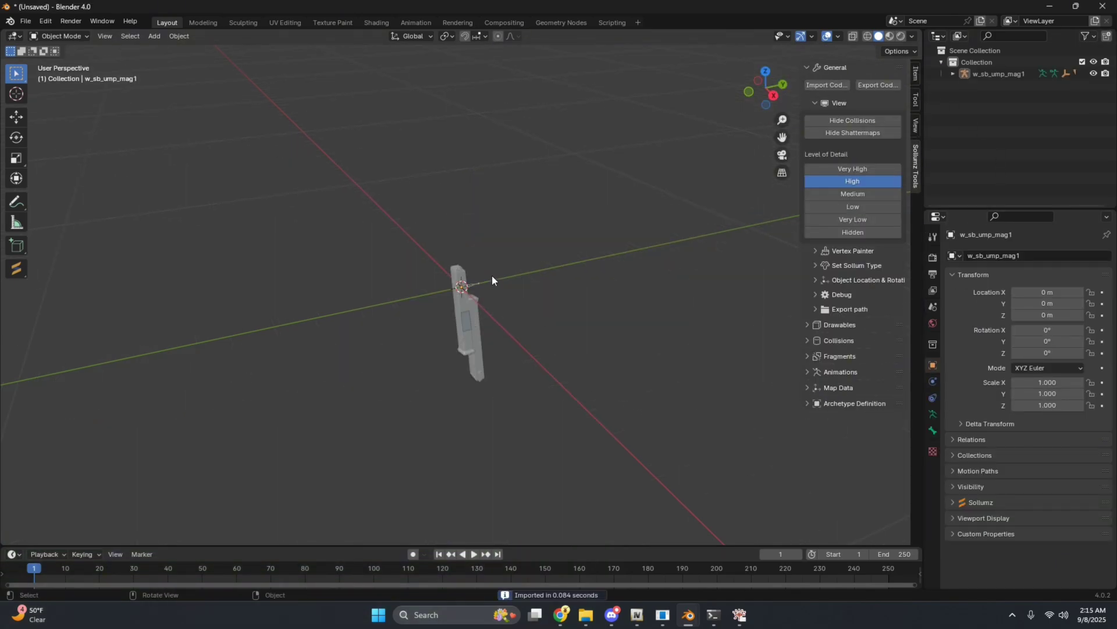
scroll(573, 245, "up", 3)
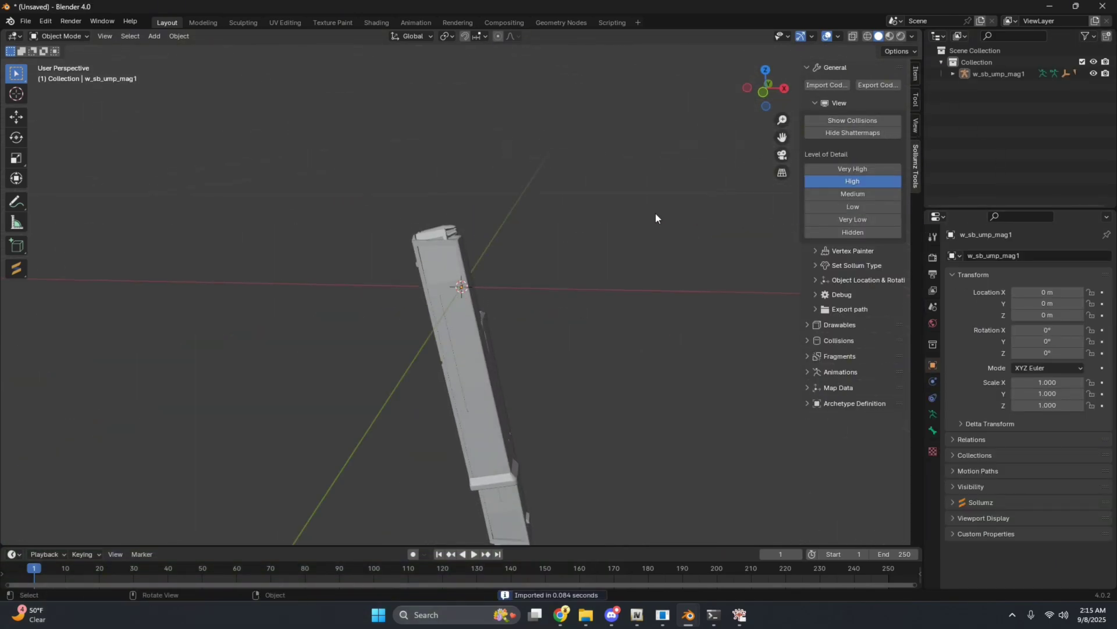
left_click(947, 256)
left_click(947, 272)
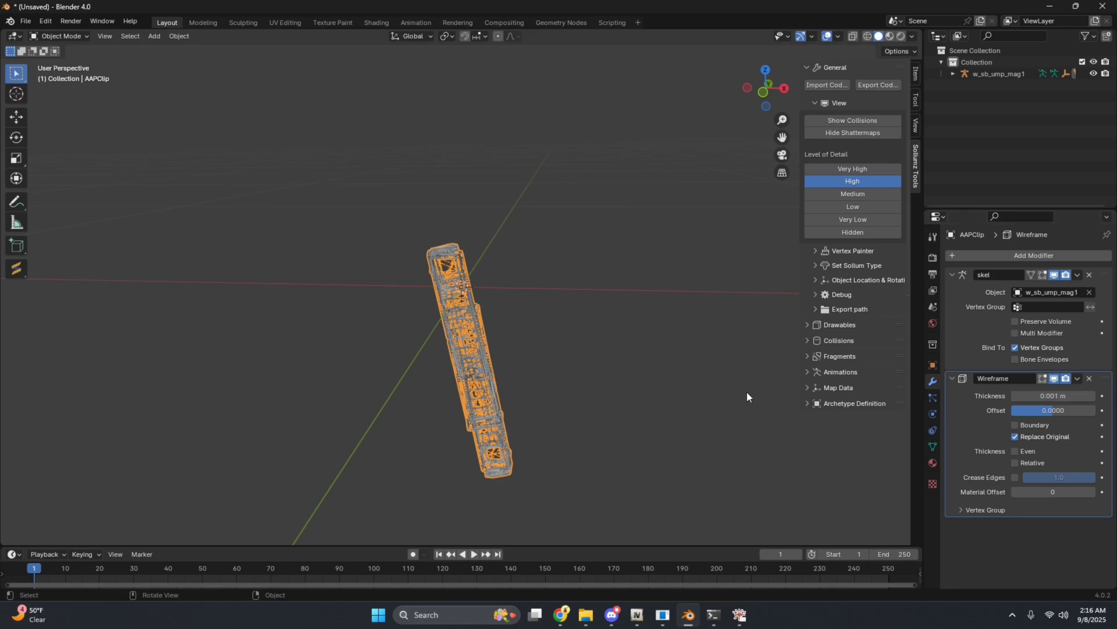
Step: Create a NORMAL SPEC EMISSIVE shader material for the magazine via the 'normal spec emissive' search
left_click(838, 353)
left_click_drag(802, 417, 781, 417)
key("ctrl+f")
type("normal spec emissive")
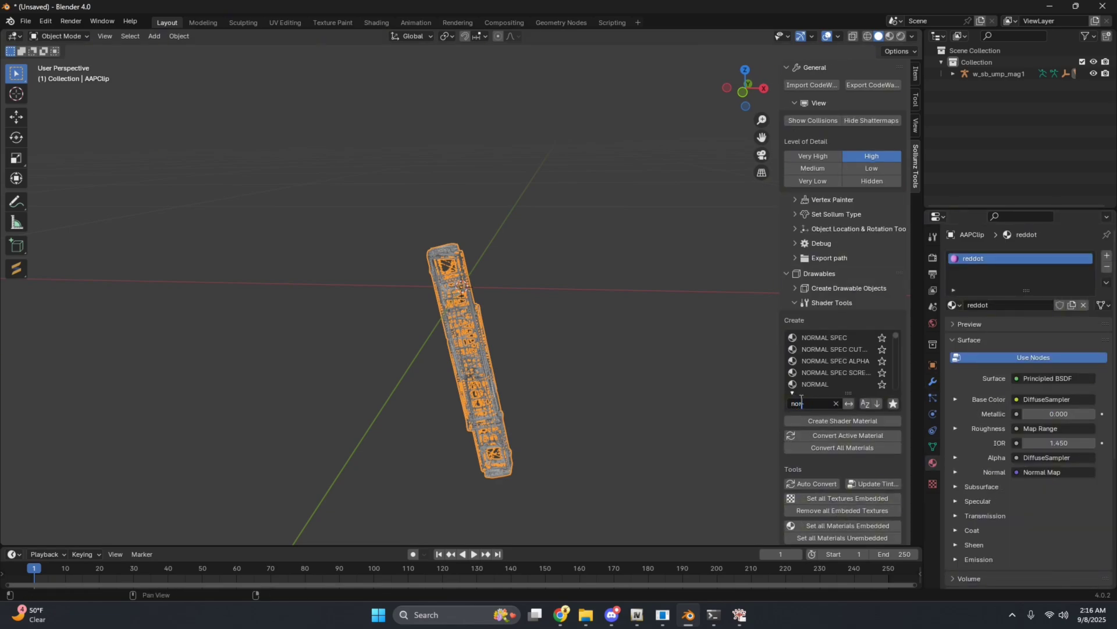
left_click(842, 420)
scroll(1054, 487, "down", 5)
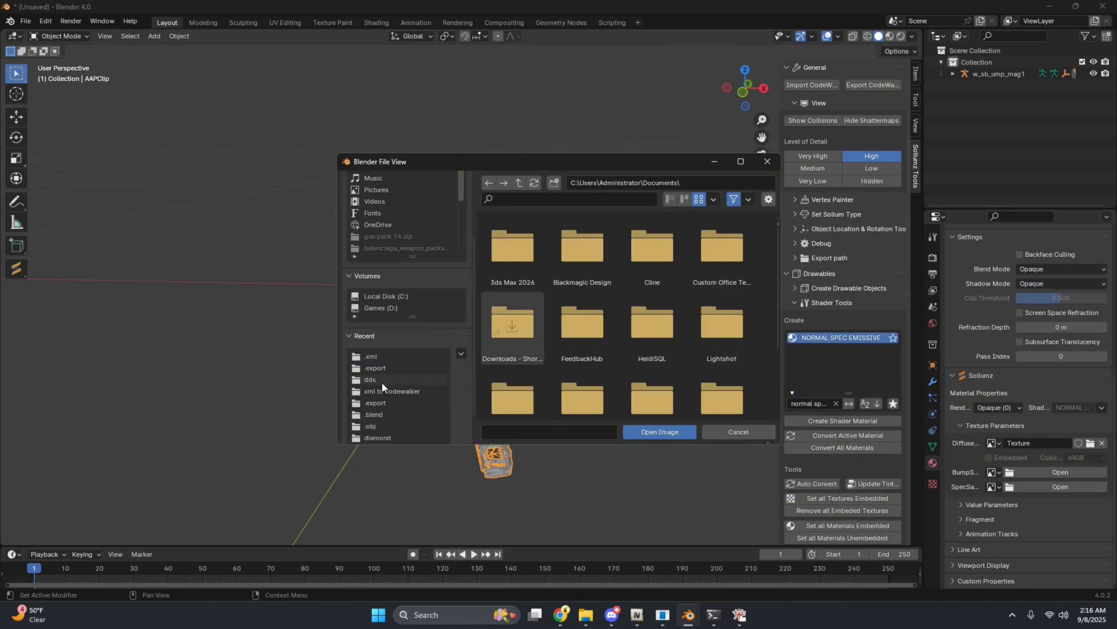
scroll(1054, 486, "up", 10)
Step: Select the green-glowing magazine and export it as CodeWalker XML to the .export folder
key("Tab")
key("Tab")
left_click(890, 36)
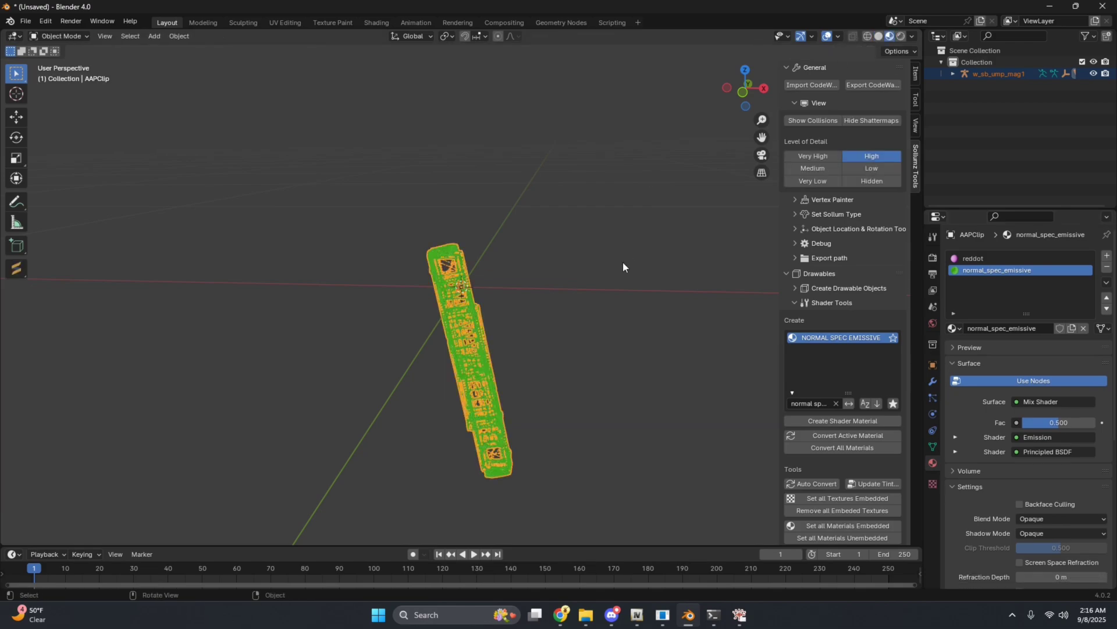
middle_click_drag(623, 260, 875, 139)
key("a")
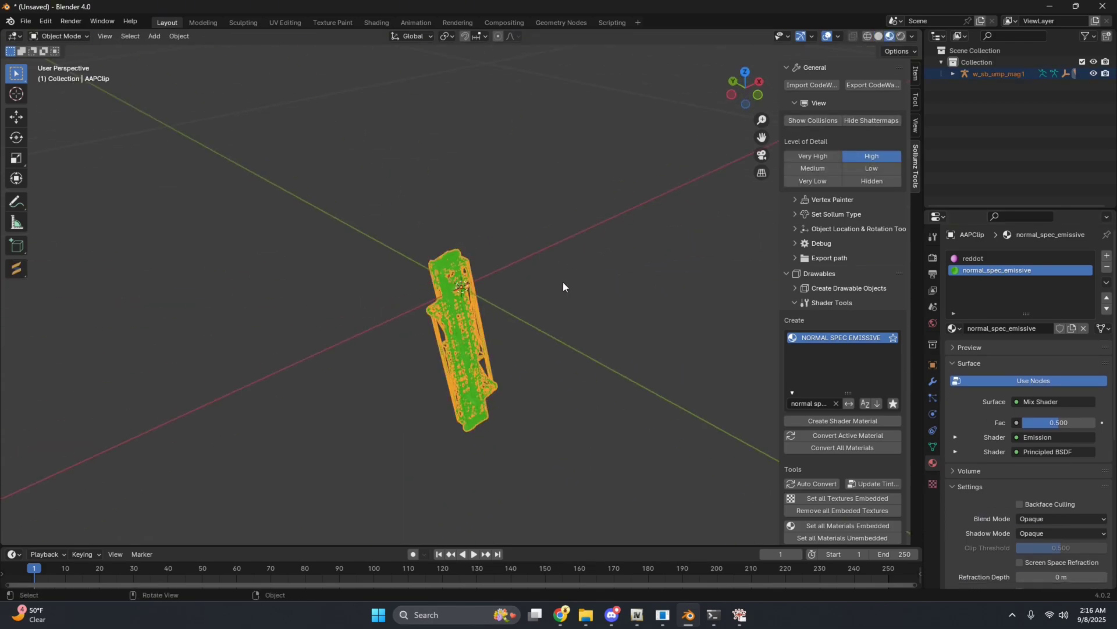
middle_click_drag(563, 286, 79, 86)
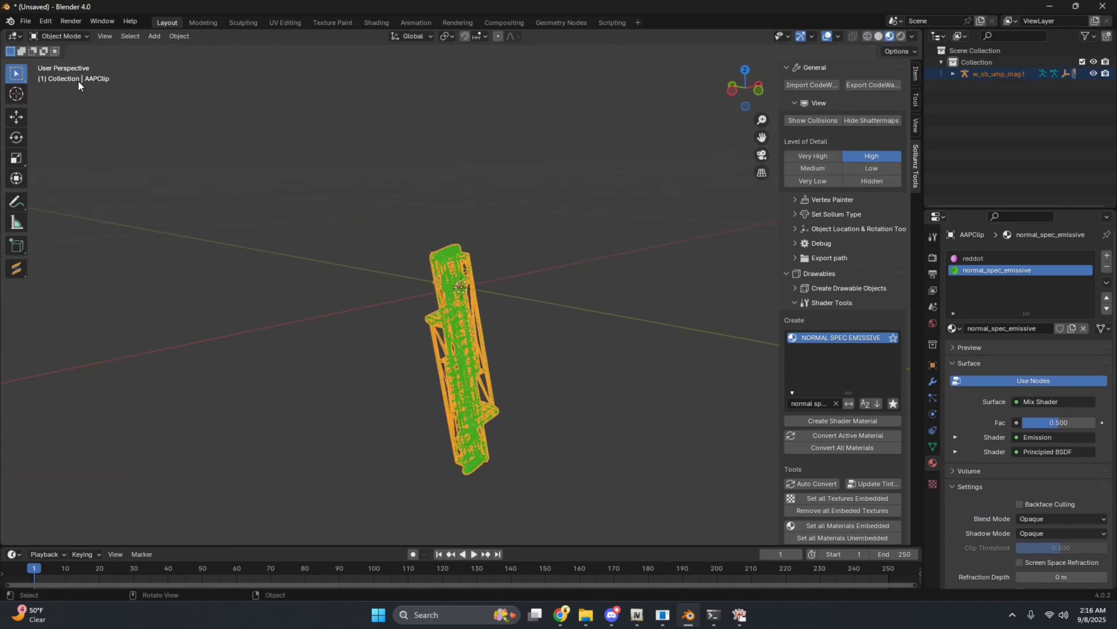
left_click(881, 87)
scroll(388, 349, "down", 2)
left_click(389, 355)
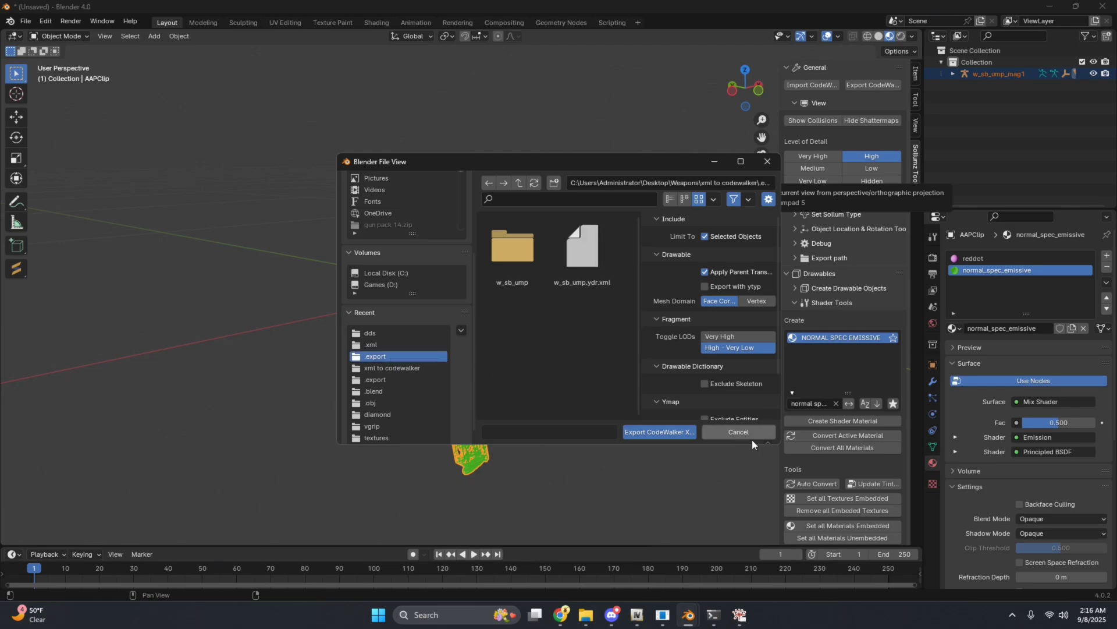
left_click(669, 435)
Step: Drag w_sb_ump_mag1.ydr.xml into RPF Explorer's .export folder, creating w_sb_ump_mag1.ydr
left_click(1051, 7)
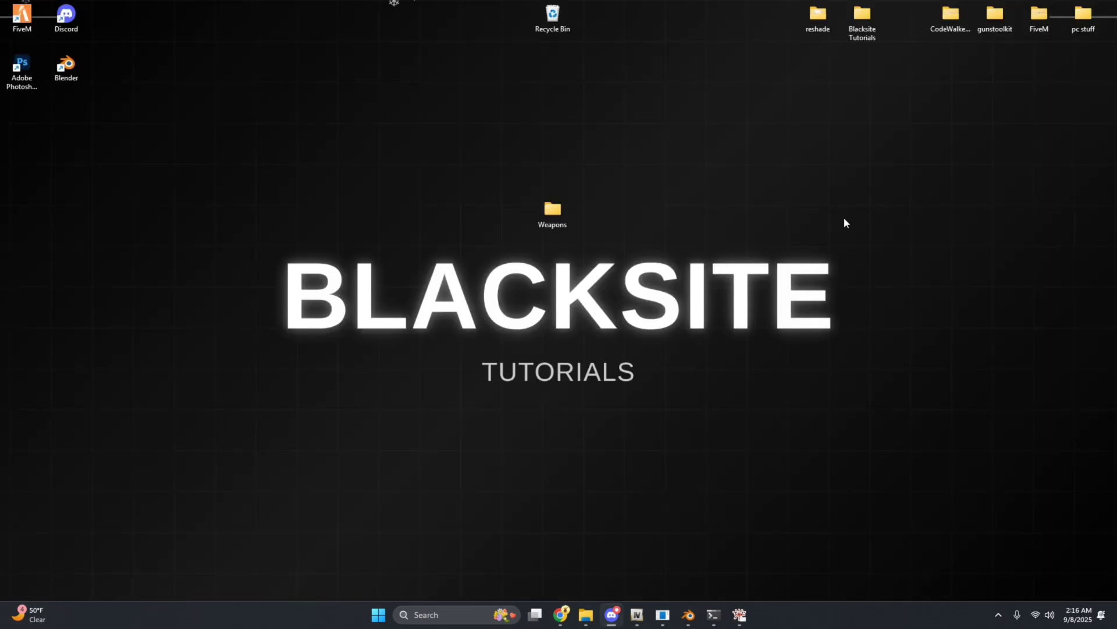
left_click(579, 616)
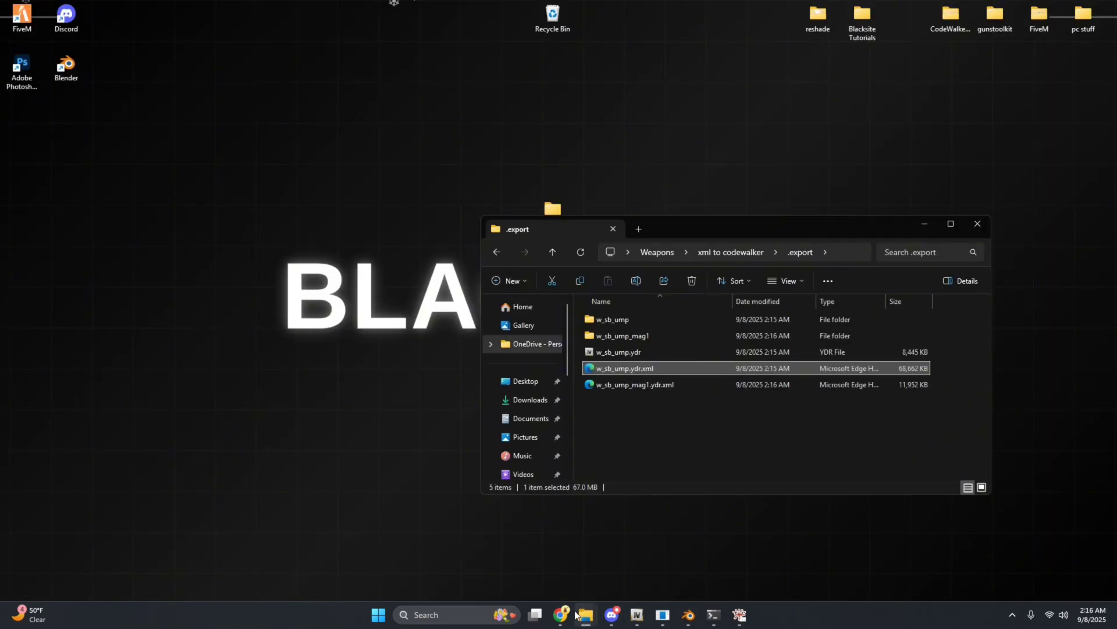
left_click(738, 616)
left_click(681, 424)
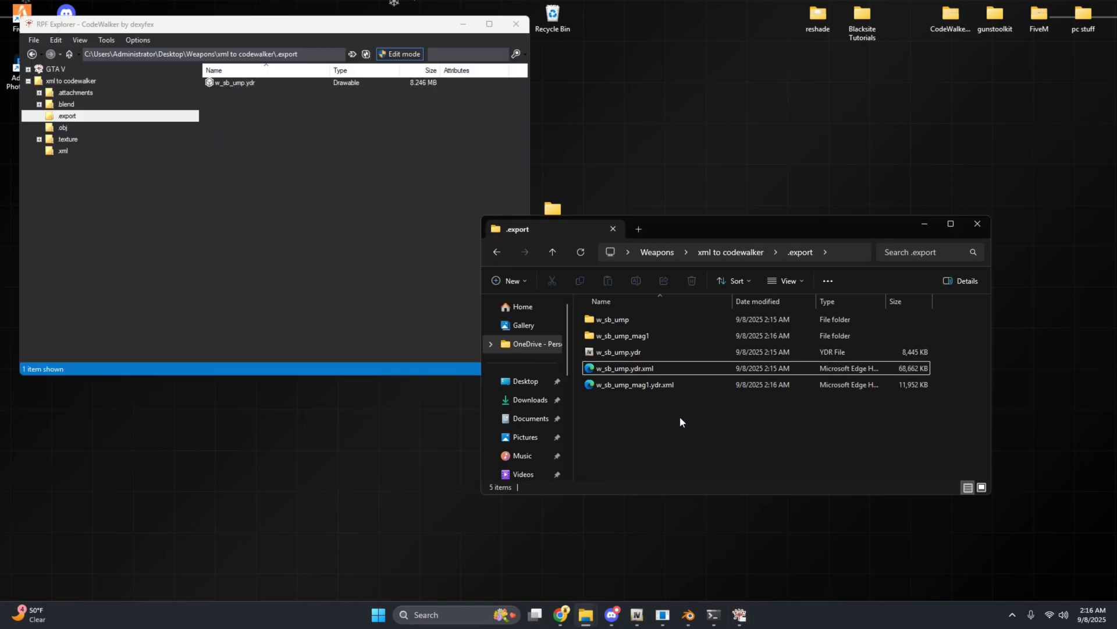
left_click(629, 386)
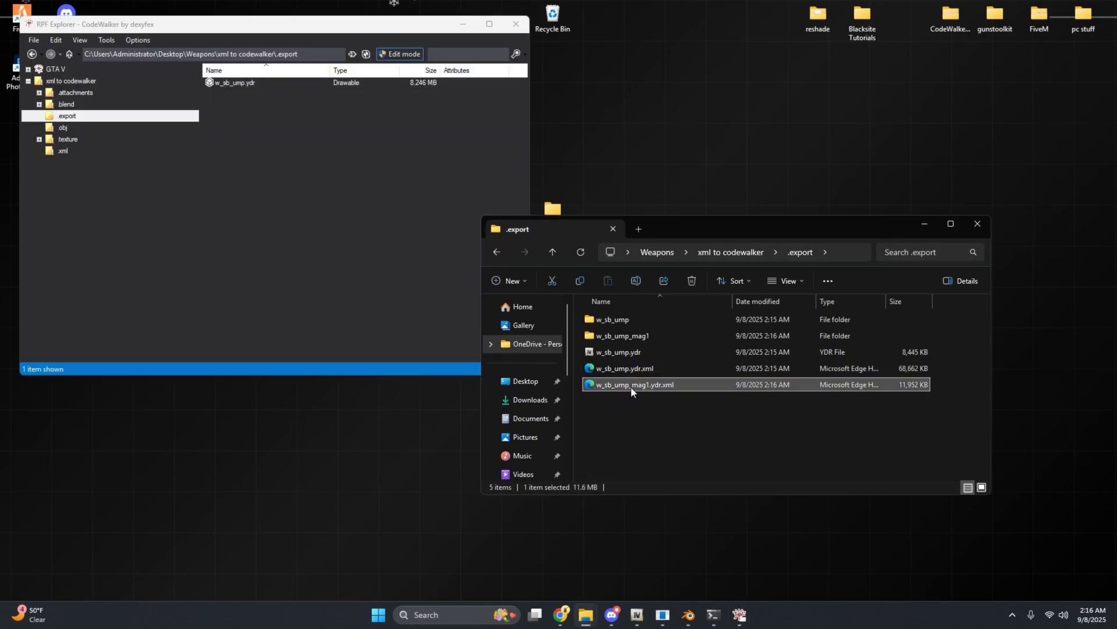
left_click_drag(632, 391, 271, 158)
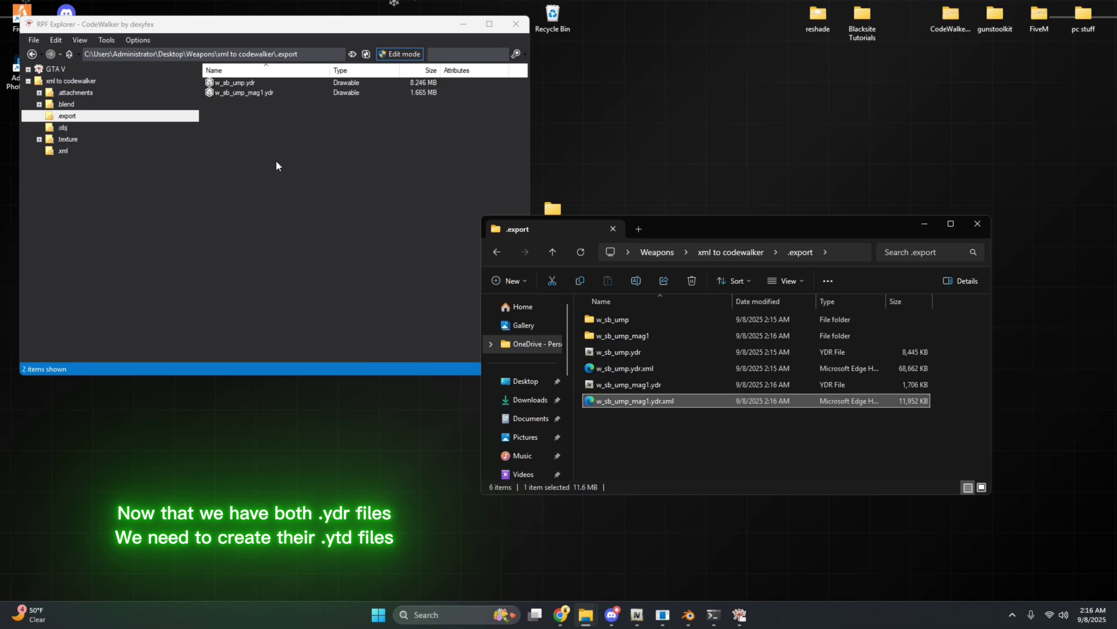
right_click(256, 83)
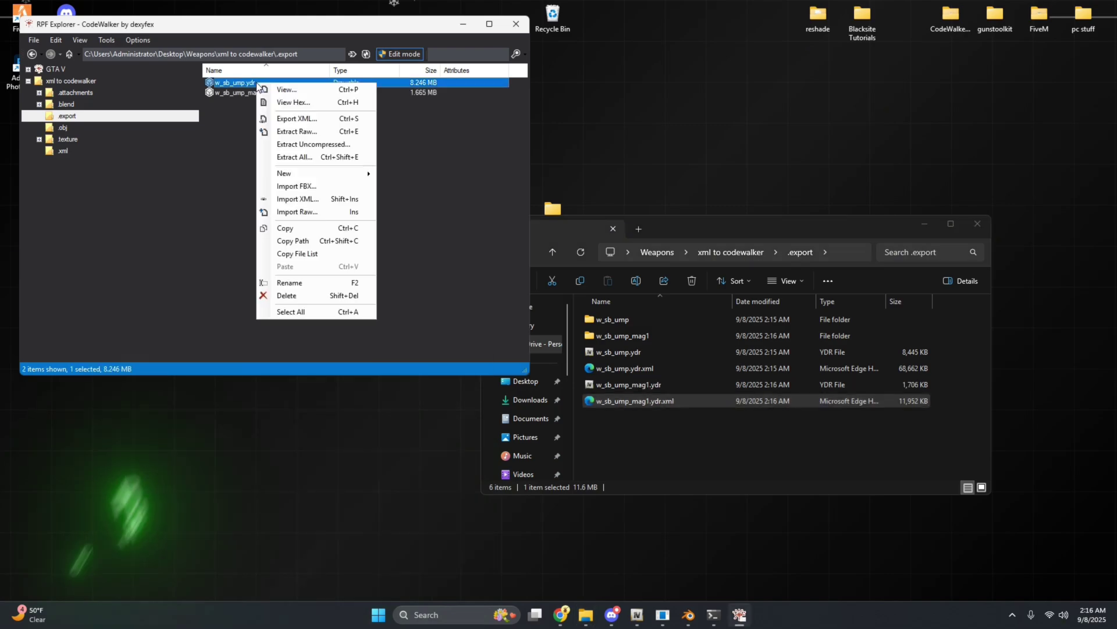
Step: Copy the w_sb_ump.ydr name and create a new w_sb_ump.ytd texture dictionary in .export
left_click(321, 283)
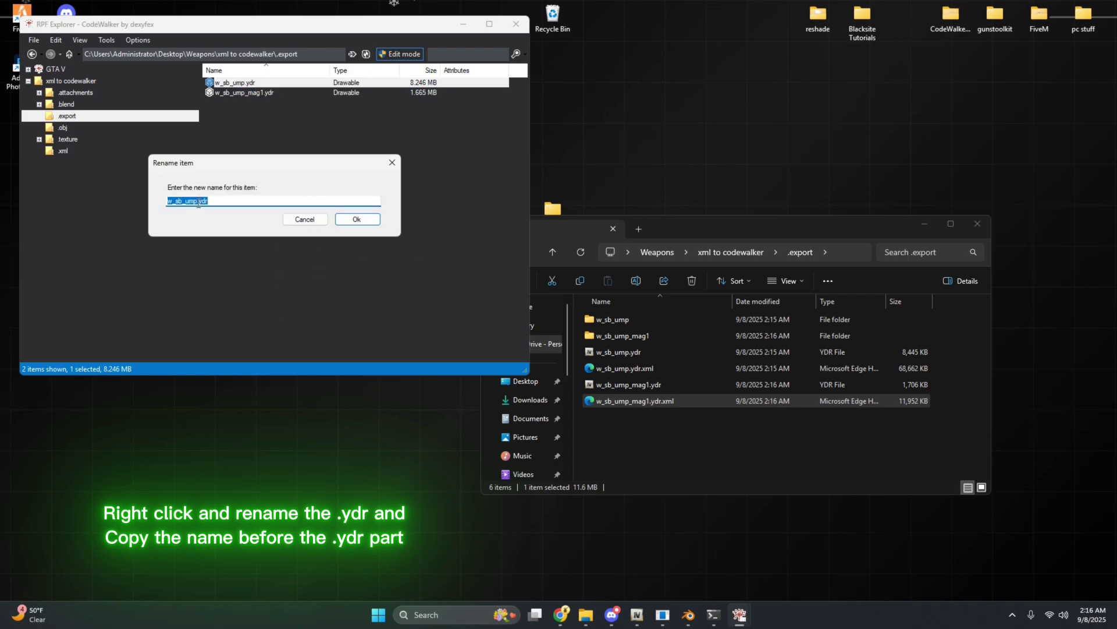
left_click(304, 218)
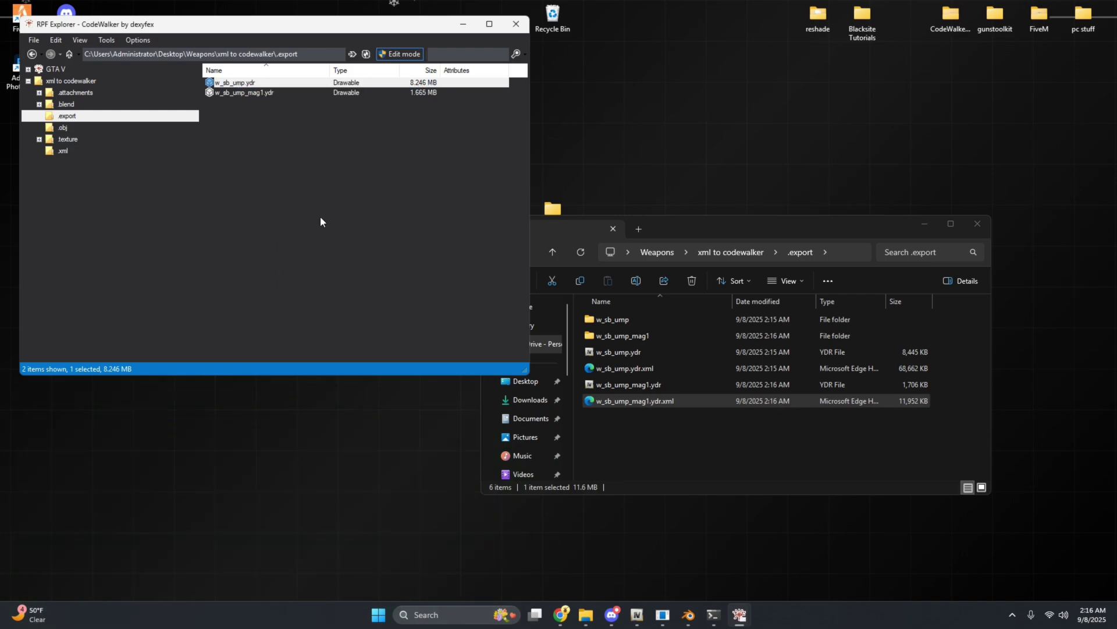
right_click(319, 211)
mouse_move(357, 308)
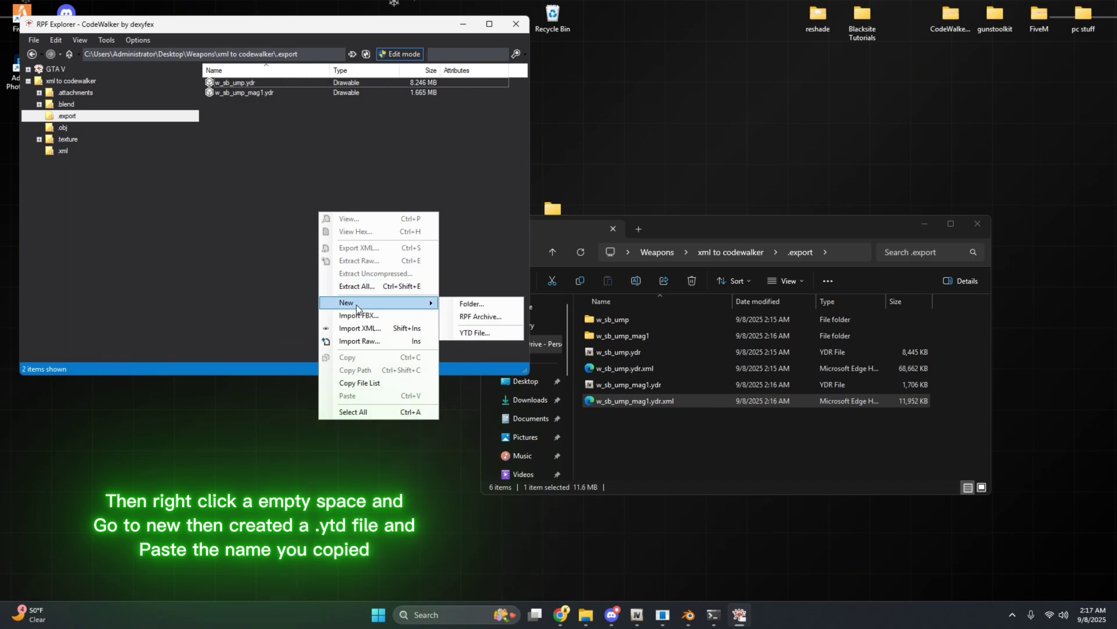
left_click(470, 333)
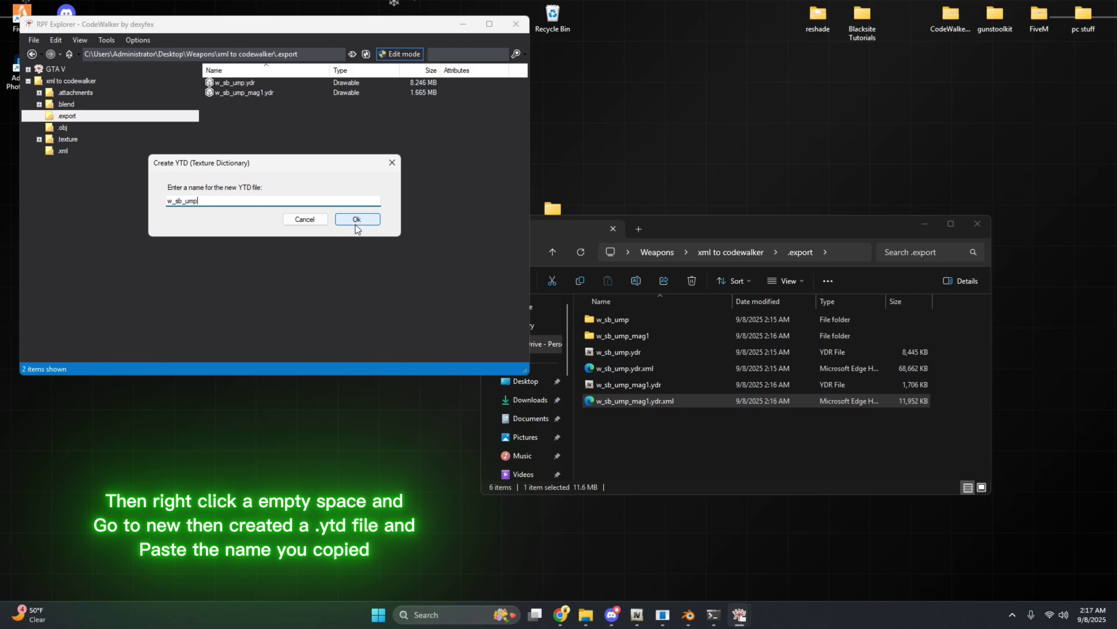
left_click(361, 221)
Step: Add Green_Texture.dds from .texture\dds to w_sb_ump.ytd and save the dictionary
left_click(260, 93)
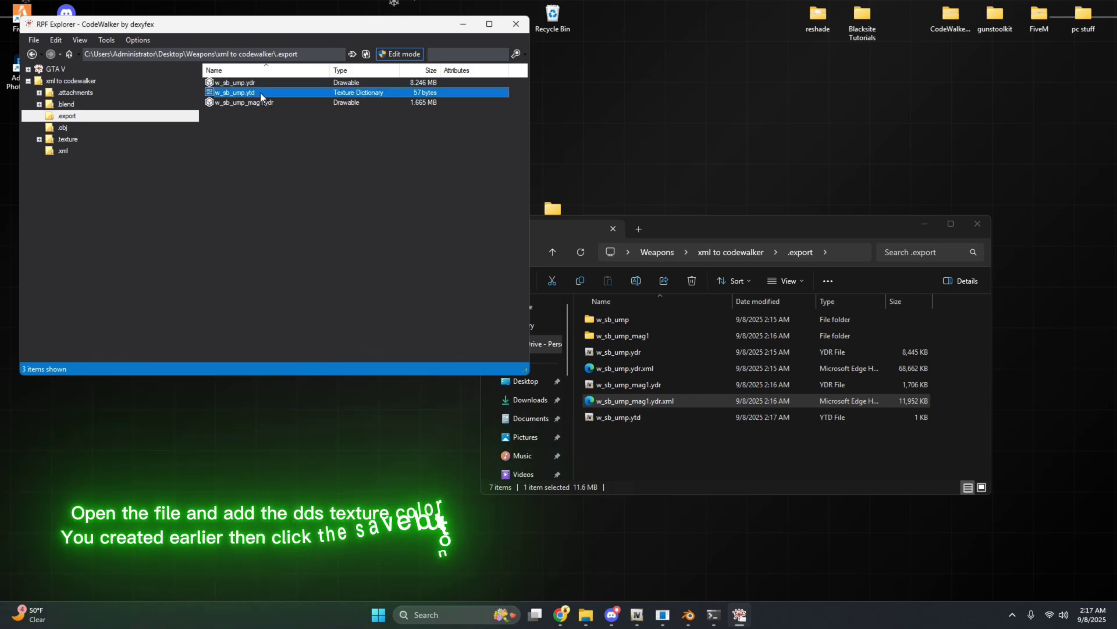
double_click(260, 93)
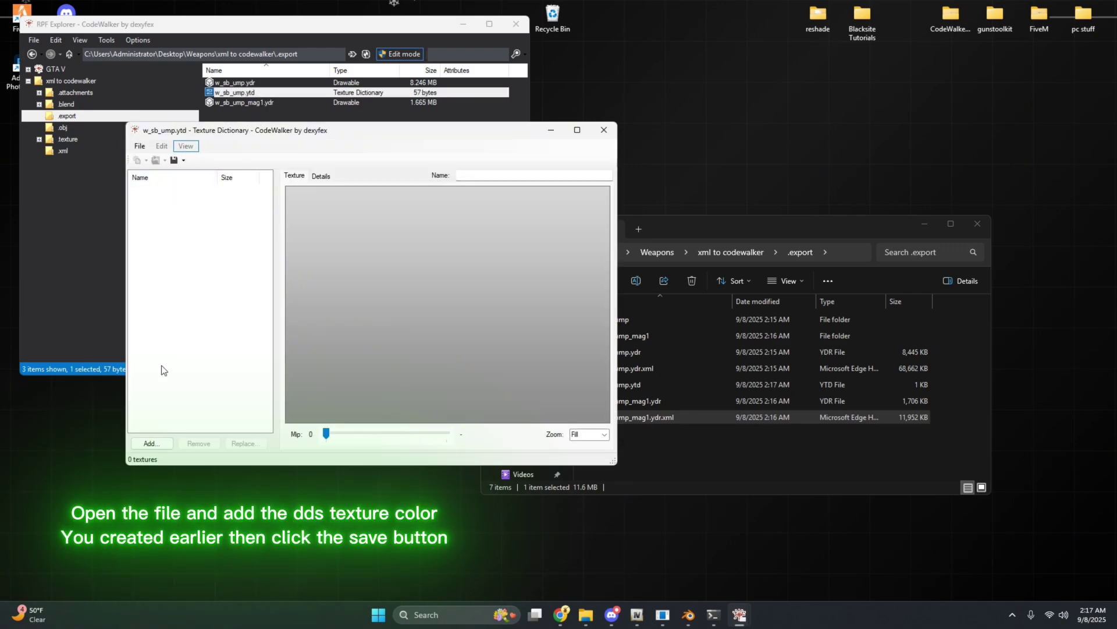
left_click(149, 443)
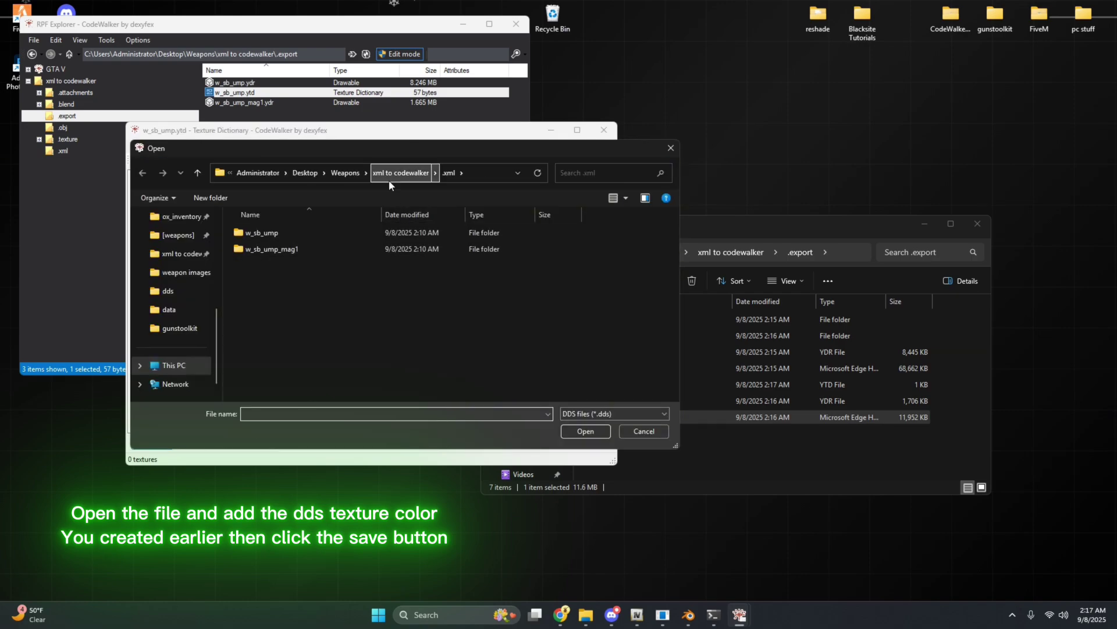
left_click(384, 175)
double_click(254, 298)
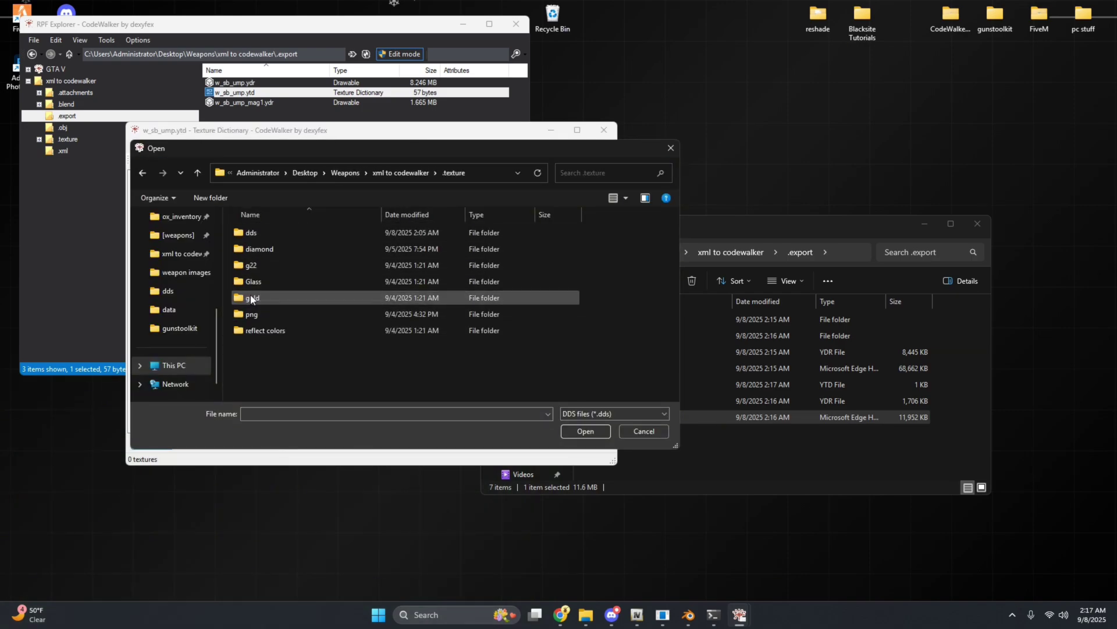
double_click(251, 232)
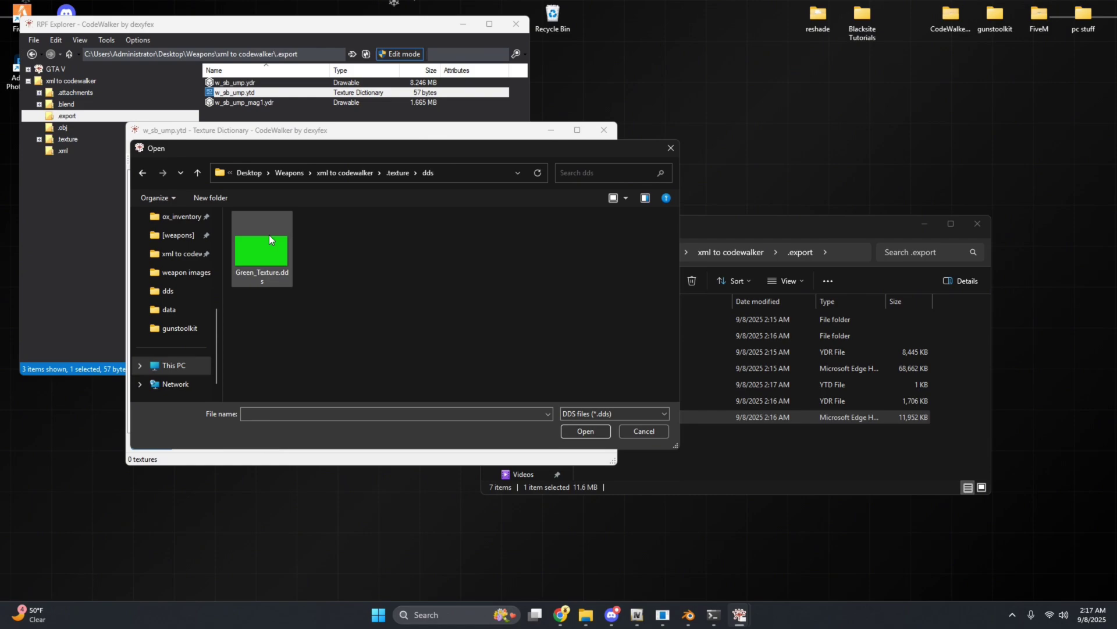
double_click(272, 250)
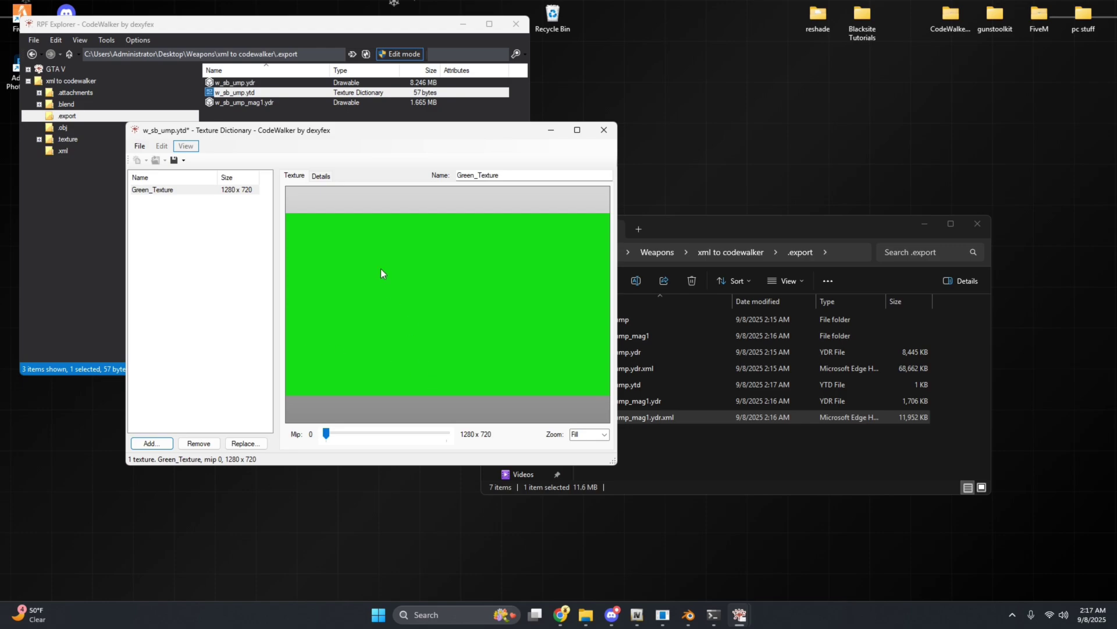
left_click(173, 161)
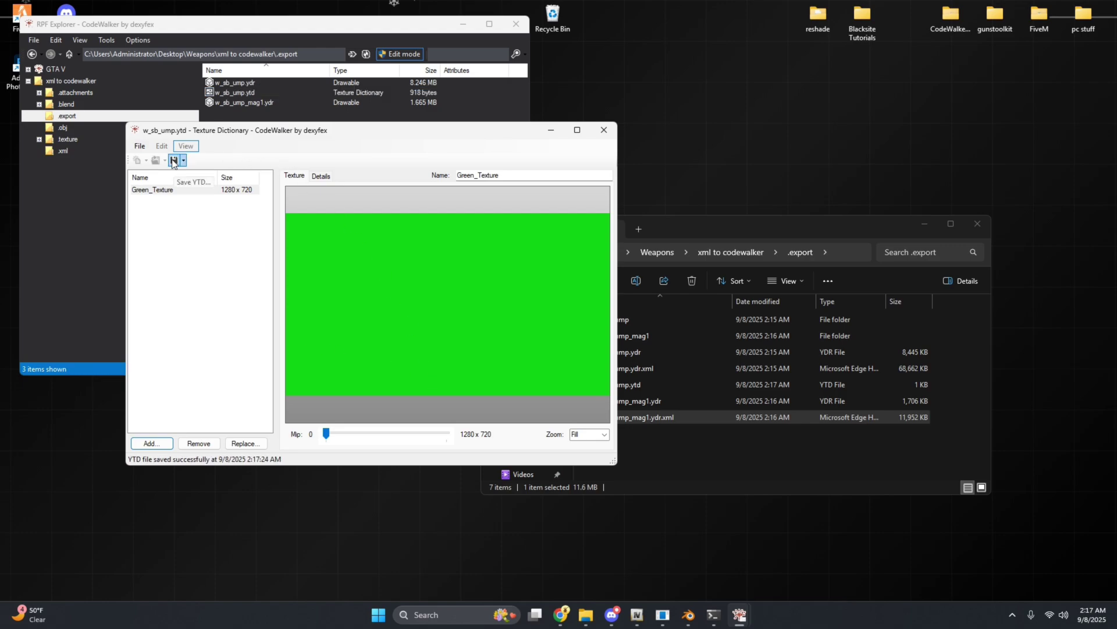
left_click(604, 129)
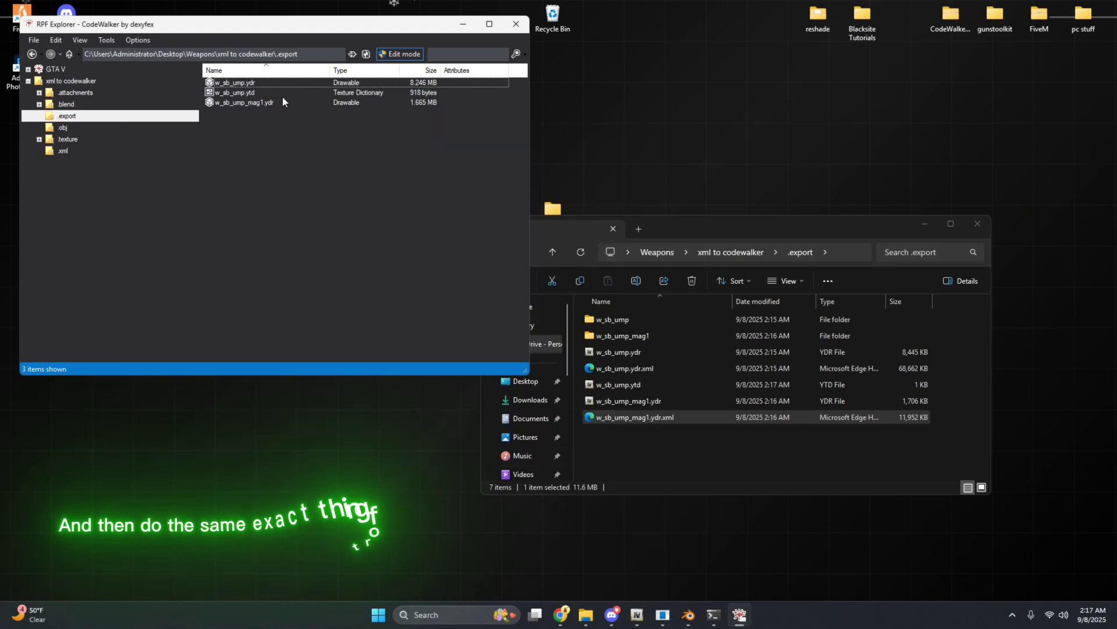
left_click(262, 103)
Step: Copy the w_sb_ump_mag1.ydr name and create a matching w_sb_ump_mag1.ytd texture dictionary
right_click(260, 103)
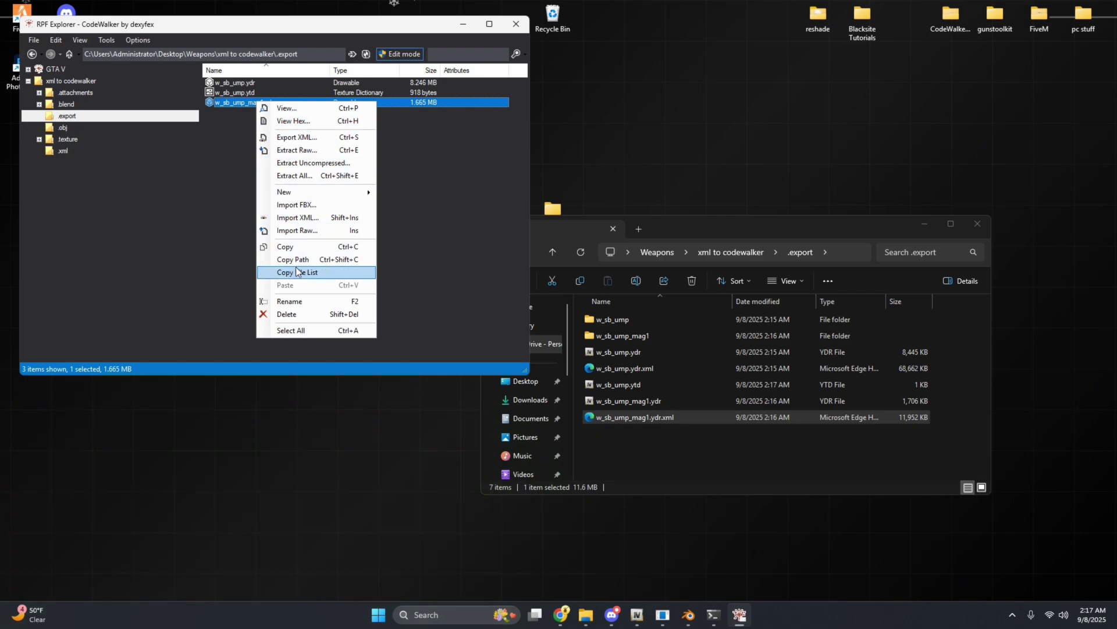
left_click(301, 302)
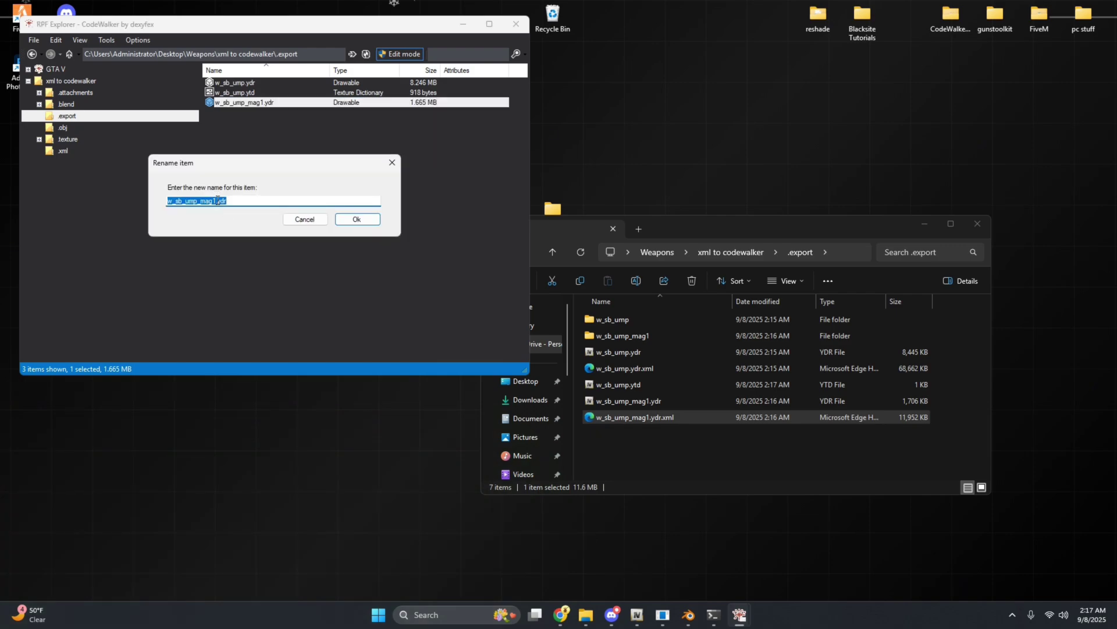
left_click(312, 220)
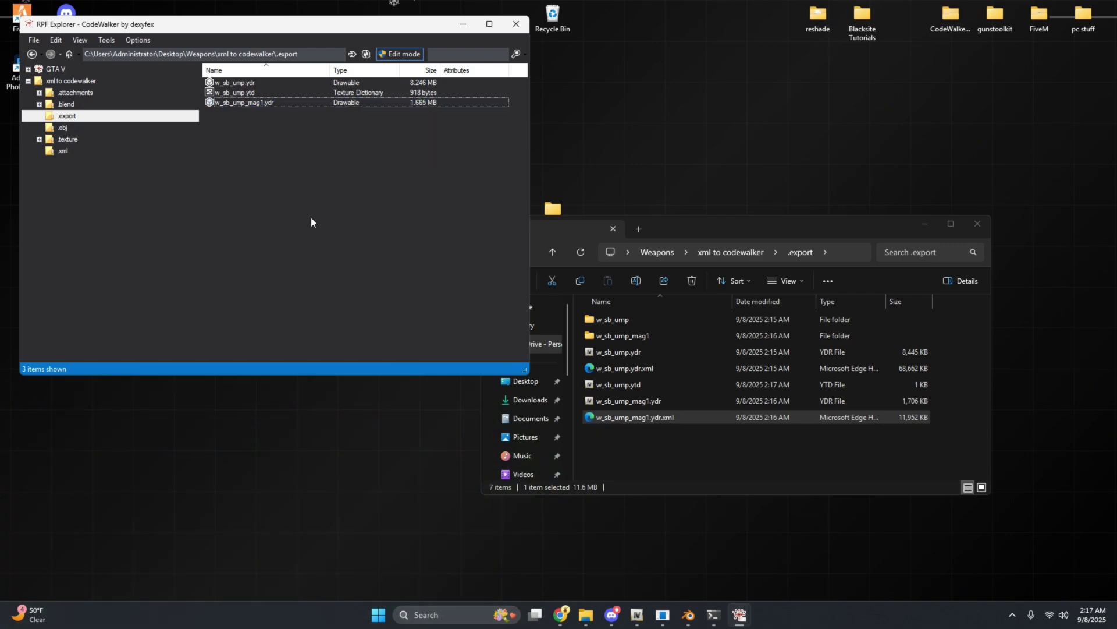
right_click(311, 217)
mouse_move(350, 314)
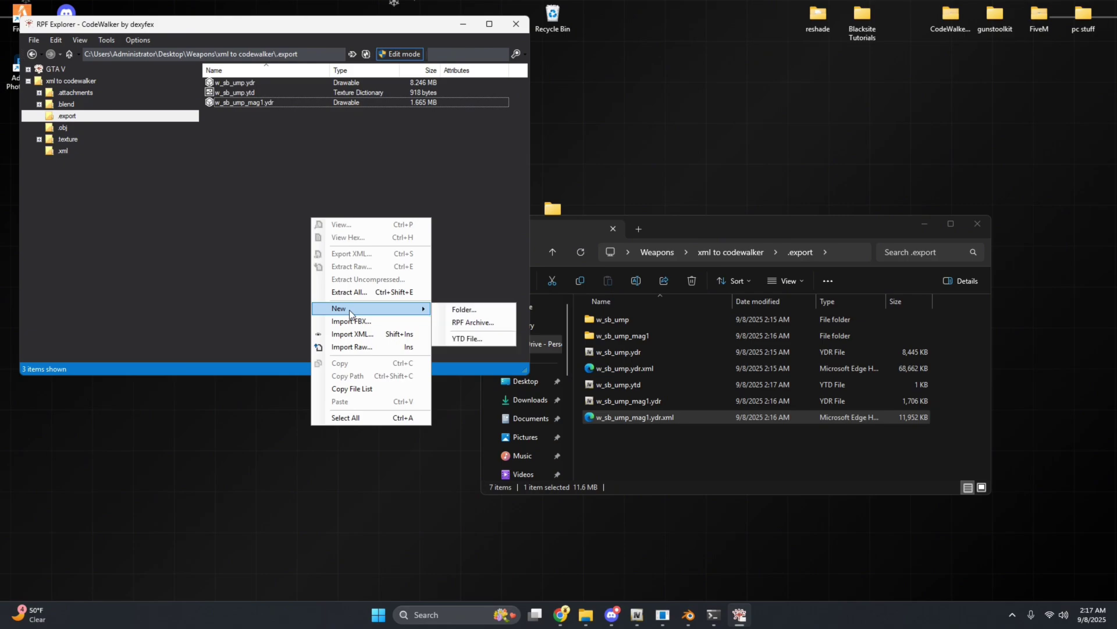
left_click(469, 339)
left_click(344, 219)
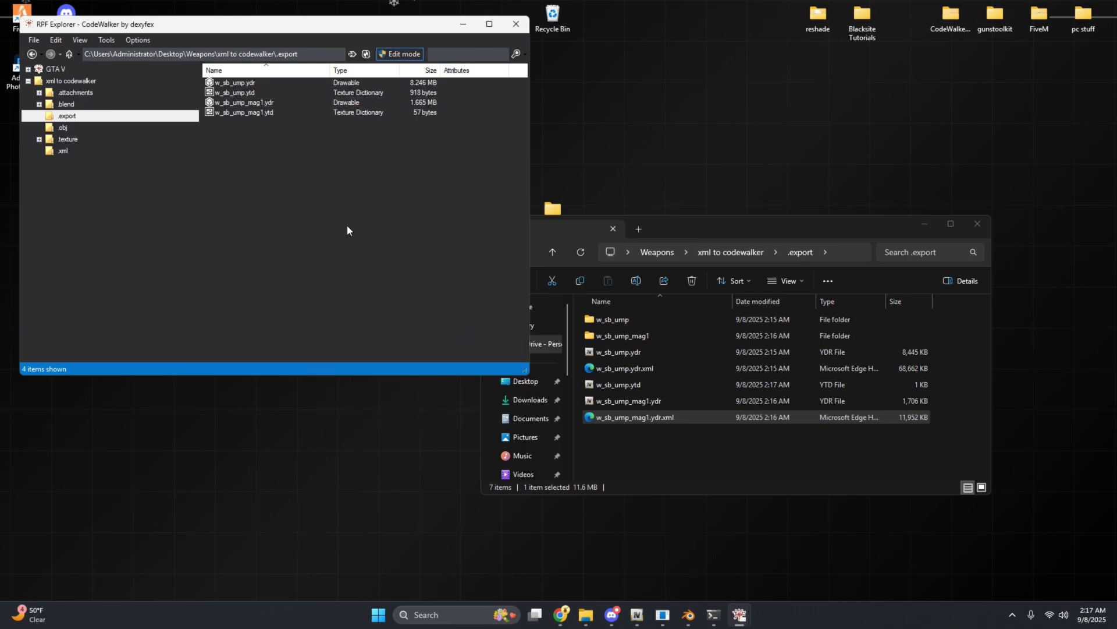
Step: Add Green_Texture to w_sb_ump_mag1.ytd and close the editor and File Explorer
double_click(287, 114)
left_click(59, 352)
double_click(170, 164)
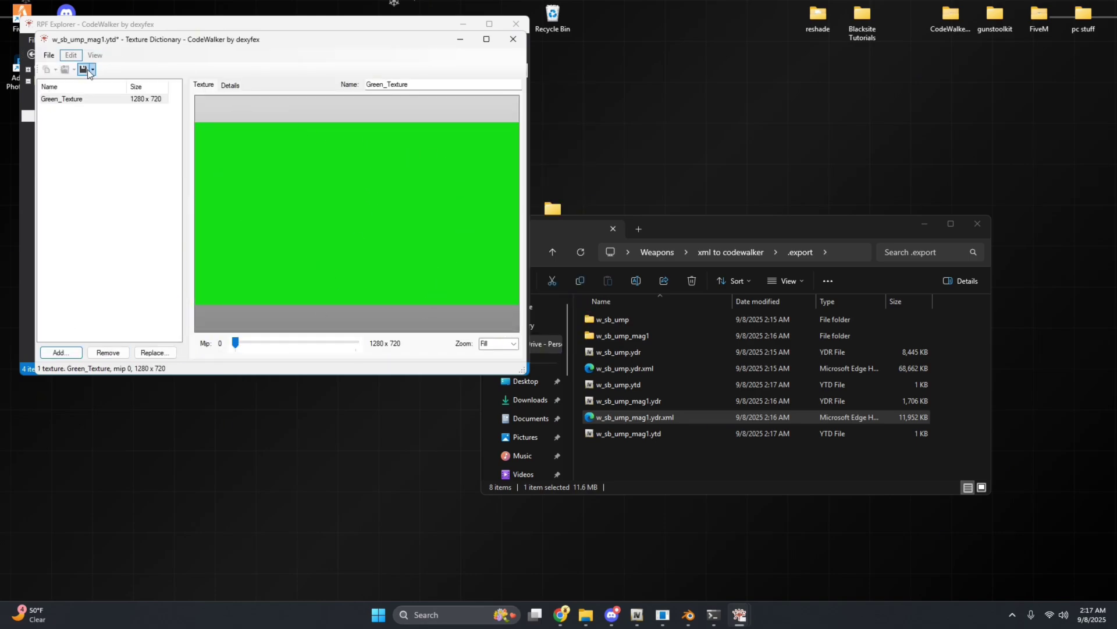
left_click(514, 41)
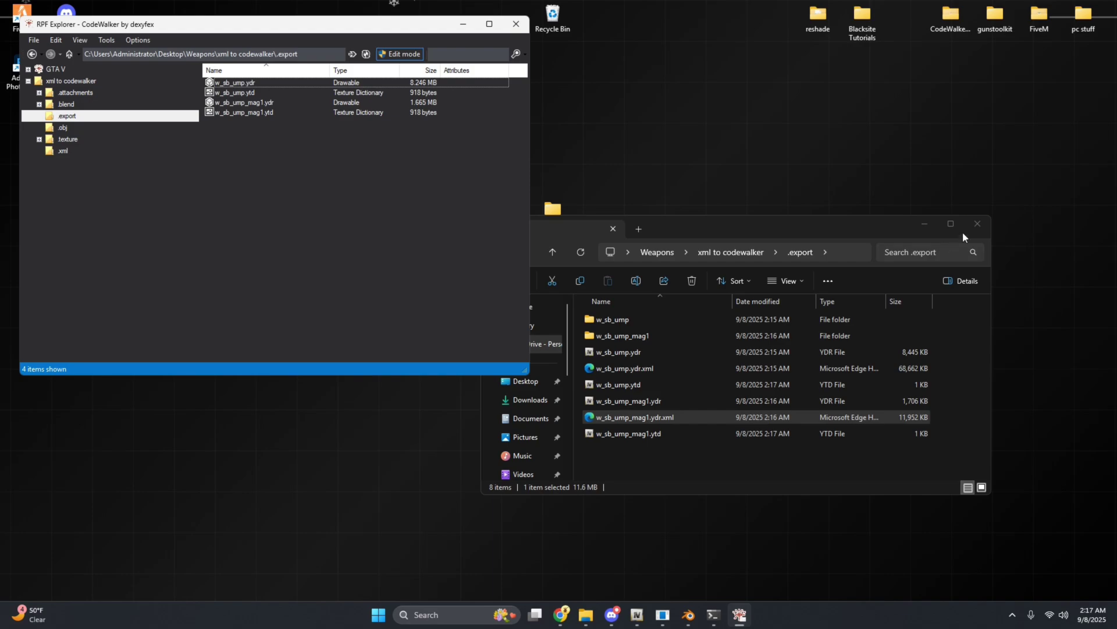
left_click(977, 223)
Step: Copy the four UMP .ydr/.ytd files into OpenIV's gun folder and preview the wireframe UMP
left_click(637, 615)
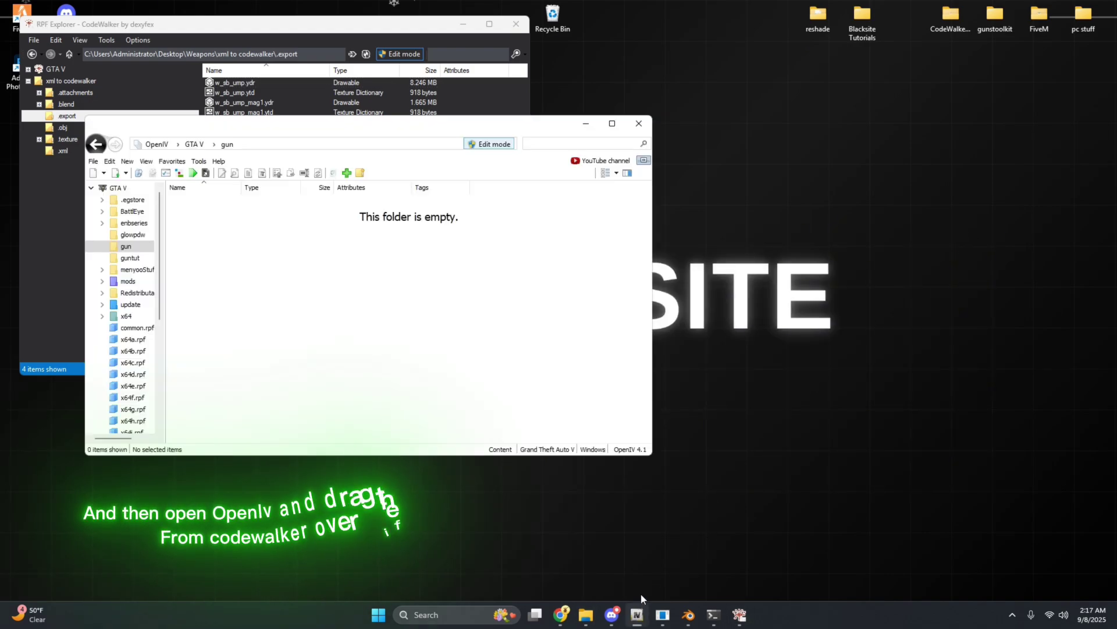
left_click_drag(312, 128, 750, 64)
left_click(244, 90)
key("ctrl+a")
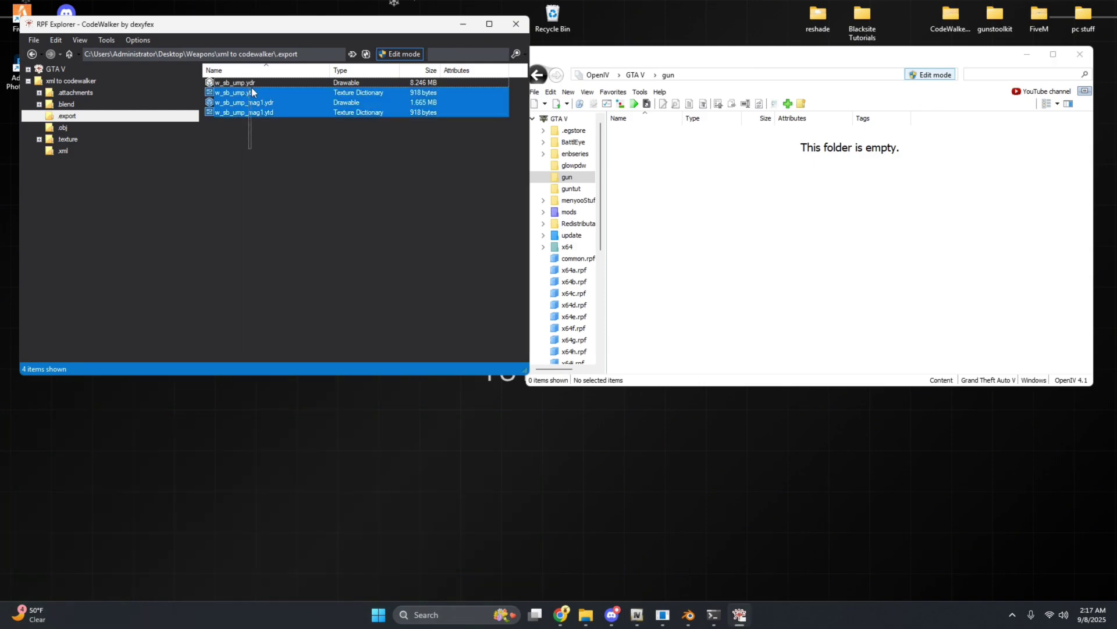
left_click_drag(706, 156, 705, 156)
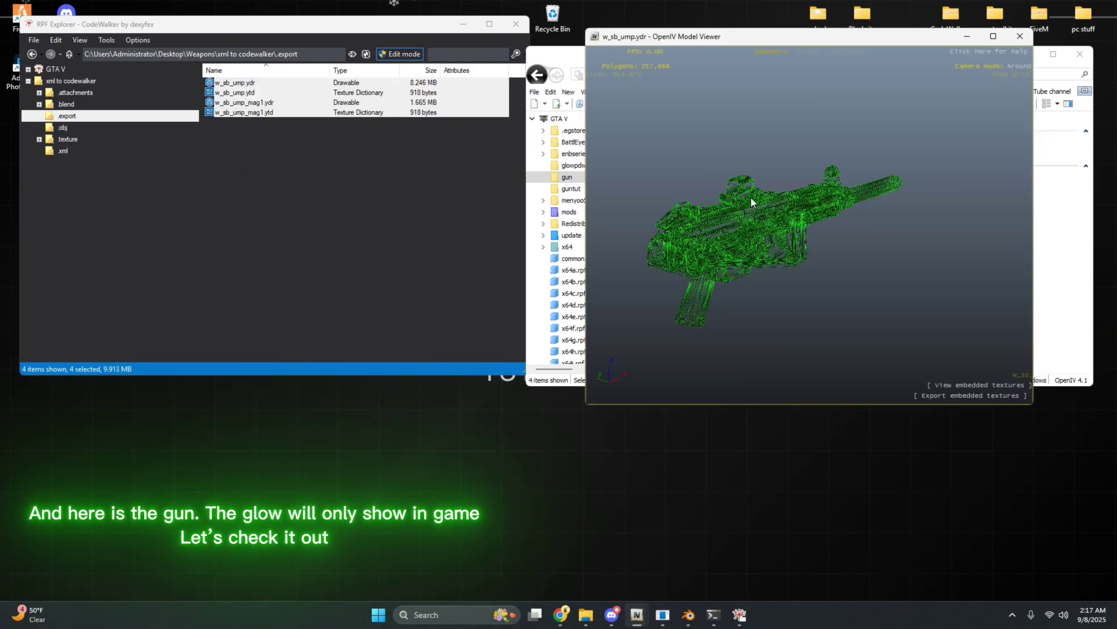
left_click_drag(750, 197, 786, 203)
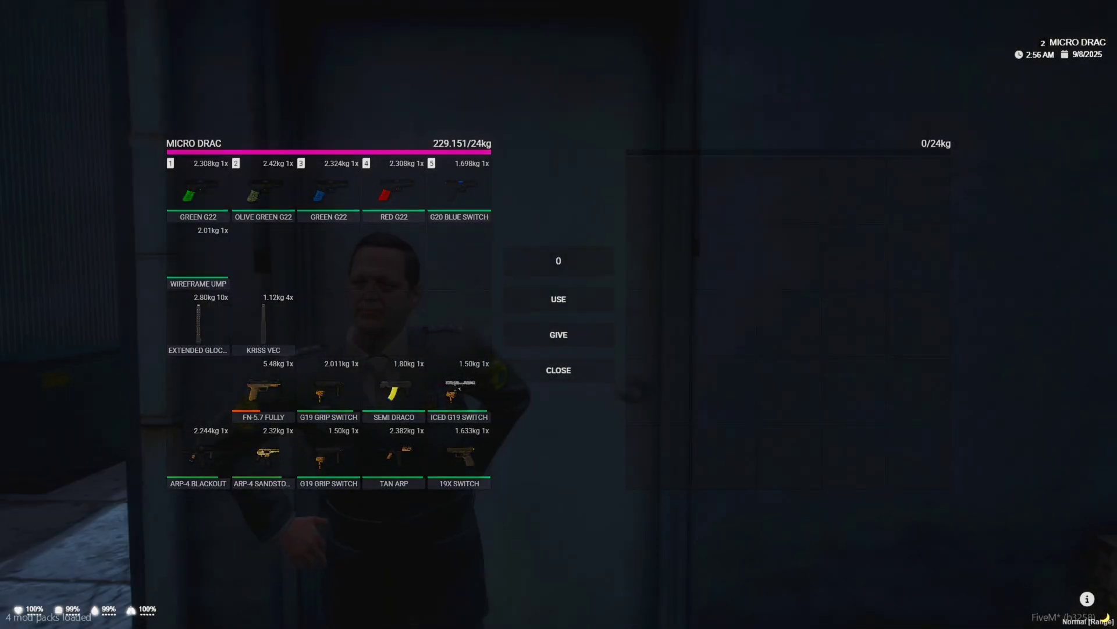
Step: Equip the Wireframe UMP, toggle first/third-person views with V, and fire it twice
key("Escape")
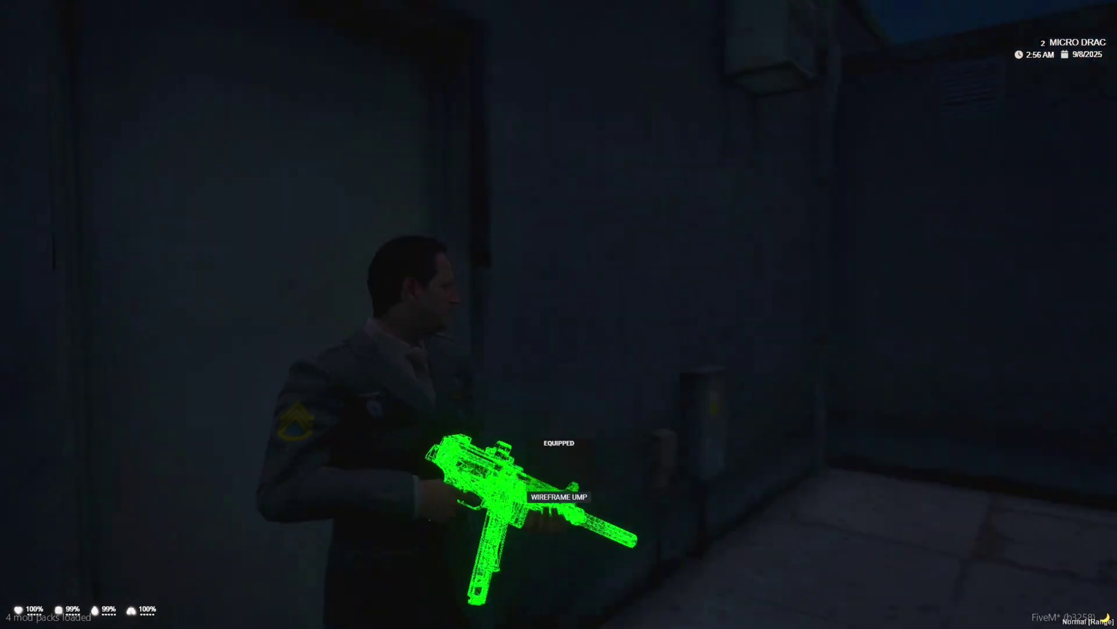
key("v")
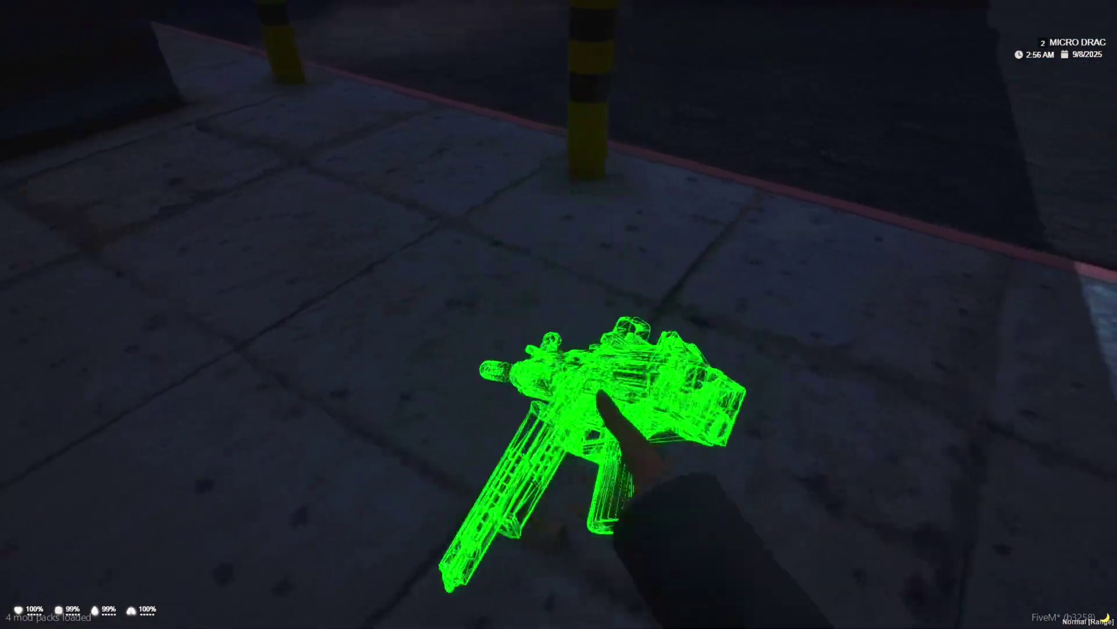
key("v")
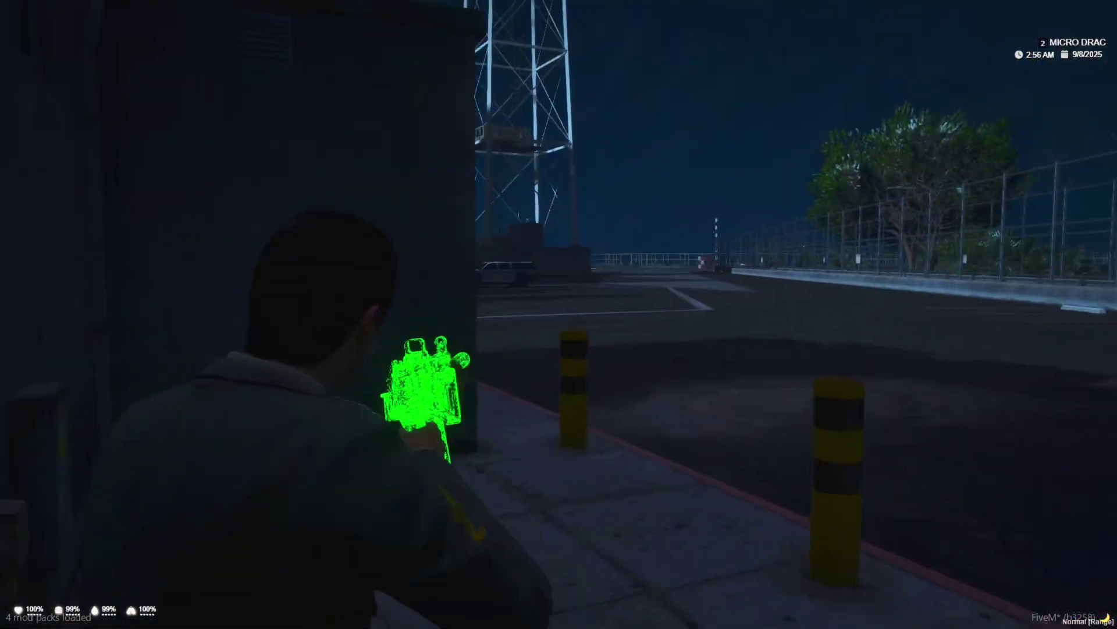
left_click(559, 314)
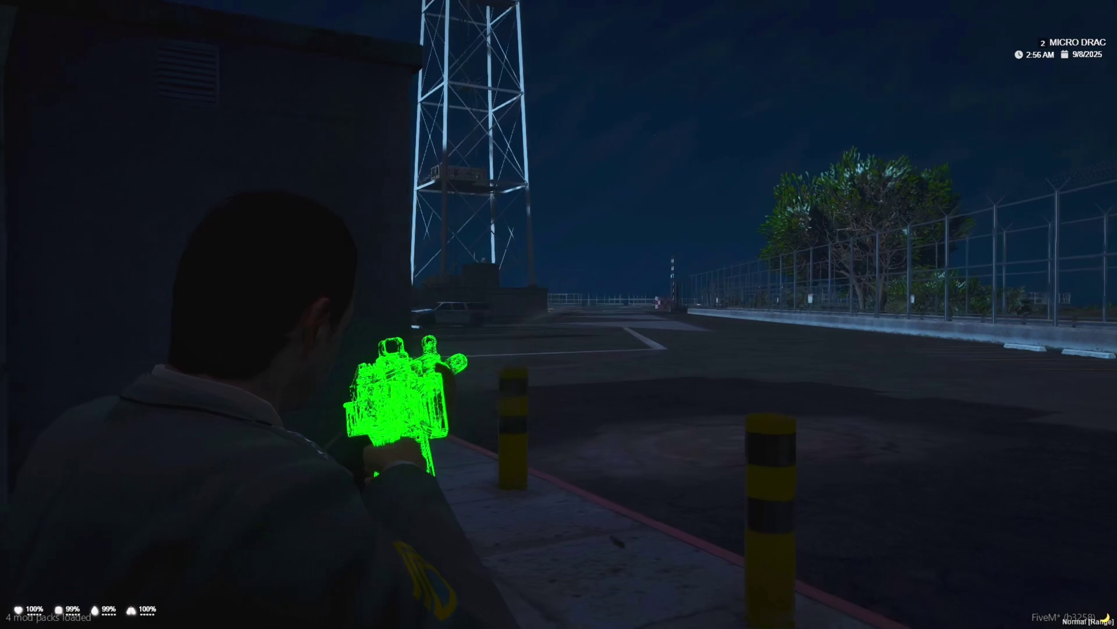
left_click(559, 314)
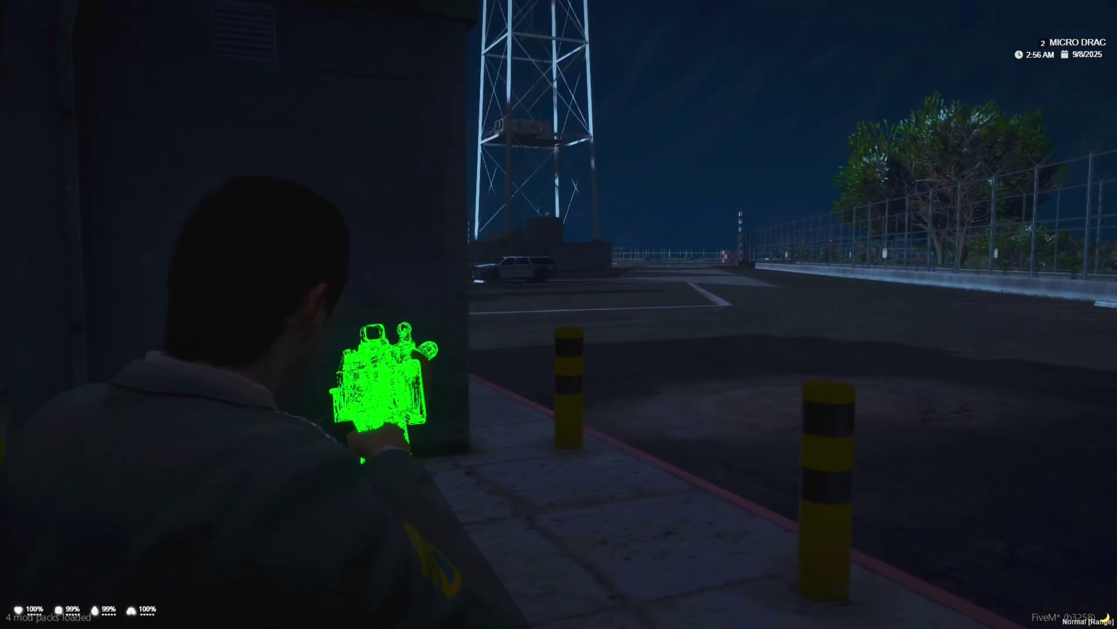
key("v")
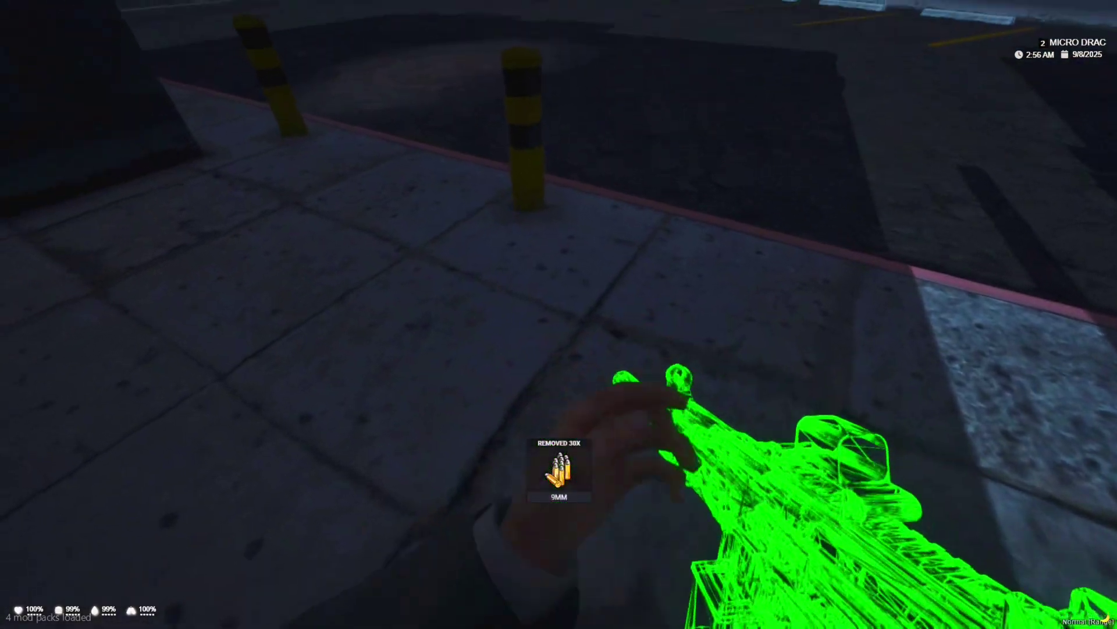